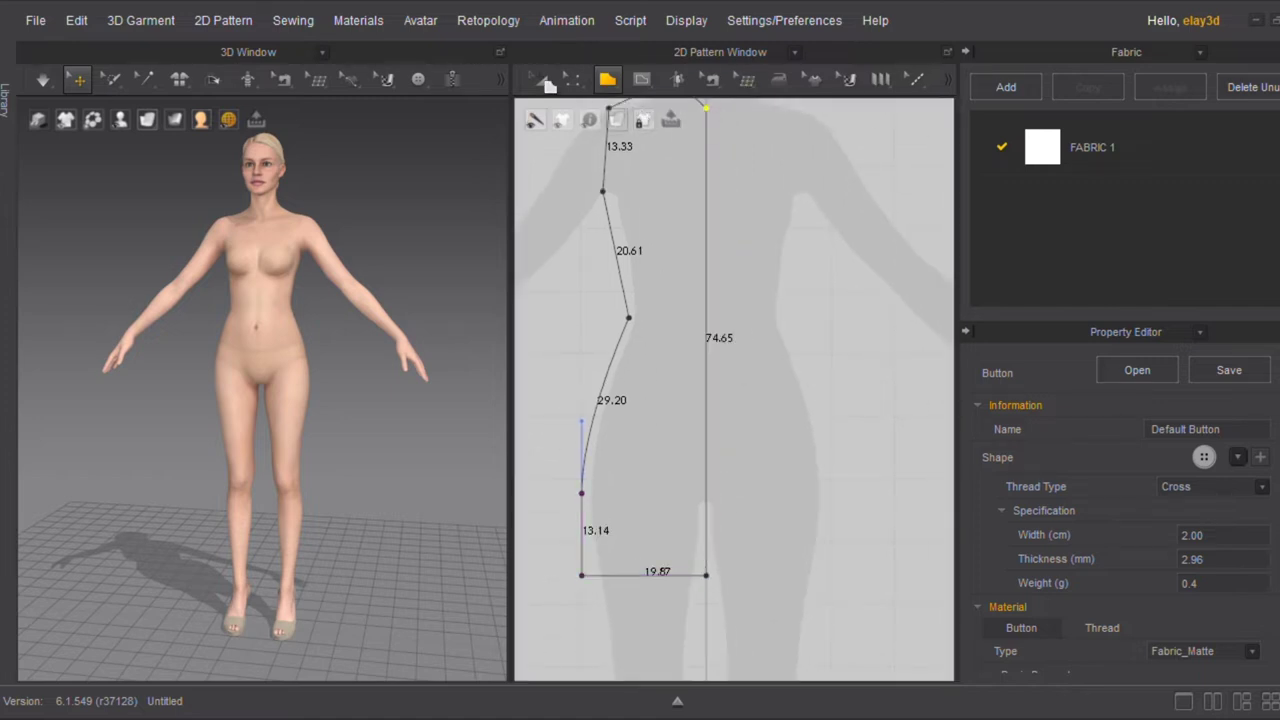
Close the half-dress pattern outline at the centre neckline and turn off the texture surface display for the 2D patterns
{"action": "left_click", "coordinate": [706, 107]}
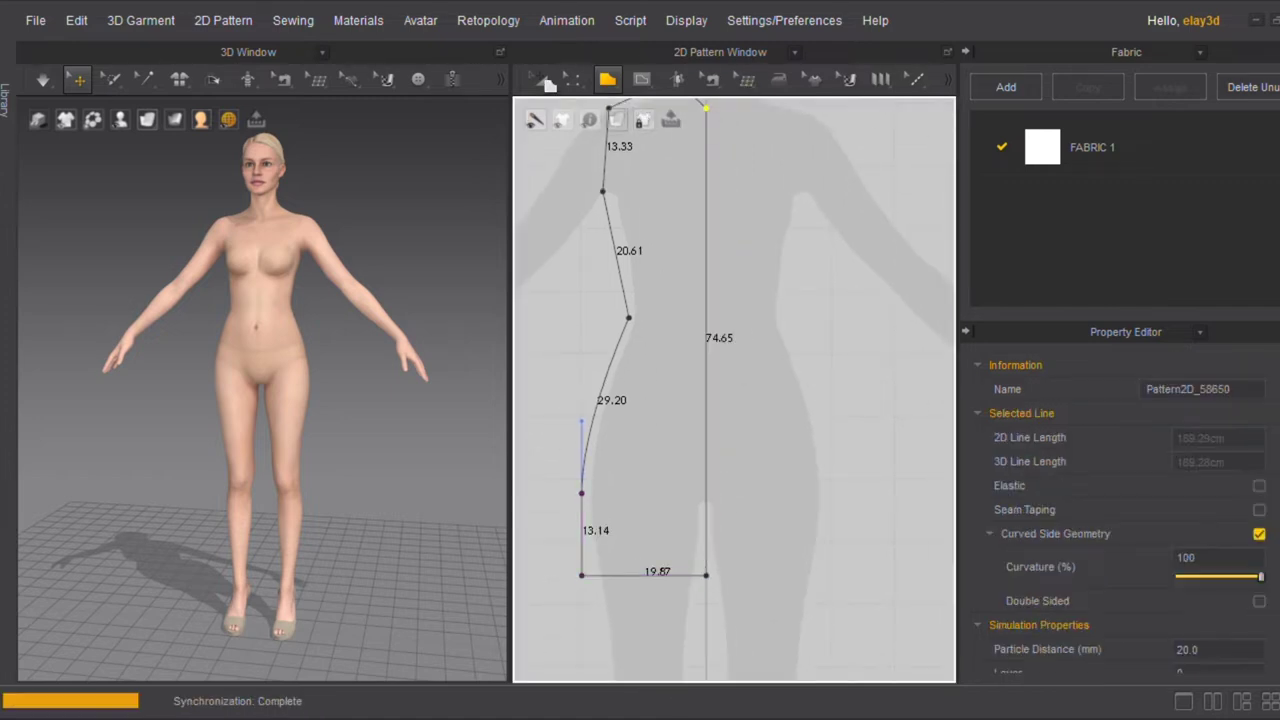
{"action": "left_click", "coordinate": [541, 80]}
{"action": "left_click", "coordinate": [617, 119]}
{"action": "left_click", "coordinate": [628, 188]}
{"action": "scroll", "coordinate": [666, 306], "scroll_direction": "down", "scroll_amount": 2}
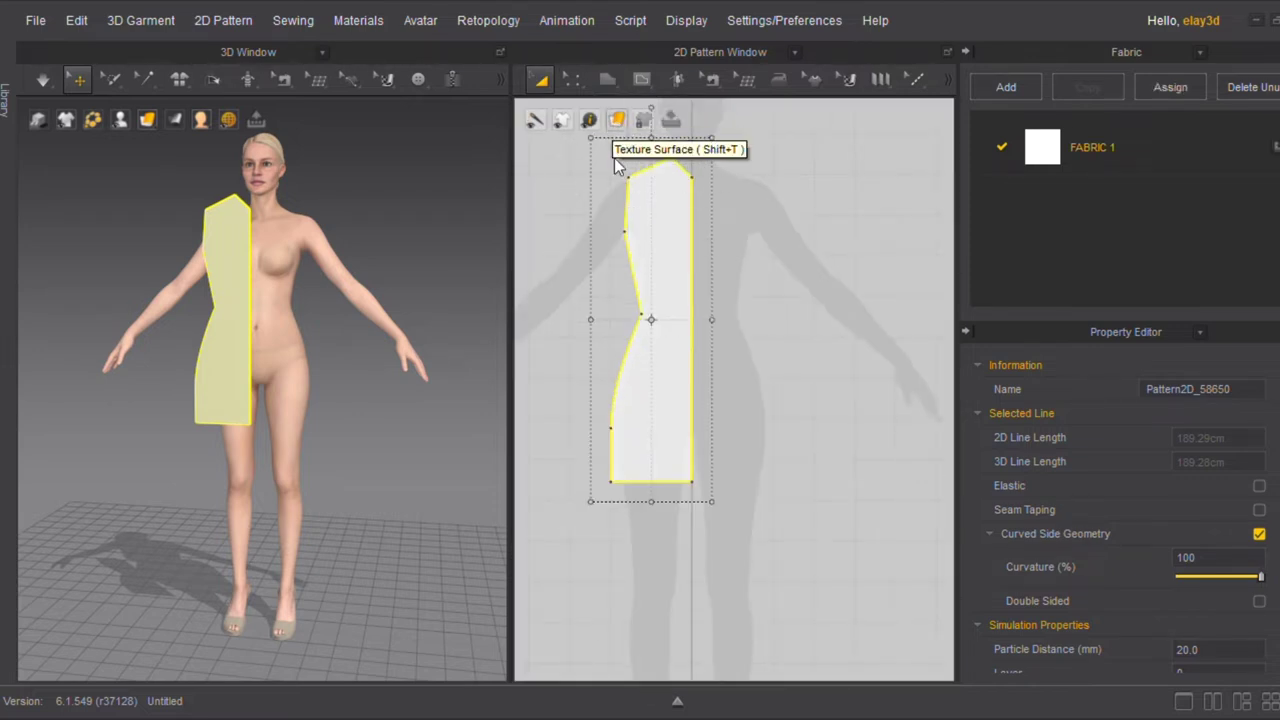
{"action": "left_click", "coordinate": [617, 119]}
{"action": "left_click", "coordinate": [628, 188]}
Paste a linked symmetric copy of the half-dress pattern beside its centre line
{"action": "right_click", "coordinate": [686, 332]}
{"action": "left_click", "coordinate": [757, 182]}
{"action": "left_click", "coordinate": [754, 331]}
Copy both front halves and paste the duplicates beside them in the 2D pattern layout as the back pieces
{"action": "right_click_drag", "start_coordinate": [400, 347], "coordinate": [201, 347]}
{"action": "left_click", "coordinate": [221, 353]}
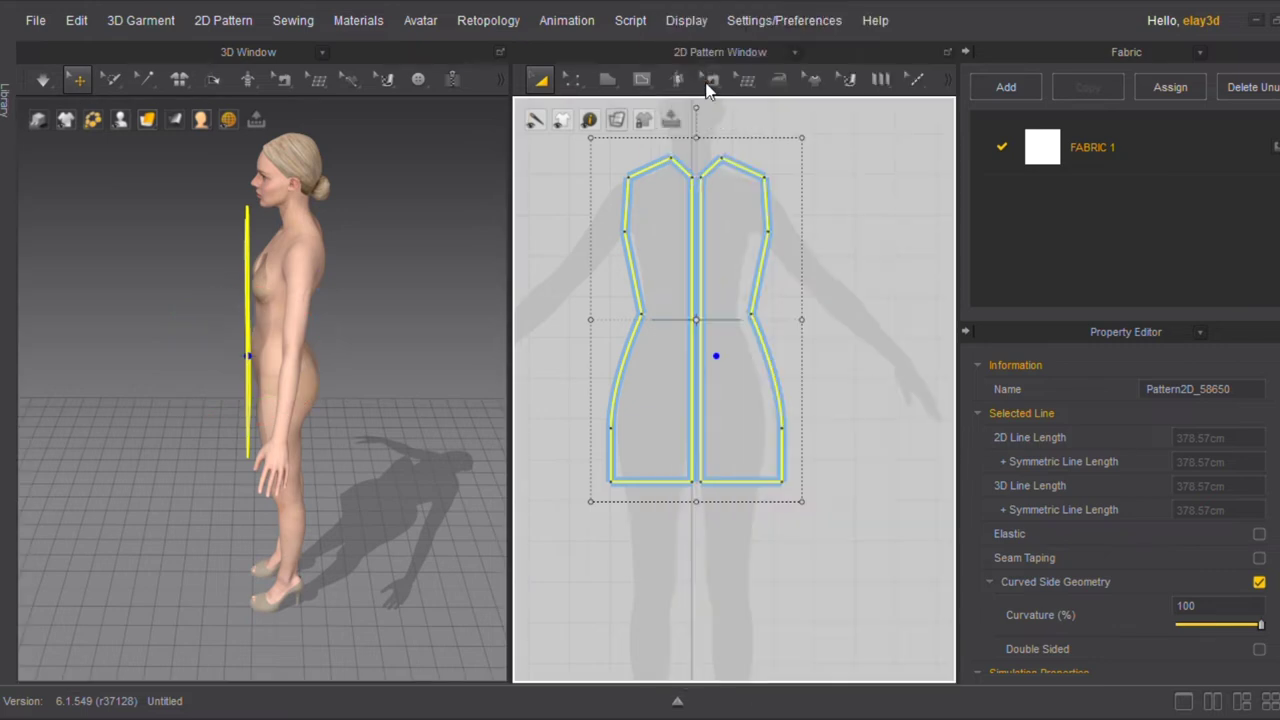
{"action": "right_click", "coordinate": [627, 175]}
{"action": "left_click", "coordinate": [700, 117]}
{"action": "left_click", "coordinate": [780, 210]}
Move the duplicated back pieces behind the avatar, leaving the front pieces in front of the body
{"action": "right_click_drag", "start_coordinate": [180, 335], "coordinate": [270, 335]}
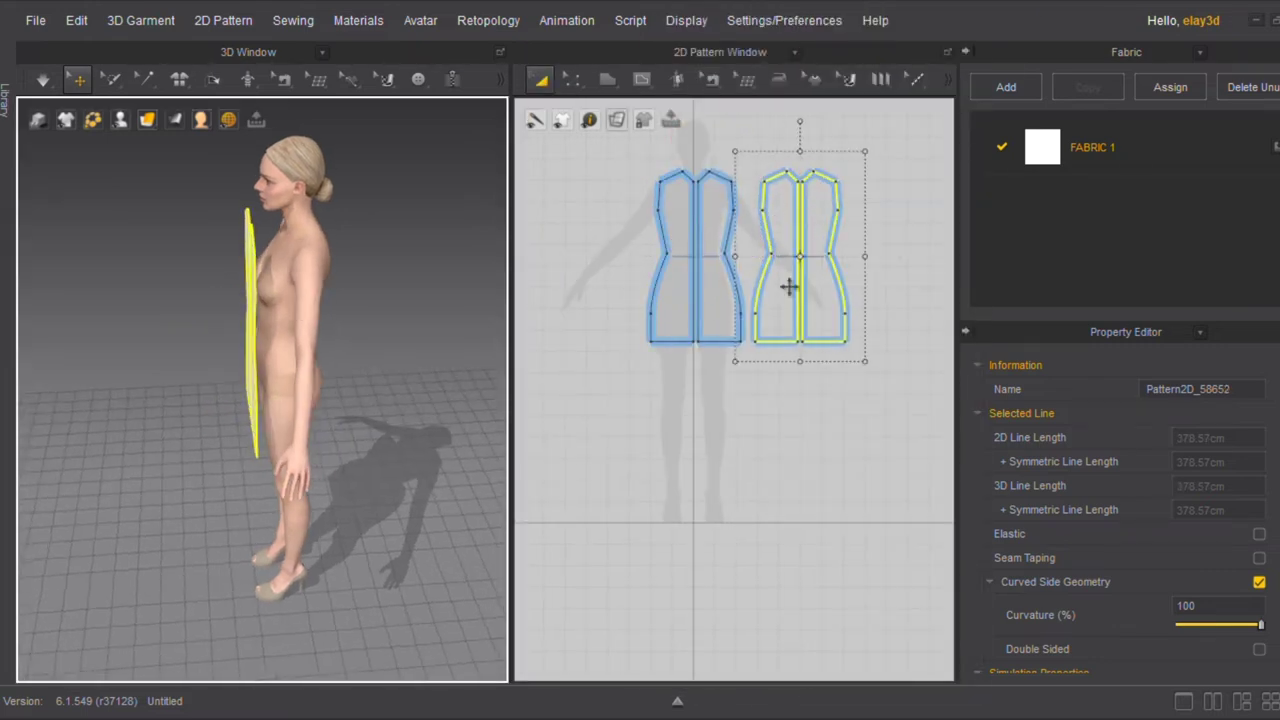
{"action": "left_click", "coordinate": [255, 358]}
{"action": "left_click", "coordinate": [815, 295]}
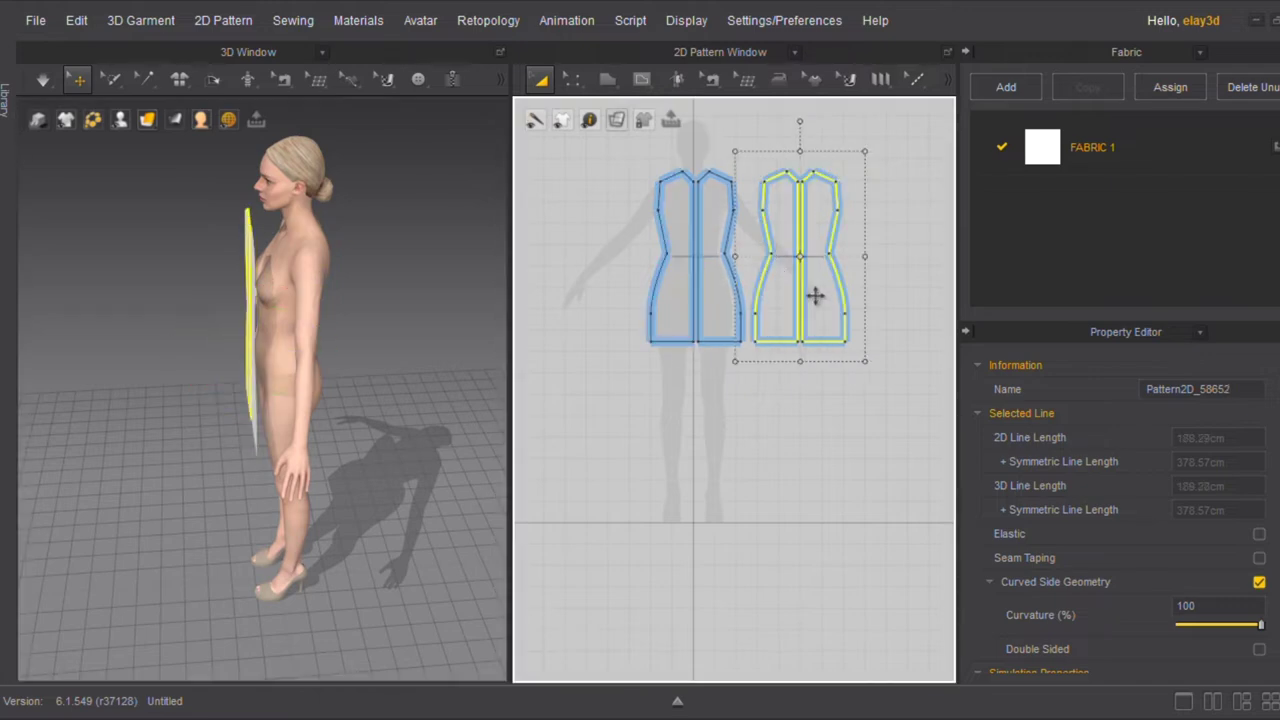
{"action": "scroll", "coordinate": [287, 336], "scroll_direction": "up", "scroll_amount": 2}
{"action": "left_click", "coordinate": [250, 340]}
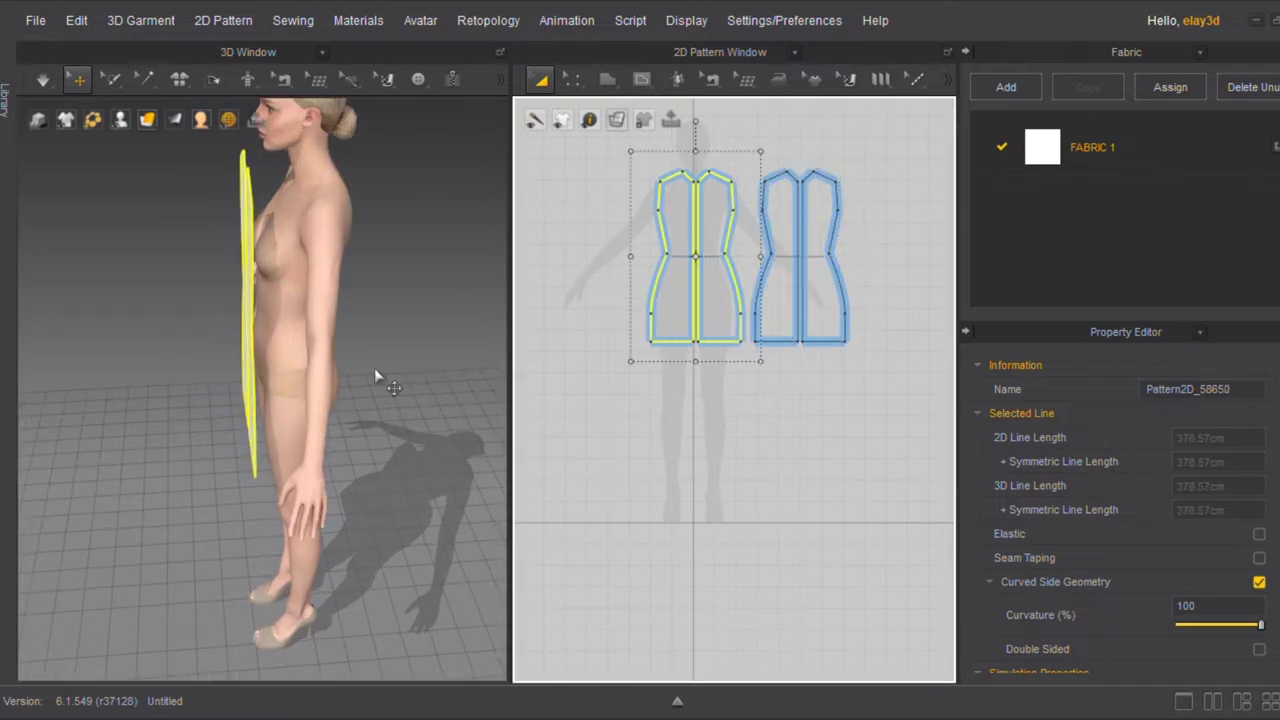
{"action": "left_click", "coordinate": [268, 407]}
{"action": "left_click", "coordinate": [245, 300]}
{"action": "right_click_drag", "start_coordinate": [251, 371], "coordinate": [364, 314]}
{"action": "left_click", "coordinate": [248, 290]}
{"action": "right_click", "coordinate": [337, 296]}
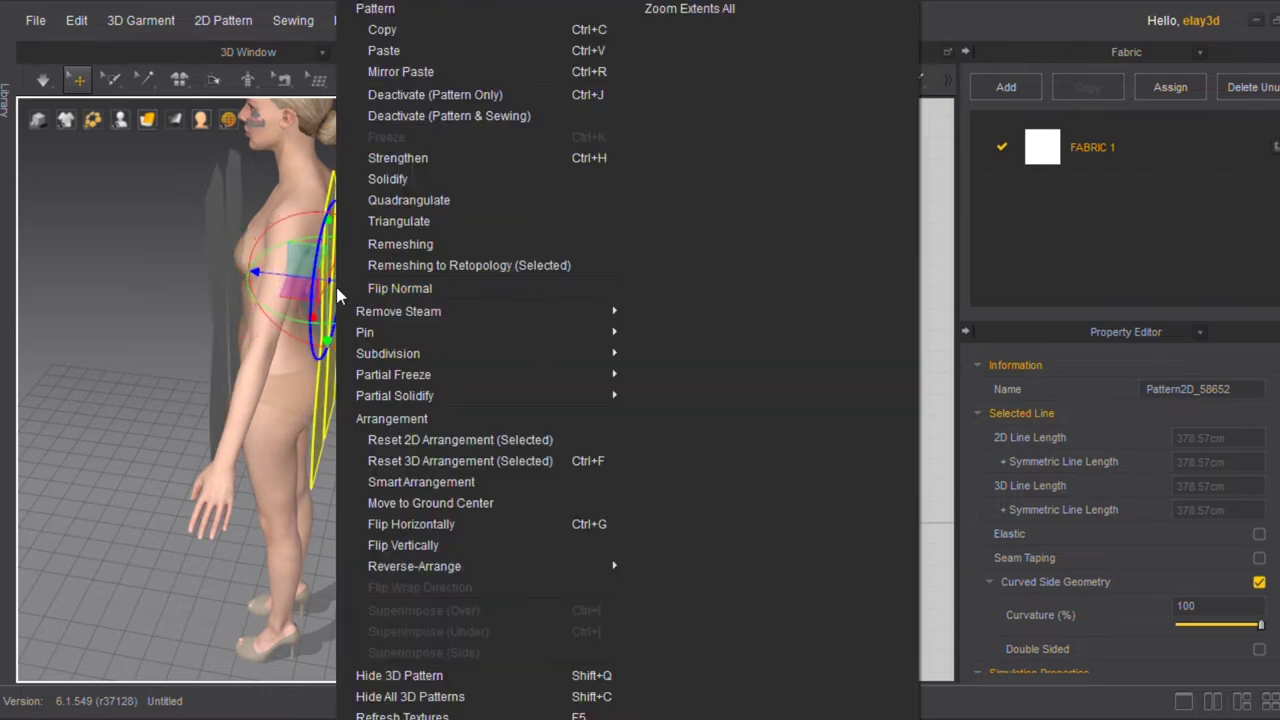
{"action": "left_click", "coordinate": [410, 460]}
Raise the centre neckline point of the back pieces to make the back neckline shallower
{"action": "left_click", "coordinate": [572, 79]}
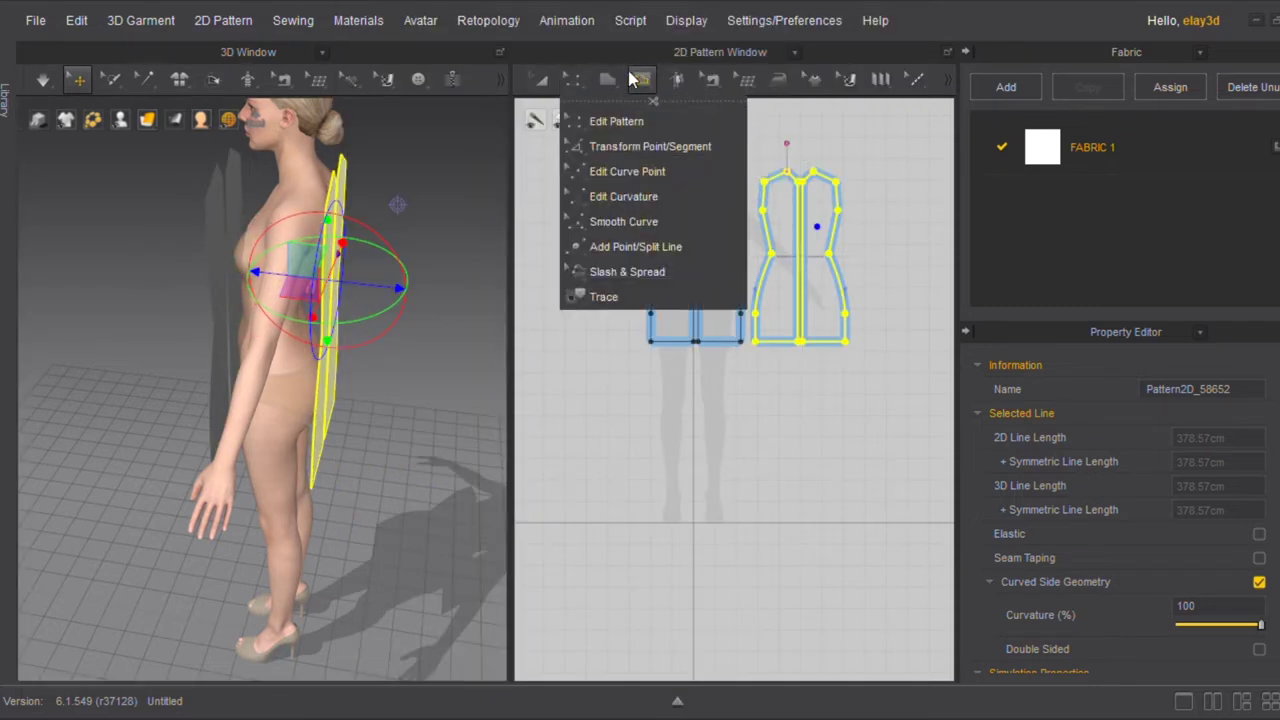
{"action": "scroll", "coordinate": [887, 173], "scroll_direction": "up", "scroll_amount": 3}
{"action": "left_click", "coordinate": [742, 186]}
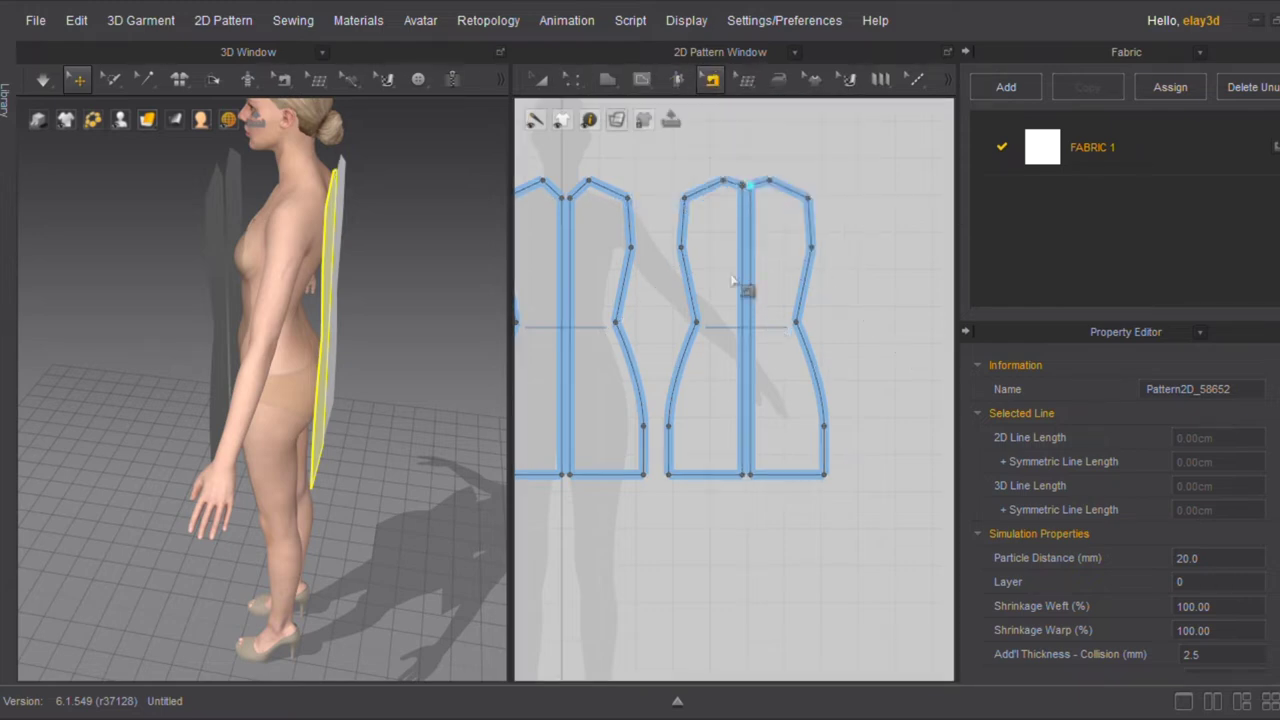
Sew the centre back, centre front and shoulder seams with Segment Sewing
{"action": "left_click", "coordinate": [711, 79]}
{"action": "left_click", "coordinate": [767, 146]}
{"action": "left_click", "coordinate": [748, 323]}
{"action": "left_click", "coordinate": [566, 250]}
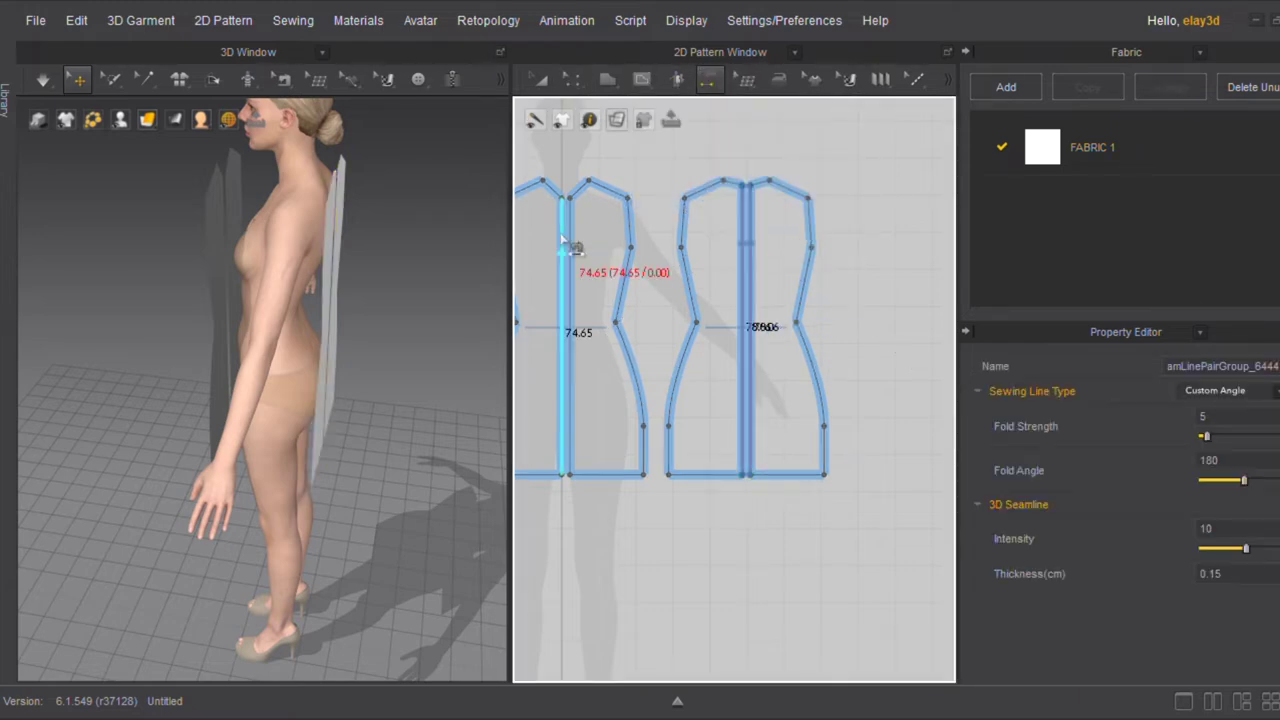
Sew the front and back side seams together from underarm to hem with Free Sewing
{"action": "left_click", "coordinate": [710, 77]}
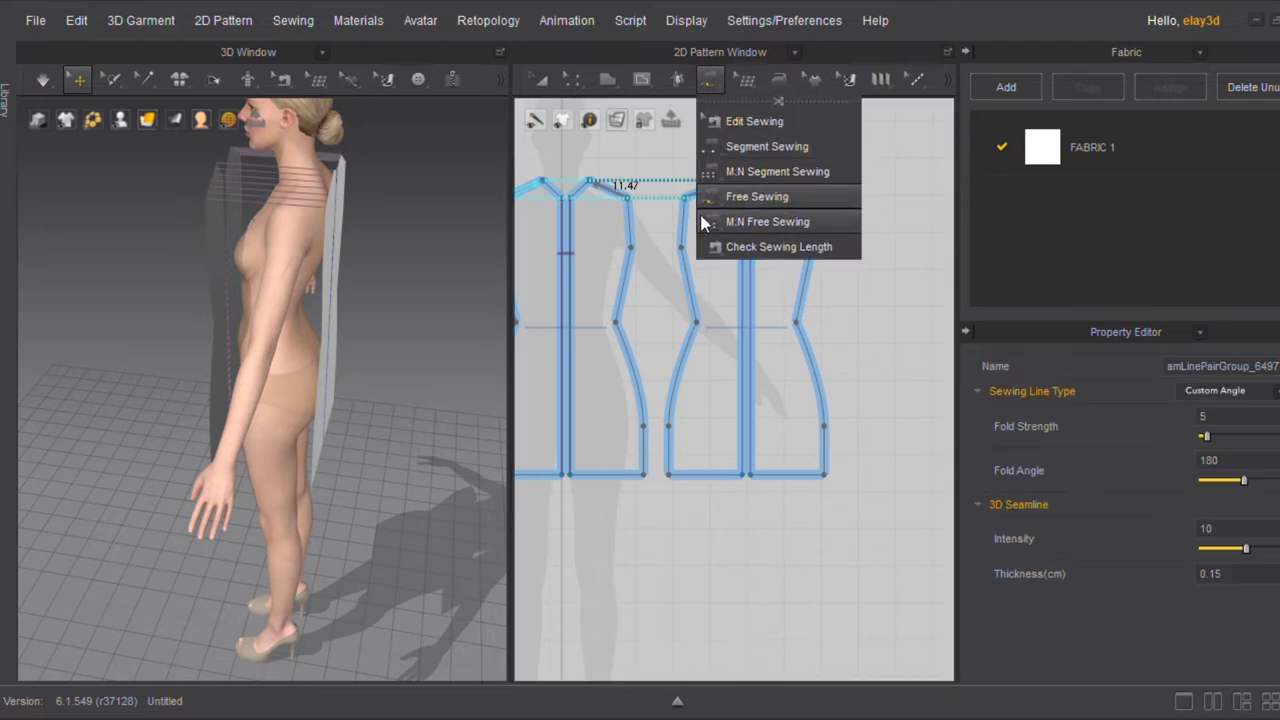
{"action": "left_click", "coordinate": [760, 194]}
{"action": "left_click", "coordinate": [681, 250]}
{"action": "left_click", "coordinate": [668, 475]}
{"action": "left_click", "coordinate": [630, 247]}
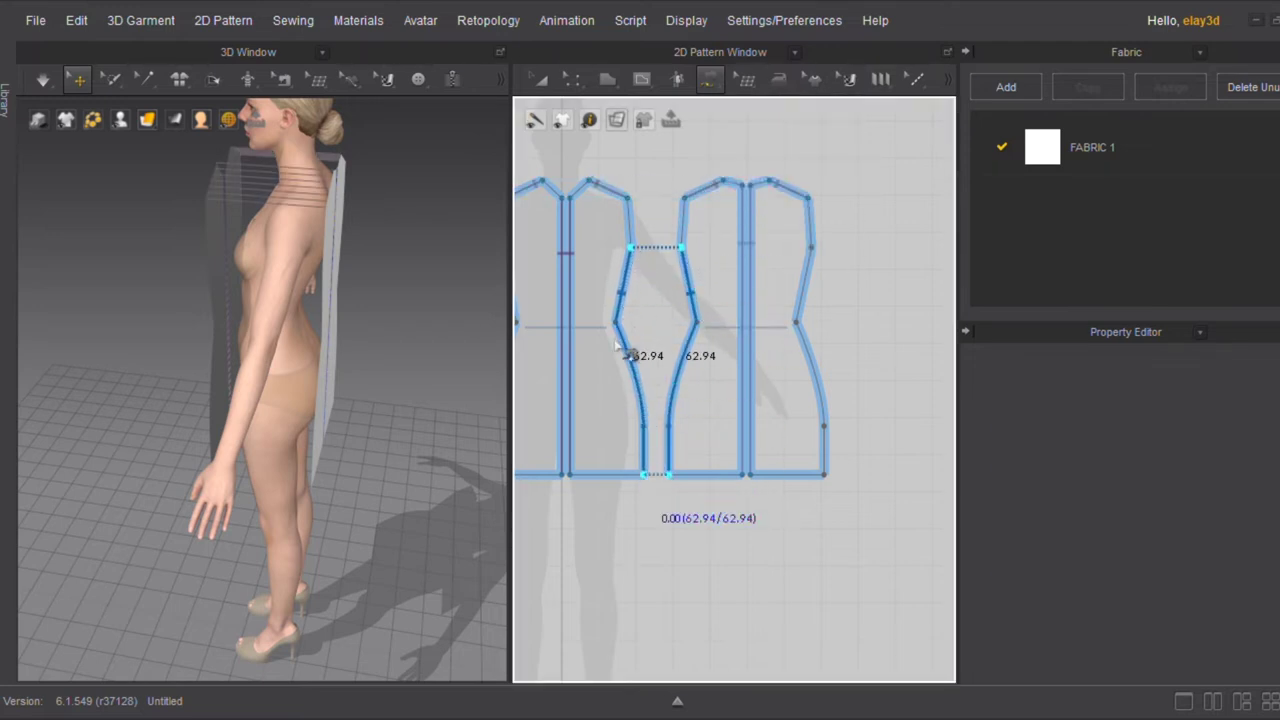
{"action": "left_click", "coordinate": [644, 475]}
Simulate the garment to drape the dress on the avatar and view it from the front
{"action": "key", "text": "space"}
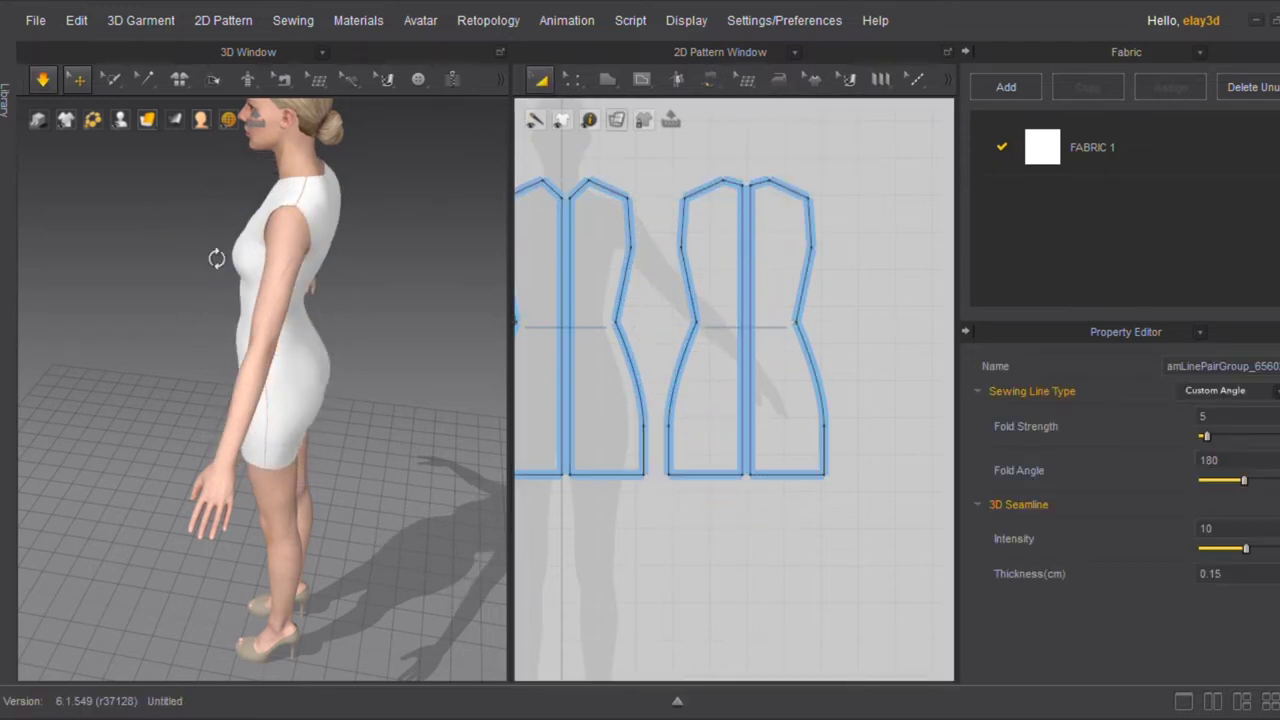
{"action": "key", "text": "2"}
{"action": "right_click_drag", "start_coordinate": [685, 262], "coordinate": [777, 286]}
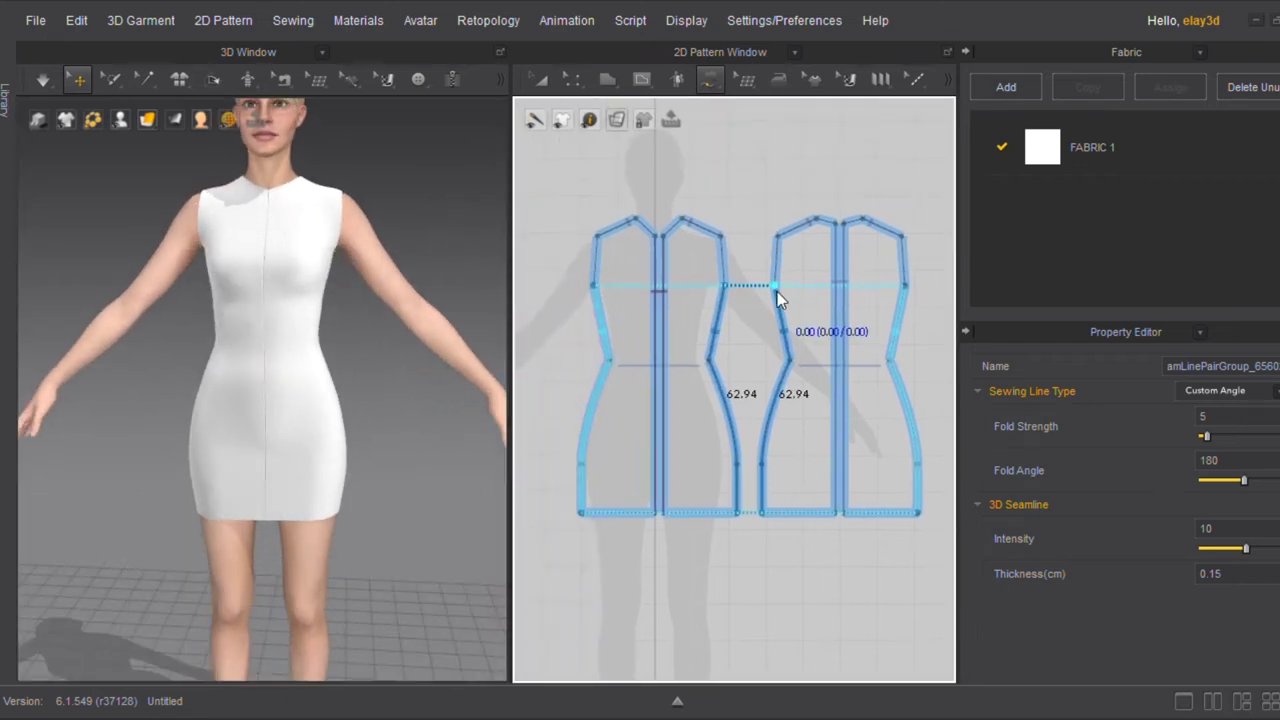
Draw three internal lines on the front halves: a diagonal from underarm to centre, a horizontal waist line, and a diagonal from hip to centre
{"action": "left_click", "coordinate": [643, 79]}
{"action": "left_click", "coordinate": [690, 149]}
{"action": "scroll", "coordinate": [612, 365], "scroll_direction": "up", "scroll_amount": 3}
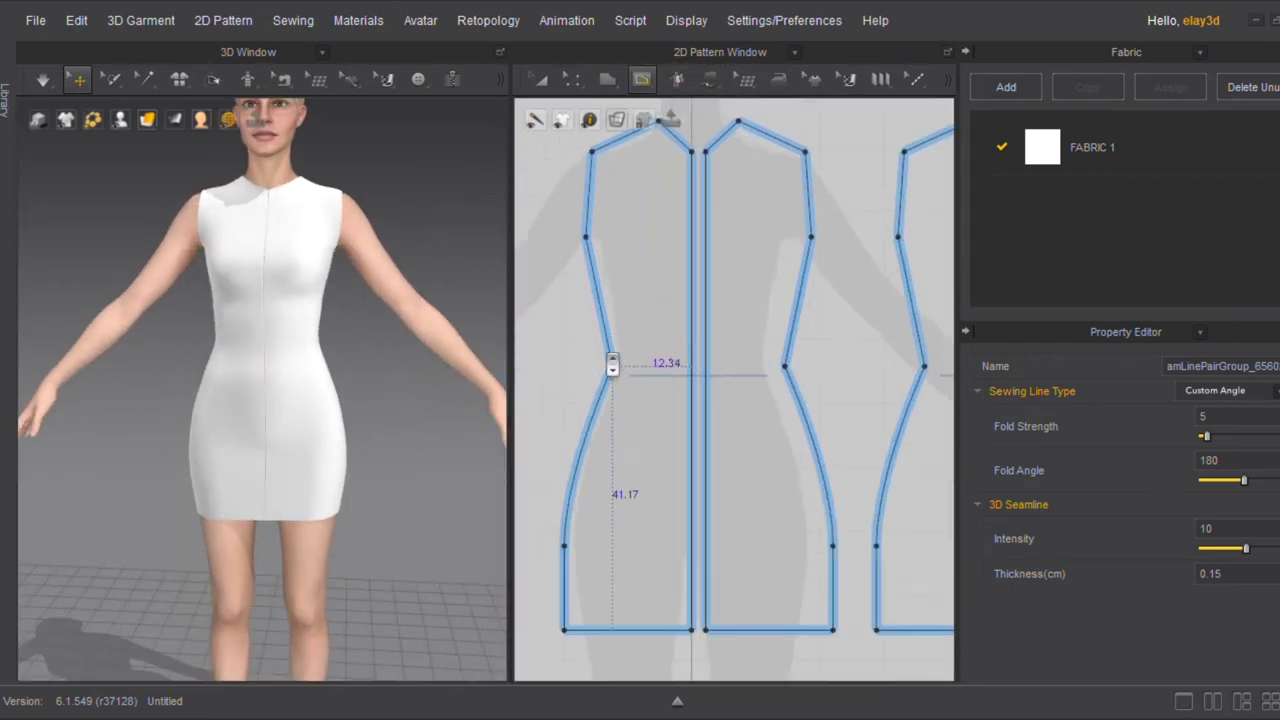
{"action": "left_click", "coordinate": [310, 280]}
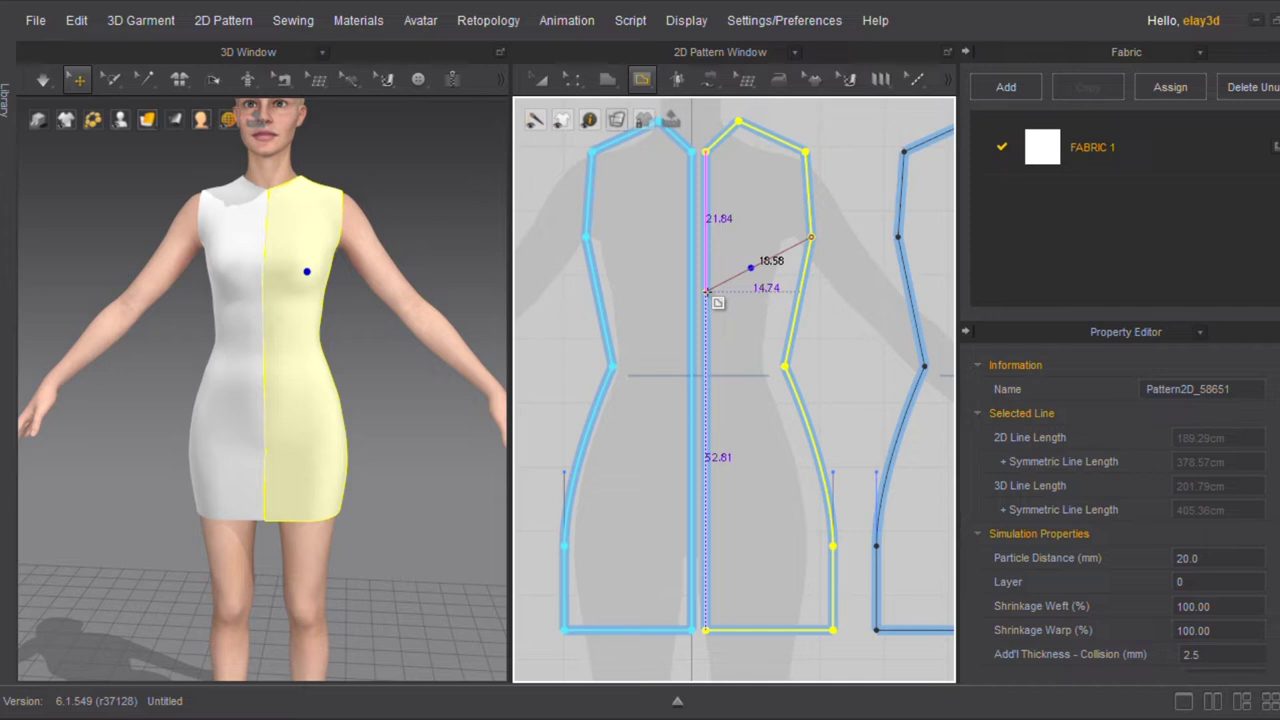
{"action": "double_click", "coordinate": [707, 291]}
{"action": "left_click", "coordinate": [704, 367]}
{"action": "double_click", "coordinate": [785, 367]}
{"action": "double_click", "coordinate": [592, 447]}
Copy the front's three internal lines and paste them at the matching position on the back pieces
{"action": "scroll", "coordinate": [737, 366], "scroll_direction": "down", "scroll_amount": 2}
{"action": "left_click", "coordinate": [571, 79]}
{"action": "left_click", "coordinate": [614, 120]}
{"action": "left_click", "coordinate": [743, 331]}
{"action": "right_click_drag", "start_coordinate": [771, 487], "coordinate": [616, 416]}
{"action": "key", "text": "Escape"}
{"action": "right_click", "coordinate": [803, 341]}
{"action": "key", "text": "g"}
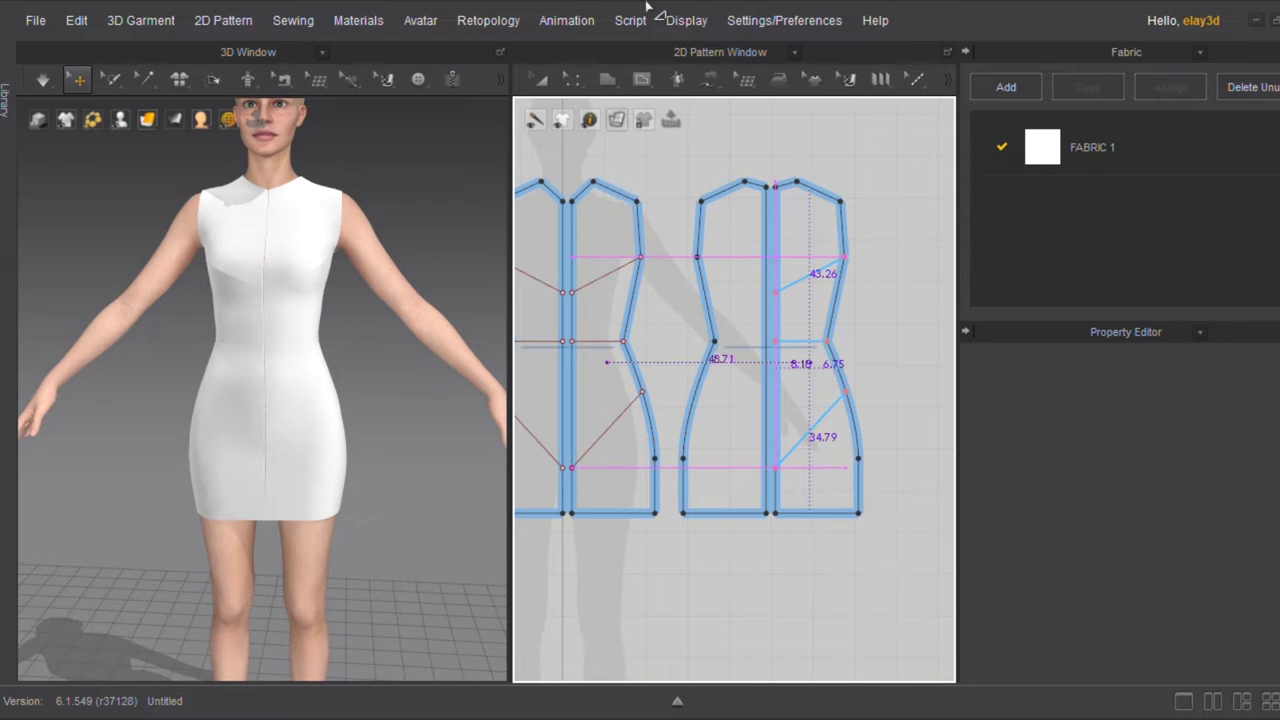
{"action": "key", "text": "z"}
Show the button list in place of the fabric list and rename the default button as 1
{"action": "left_click", "coordinate": [1100, 148]}
{"action": "left_click", "coordinate": [1130, 52]}
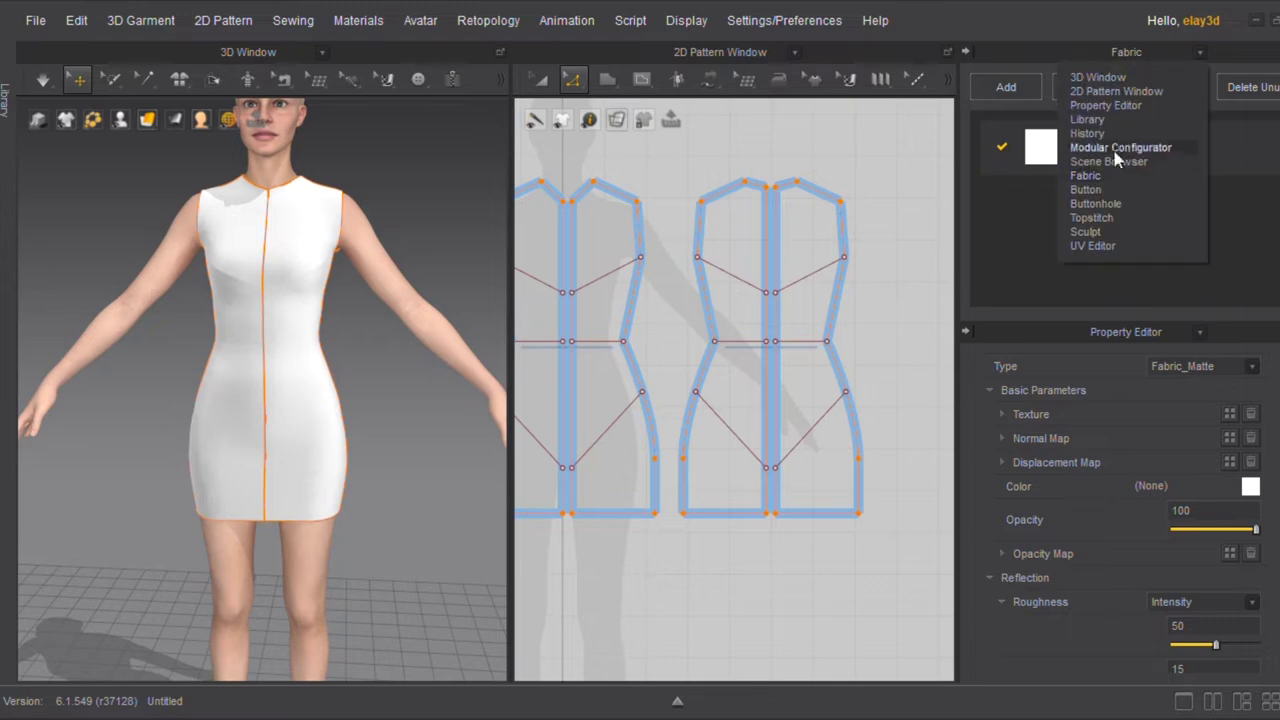
{"action": "left_click", "coordinate": [1110, 189]}
{"action": "left_click", "coordinate": [1128, 147]}
{"action": "double_click", "coordinate": [1128, 144]}
{"action": "type", "text": "1"}
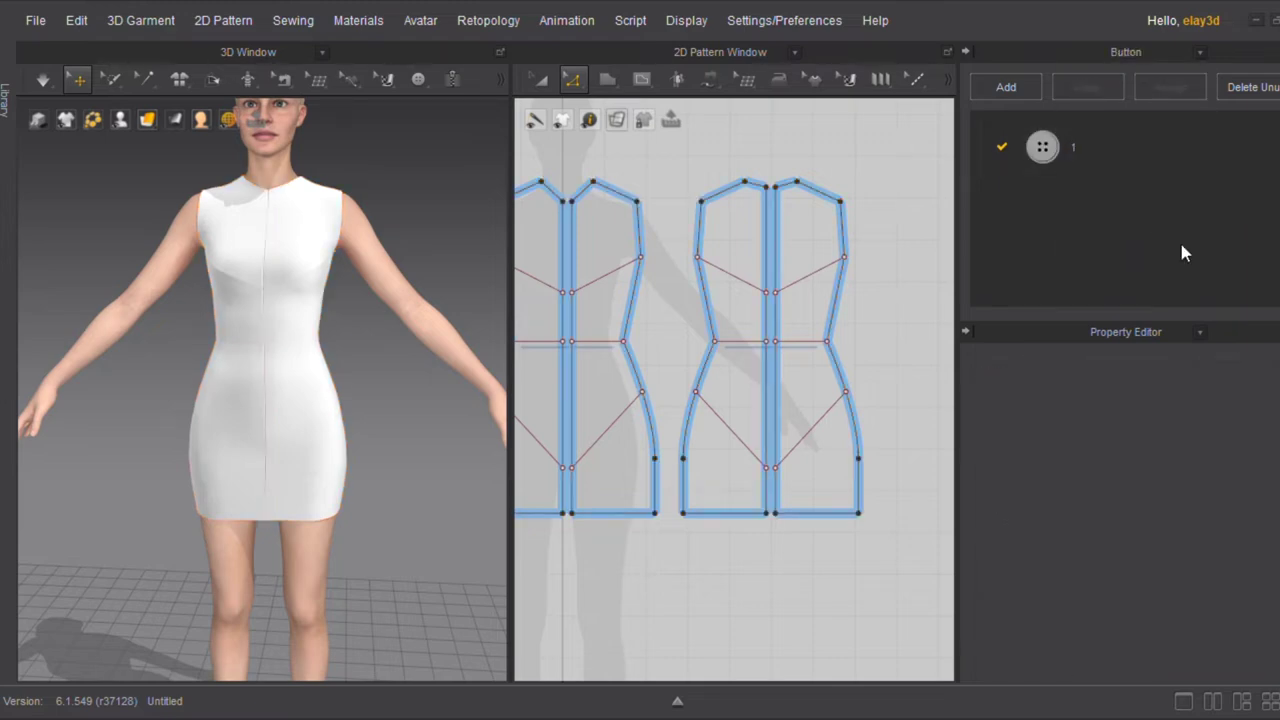
Create a custom button shape using Jewel_14.jpg for both image files and apply it to the button
{"action": "left_click", "coordinate": [1238, 457]}
{"action": "left_click", "coordinate": [840, 186]}
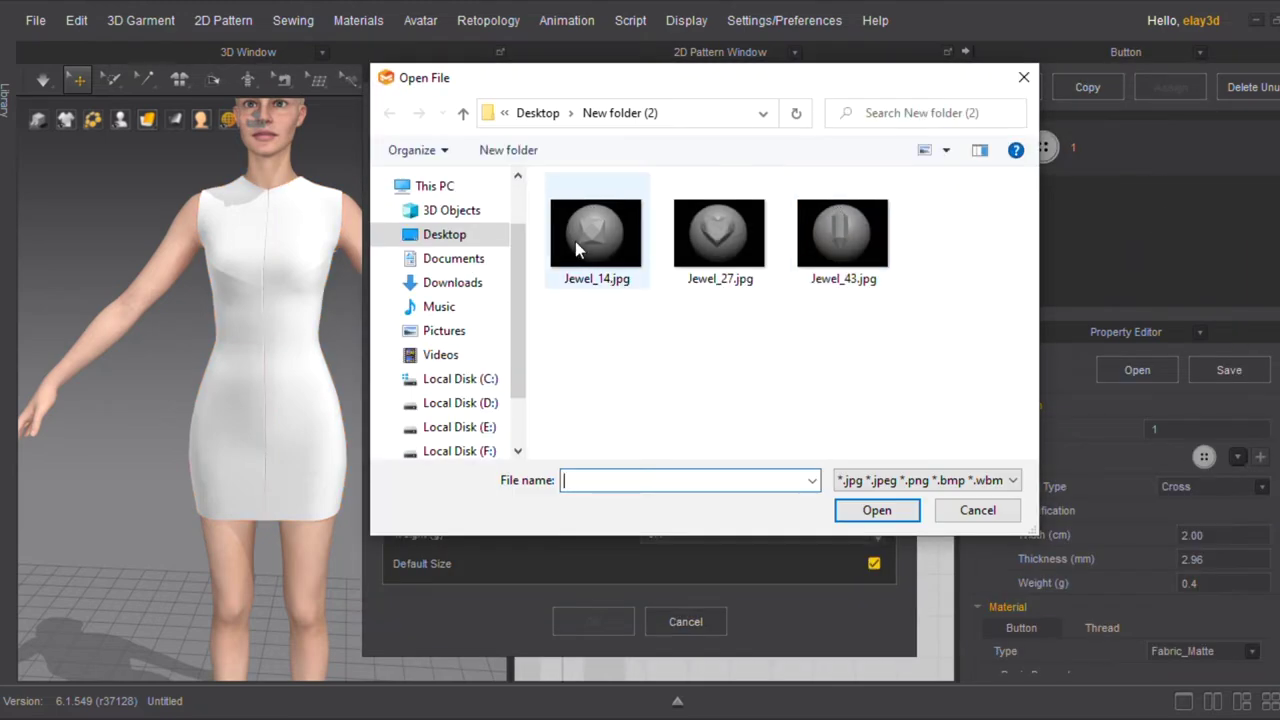
{"action": "double_click", "coordinate": [603, 210]}
{"action": "left_click", "coordinate": [882, 449]}
{"action": "double_click", "coordinate": [600, 250]}
{"action": "left_click", "coordinate": [601, 614]}
{"action": "left_click", "coordinate": [621, 397]}
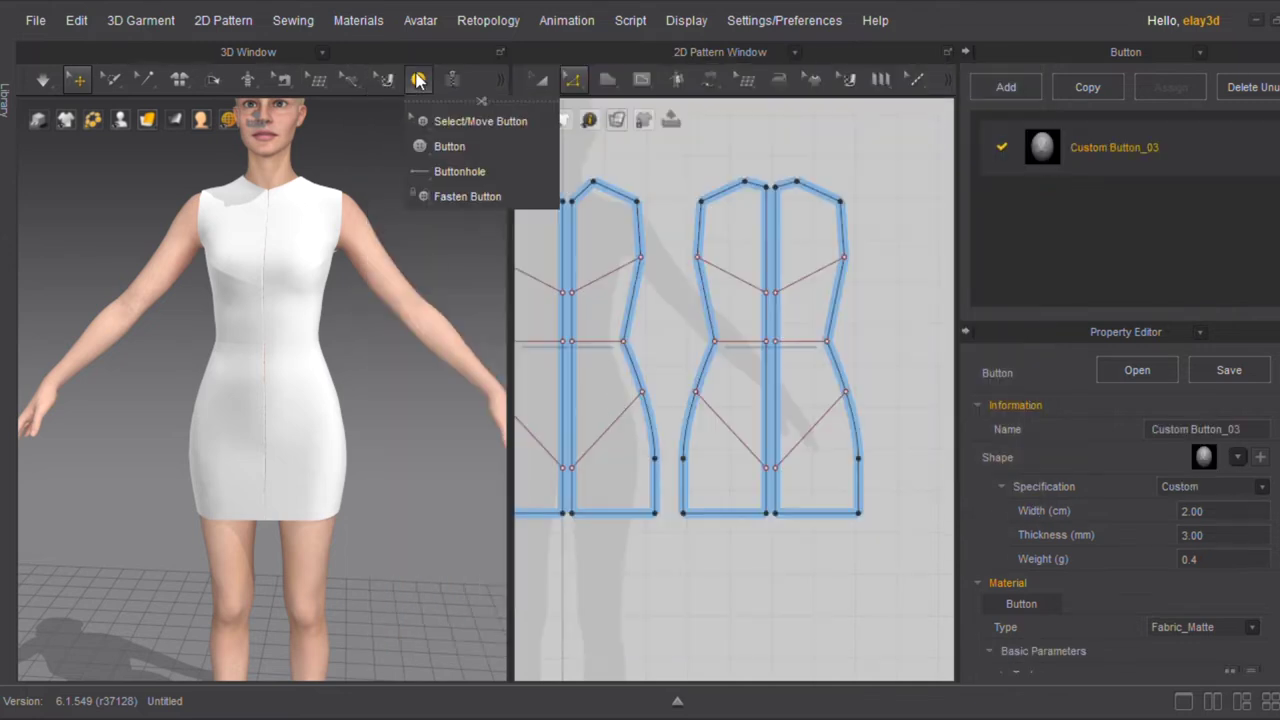
Place the first custom button at the centre end of the front's diagonal bust line
{"action": "scroll", "coordinate": [580, 289], "scroll_direction": "up", "scroll_amount": 3}
{"action": "left_click", "coordinate": [418, 79]}
{"action": "left_click", "coordinate": [434, 151]}
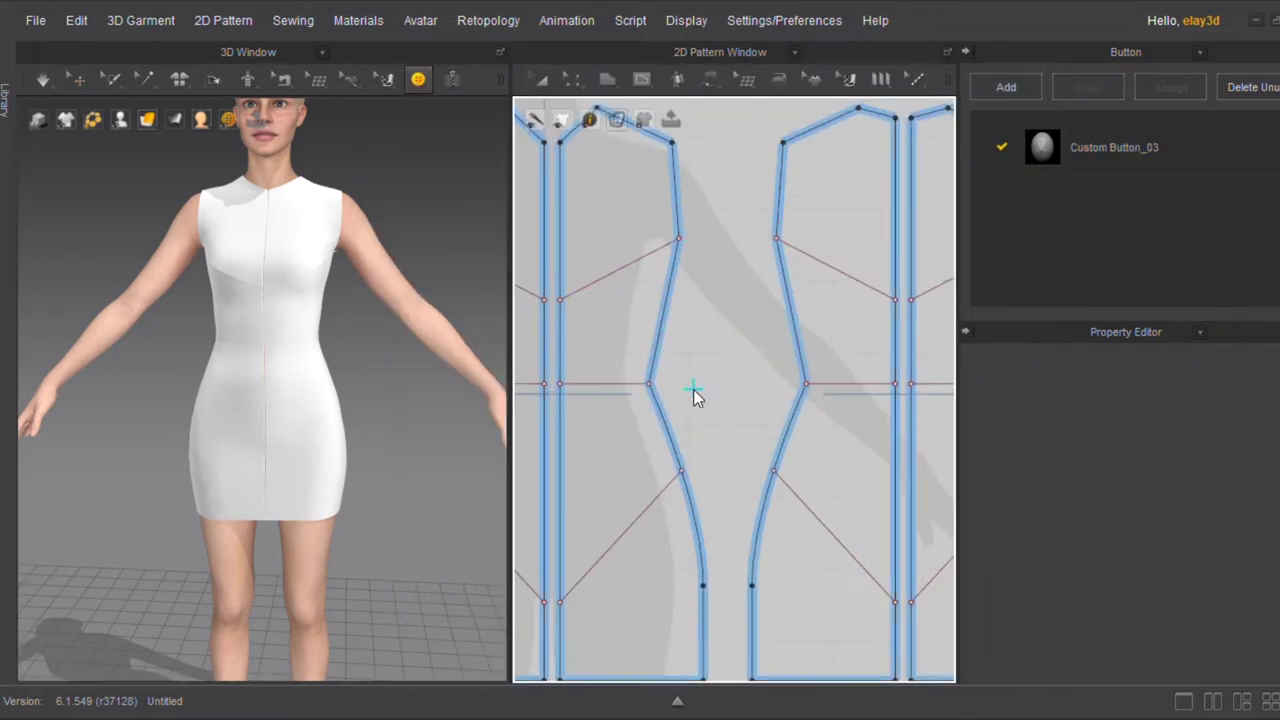
{"action": "scroll", "coordinate": [663, 269], "scroll_direction": "up", "scroll_amount": 2}
{"action": "scroll", "coordinate": [649, 457], "scroll_direction": "up", "scroll_amount": 4}
{"action": "left_click", "coordinate": [617, 457]}
{"action": "left_click_drag", "start_coordinate": [748, 388], "coordinate": [788, 360]}
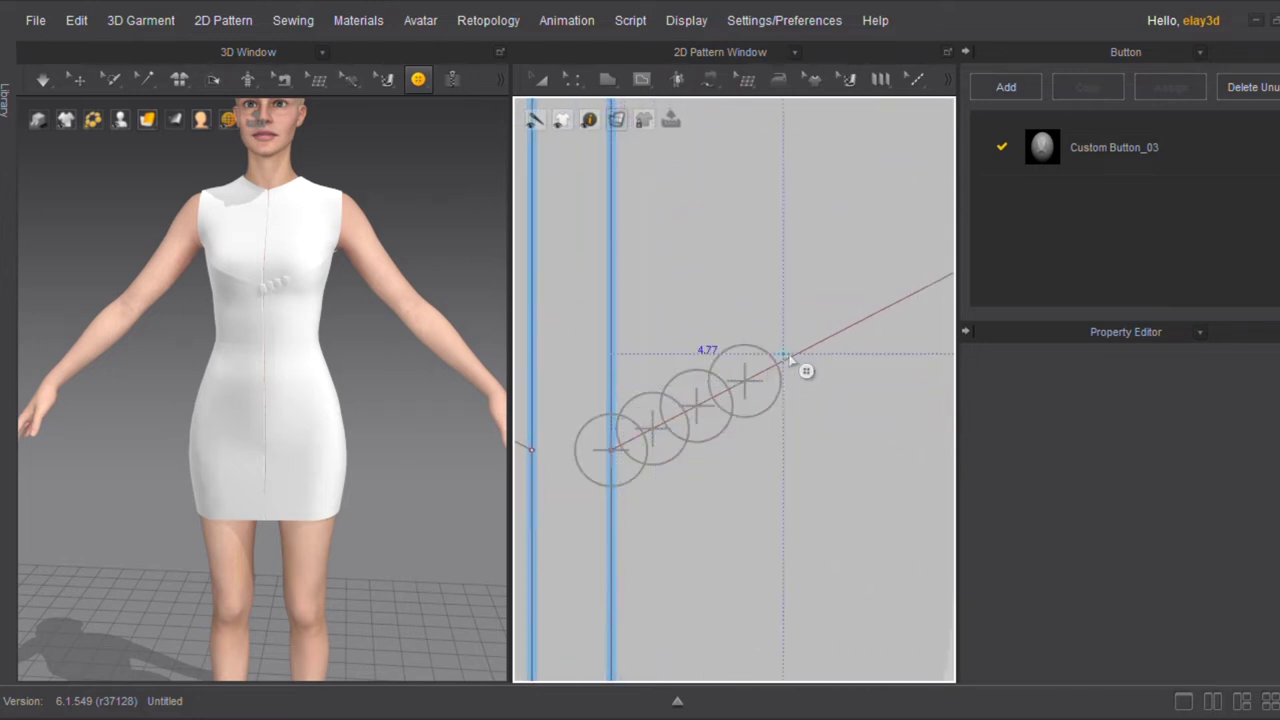
{"action": "scroll", "coordinate": [275, 340], "scroll_direction": "up", "scroll_amount": 6}
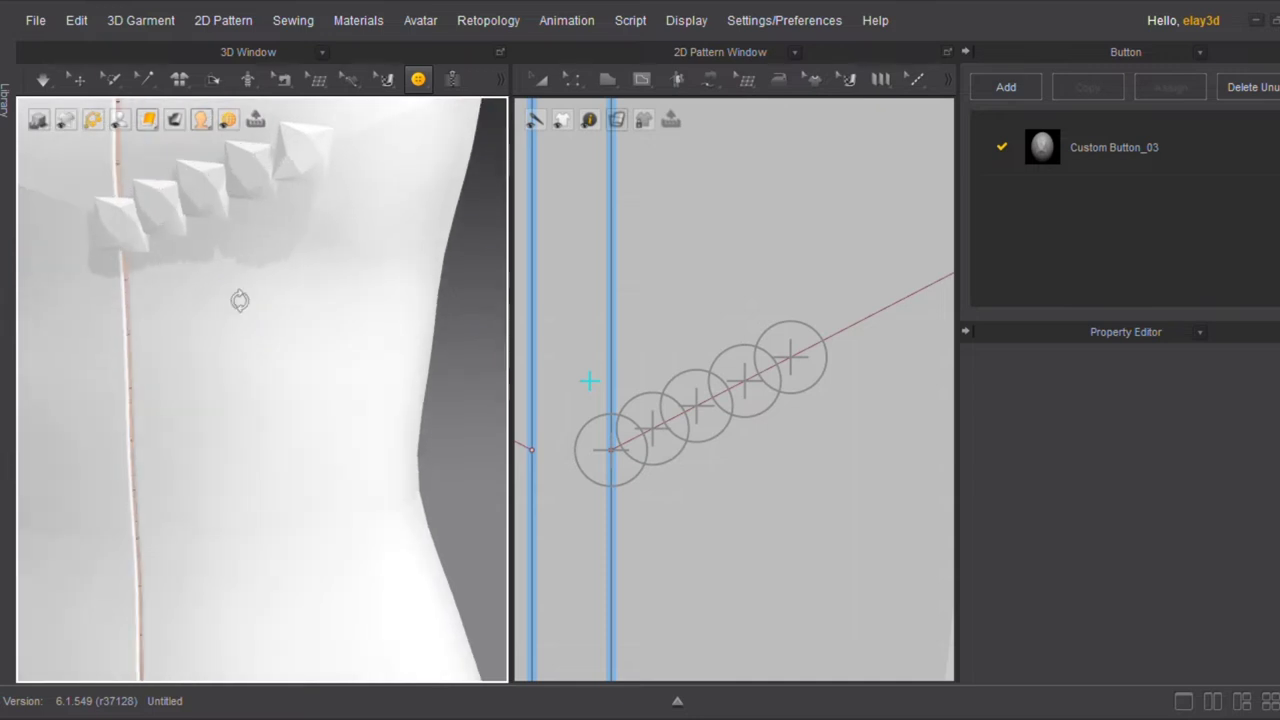
{"action": "scroll", "coordinate": [826, 319], "scroll_direction": "down", "scroll_amount": 3}
Place a row of custom buttons along the front's diagonal bust line to the side seam, about 1.5 cm apart horizontally
{"action": "scroll", "coordinate": [737, 406], "scroll_direction": "up", "scroll_amount": 3}
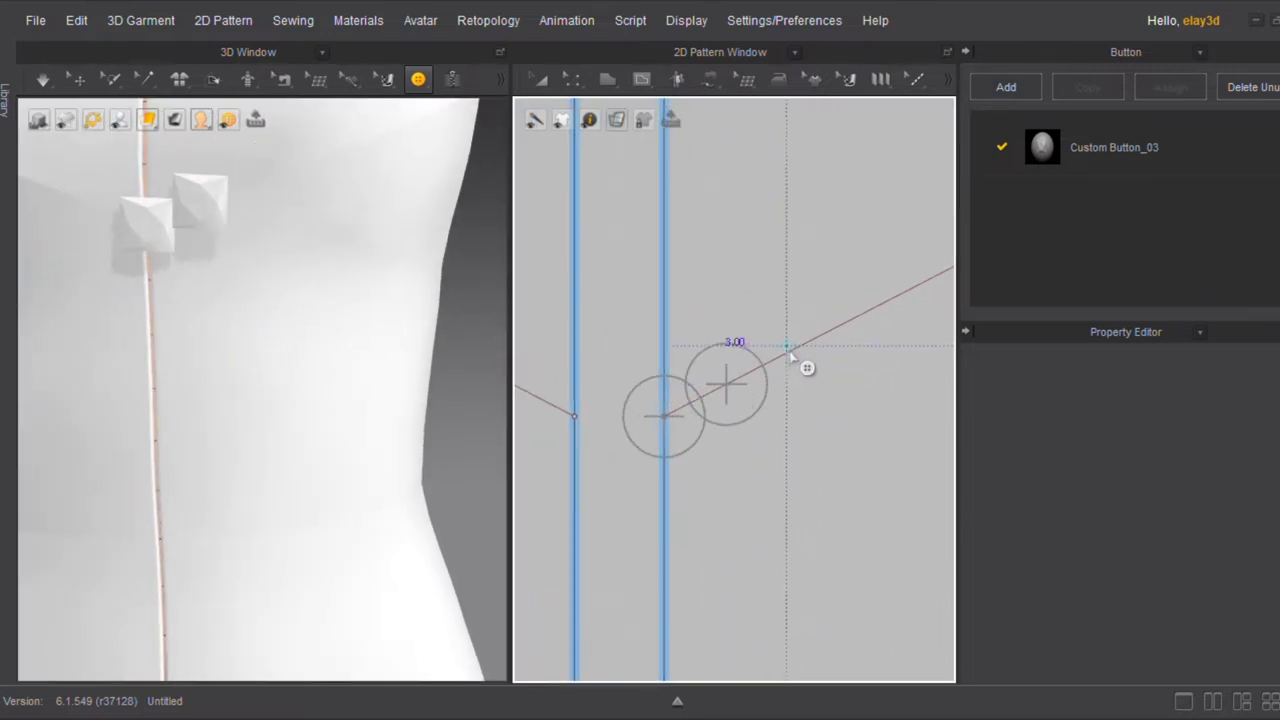
{"action": "left_click", "coordinate": [791, 351]}
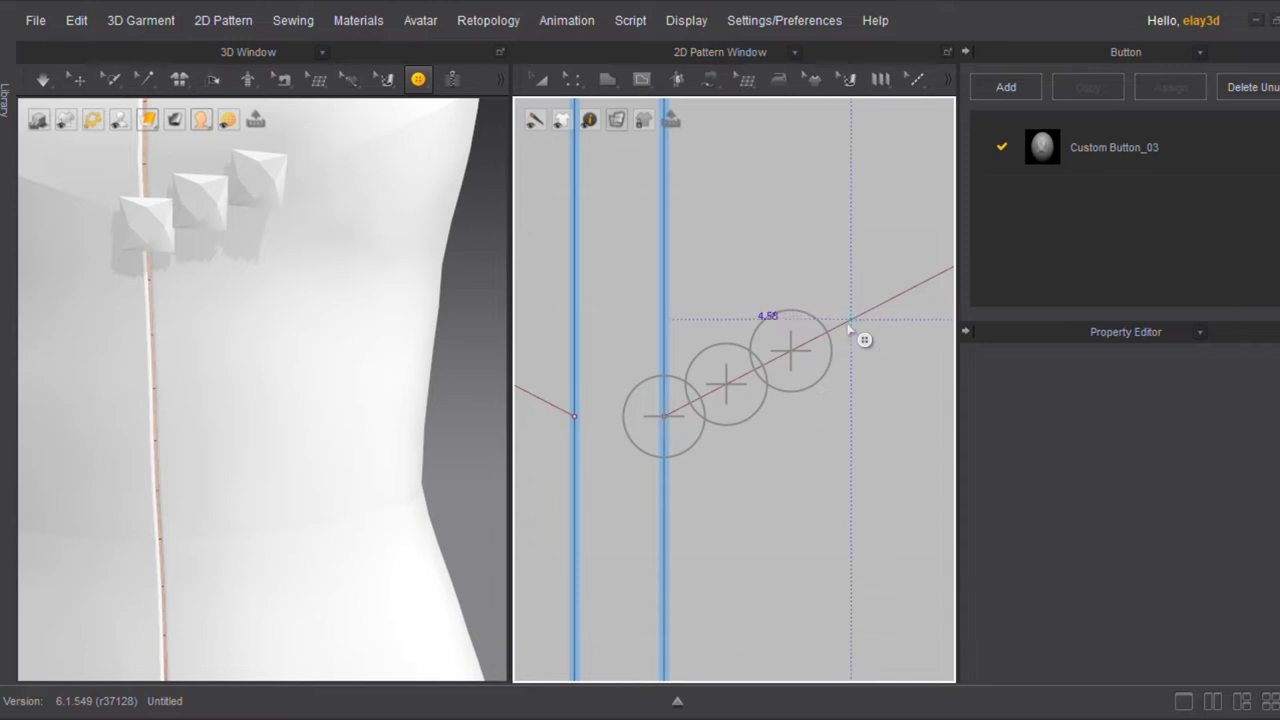
{"action": "scroll", "coordinate": [852, 322], "scroll_direction": "down", "scroll_amount": 3}
{"action": "middle_click_drag", "start_coordinate": [849, 322], "coordinate": [665, 392]}
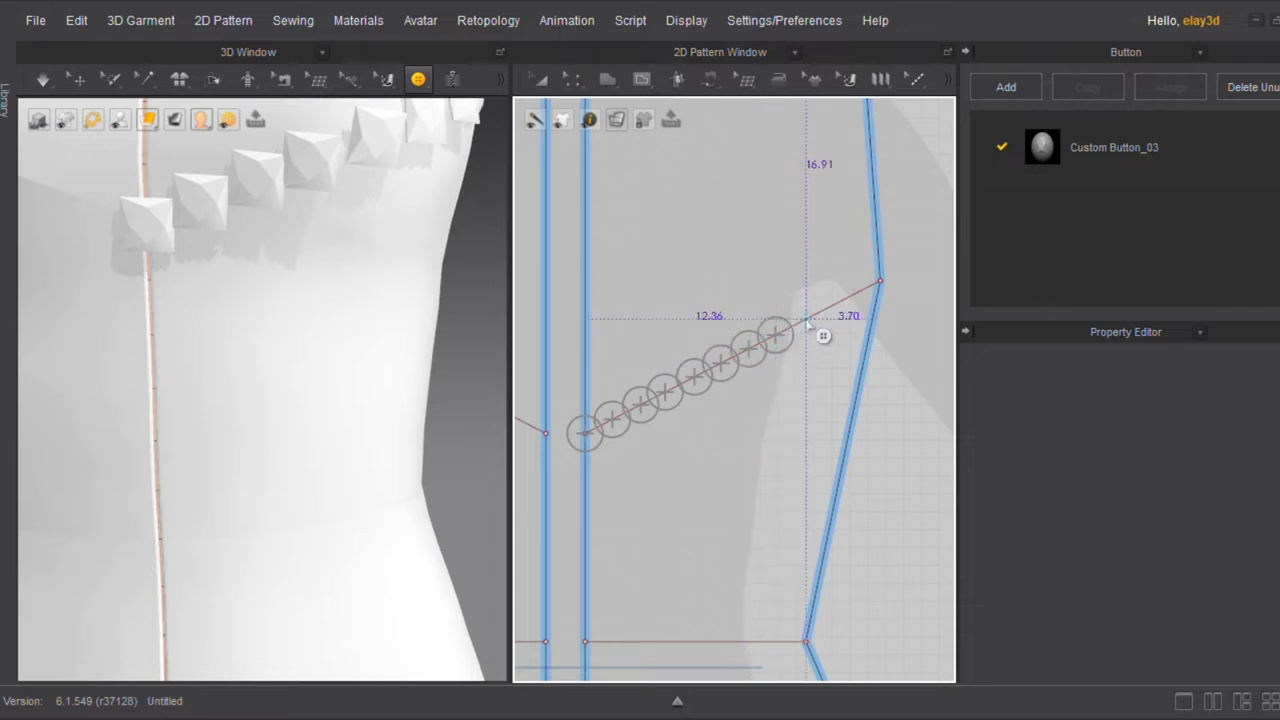
{"action": "left_click", "coordinate": [880, 282]}
Leave button placement and run the simulation to settle the button row on the dress
{"action": "scroll", "coordinate": [314, 370], "scroll_direction": "down", "scroll_amount": 1}
{"action": "scroll", "coordinate": [314, 370], "scroll_direction": "down", "scroll_amount": 3}
{"action": "scroll", "coordinate": [194, 354], "scroll_direction": "up", "scroll_amount": 1}
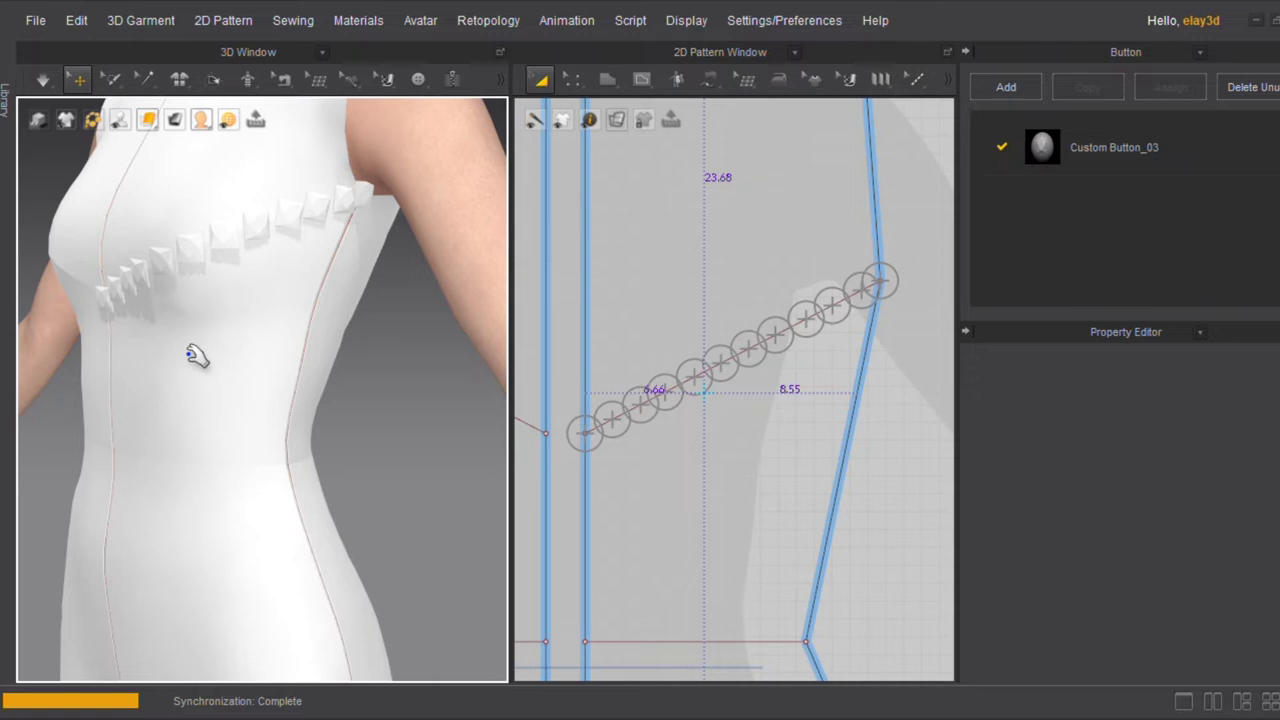
{"action": "key", "text": "Escape"}
{"action": "right_click_drag", "start_coordinate": [186, 349], "coordinate": [277, 364]}
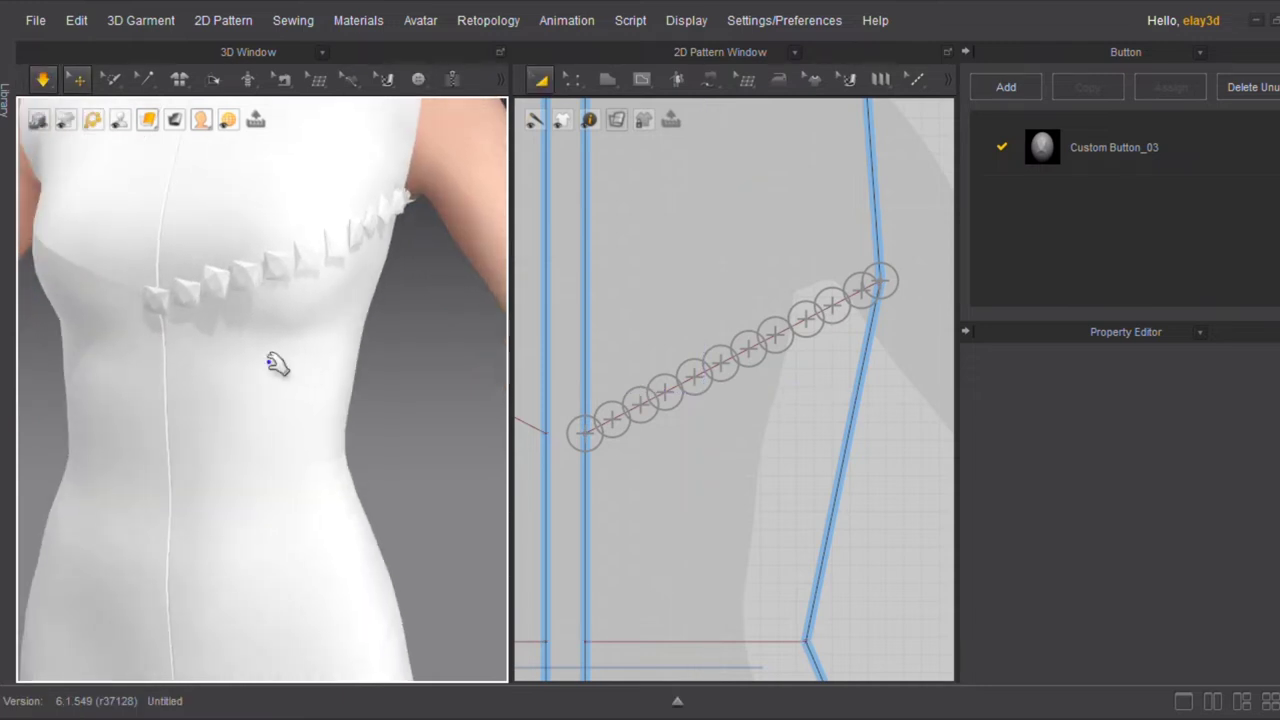
Select all the placed buttons and set their material colour to a bright light blue
{"action": "key", "text": "b"}
{"action": "right_click_drag", "start_coordinate": [277, 364], "coordinate": [490, 420]}
{"action": "scroll", "coordinate": [763, 471], "scroll_direction": "down", "scroll_amount": 2}
{"action": "key", "text": "ctrl+a"}
{"action": "scroll", "coordinate": [1229, 522], "scroll_direction": "down", "scroll_amount": 3}
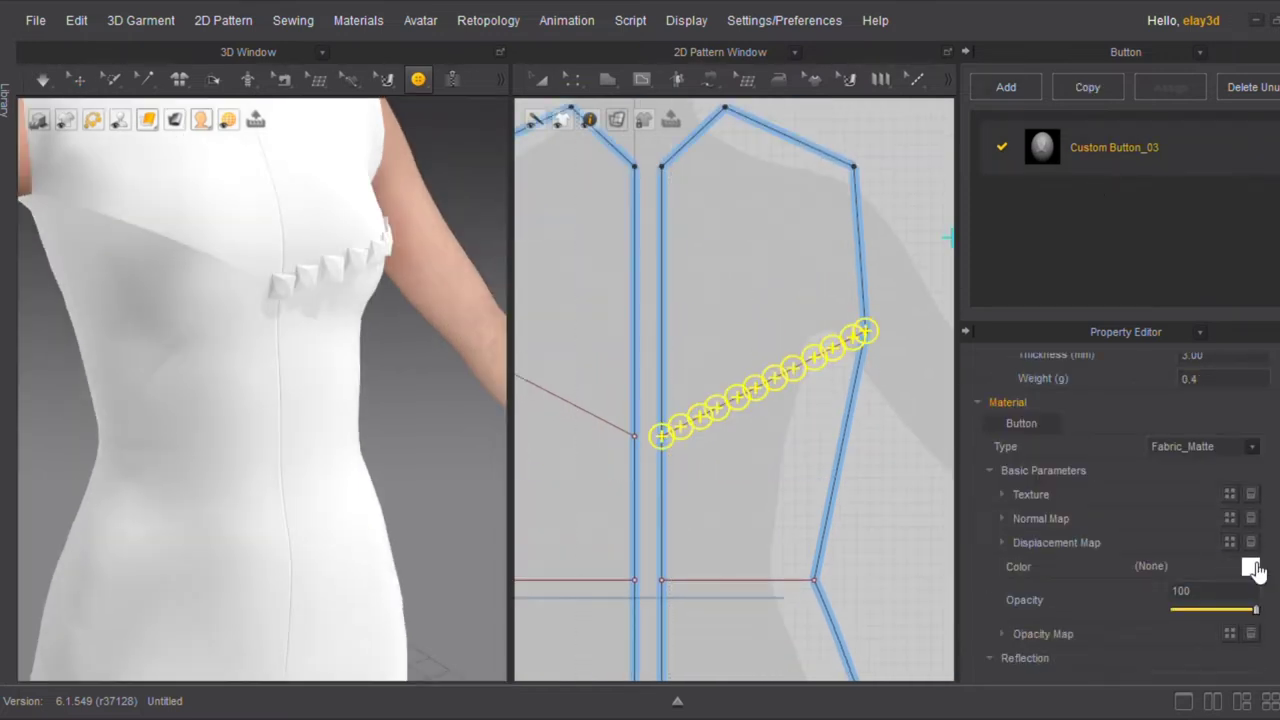
{"action": "left_click", "coordinate": [1249, 563]}
{"action": "left_click", "coordinate": [739, 140]}
{"action": "left_click_drag", "start_coordinate": [526, 26], "coordinate": [807, 77]}
{"action": "left_click", "coordinate": [894, 116]}
{"action": "left_click", "coordinate": [1103, 190]}
{"action": "left_click", "coordinate": [1088, 215]}
{"action": "left_click_drag", "start_coordinate": [905, 110], "coordinate": [939, 74]}
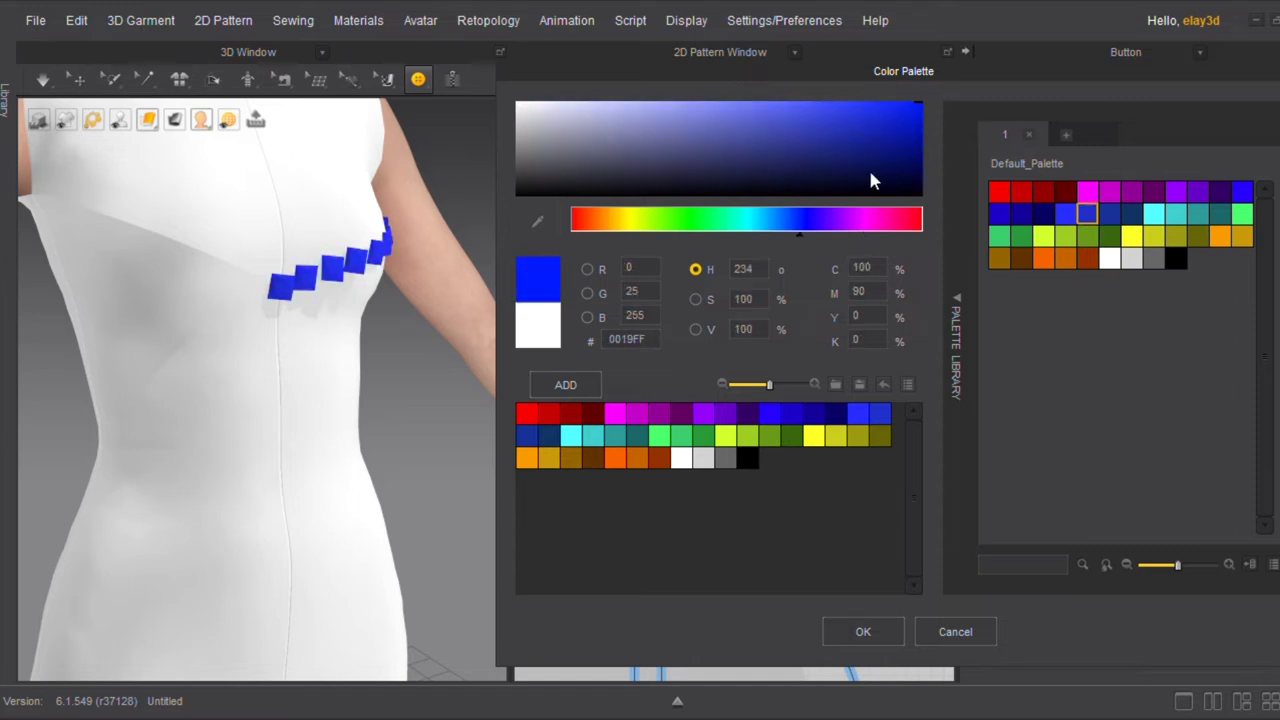
{"action": "left_click", "coordinate": [762, 219]}
{"action": "left_click", "coordinate": [863, 631]}
Place custom buttons on the avatar's right front panel along the diagonal bust line, starting about 1.5 cm from the centre edge
{"action": "scroll", "coordinate": [662, 437], "scroll_direction": "up", "scroll_amount": 3}
{"action": "scroll", "coordinate": [661, 432], "scroll_direction": "up", "scroll_amount": 2}
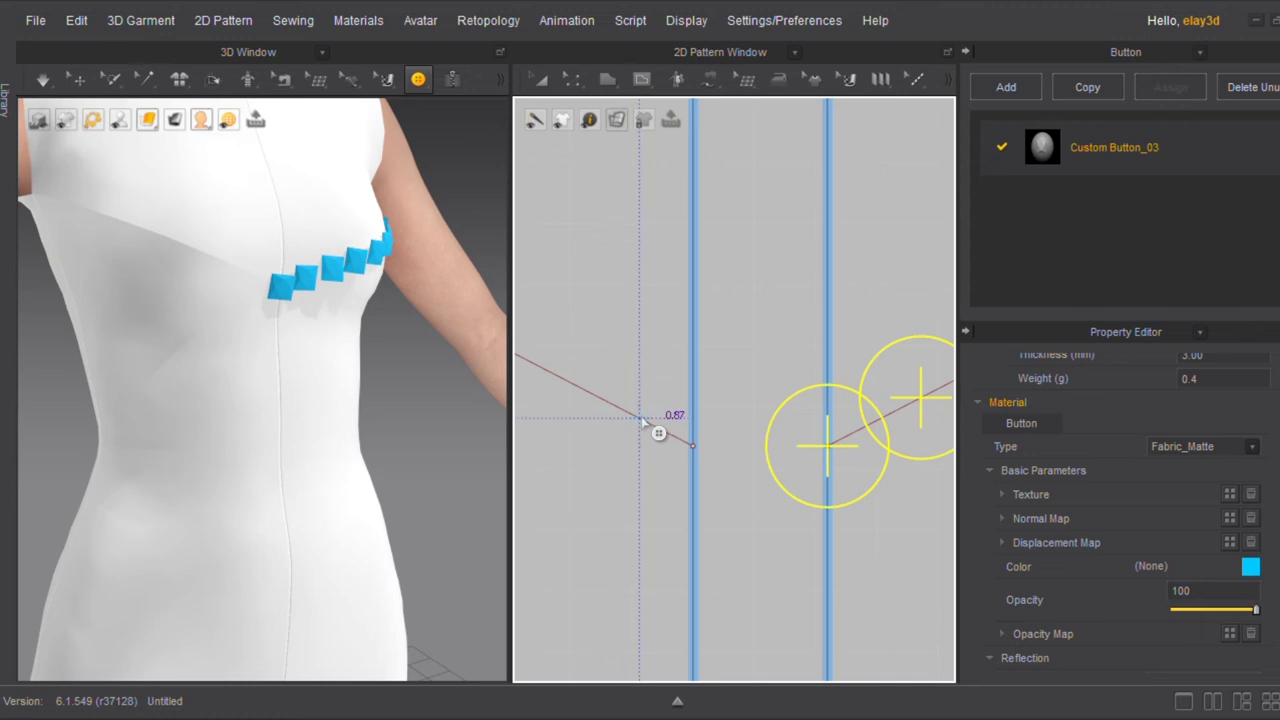
{"action": "right_click_drag", "start_coordinate": [300, 360], "coordinate": [226, 357]}
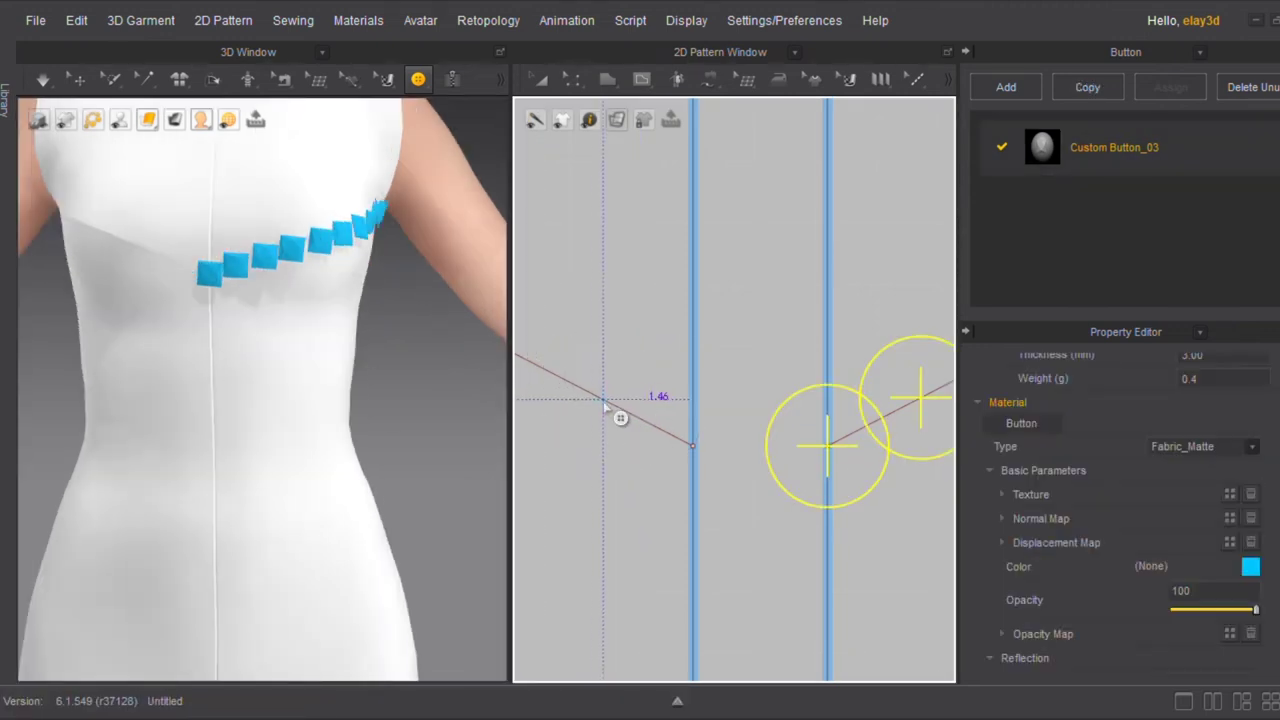
{"action": "scroll", "coordinate": [608, 410], "scroll_direction": "down", "scroll_amount": 3}
{"action": "right_click_drag", "start_coordinate": [607, 406], "coordinate": [758, 476]}
{"action": "scroll", "coordinate": [729, 469], "scroll_direction": "up", "scroll_amount": 2}
{"action": "left_click", "coordinate": [734, 459]}
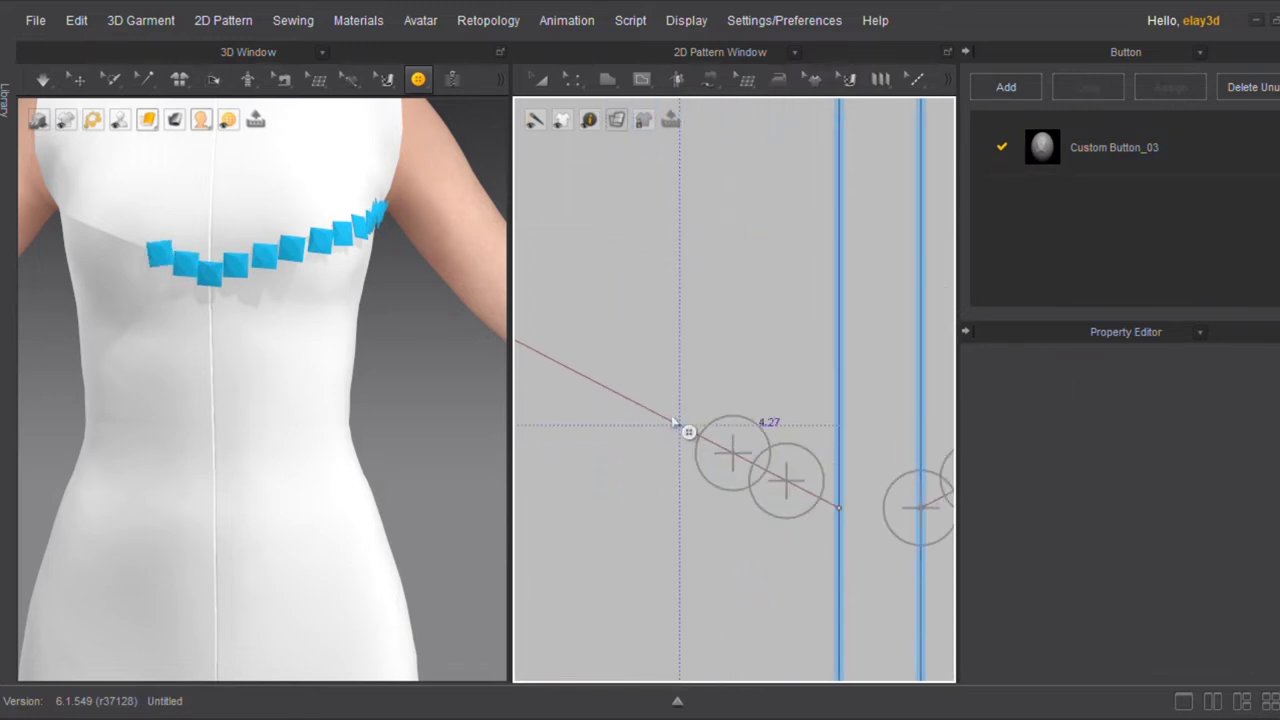
{"action": "left_click", "coordinate": [678, 427]}
{"action": "left_click", "coordinate": [621, 398]}
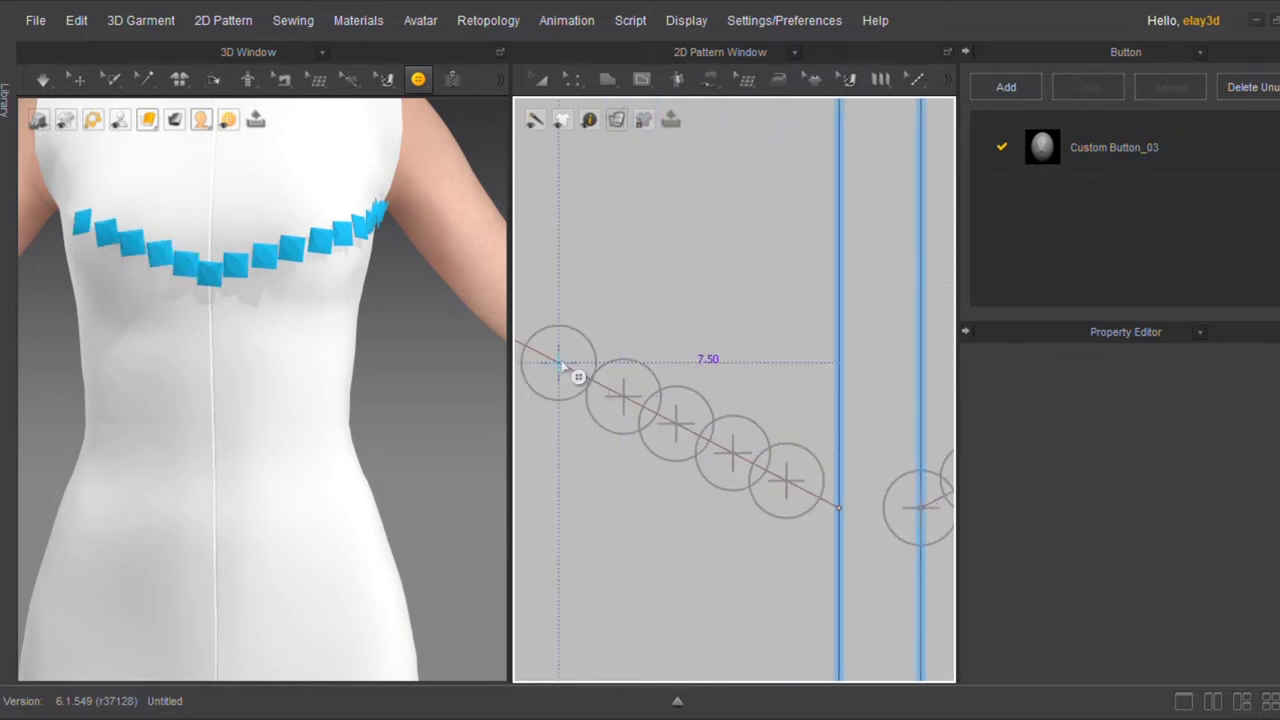
Continue the button row along the right front panel's bust line to the side seam and simulate the dress
{"action": "scroll", "coordinate": [594, 381], "scroll_direction": "down", "scroll_amount": 3}
{"action": "scroll", "coordinate": [620, 380], "scroll_direction": "up", "scroll_amount": 3}
{"action": "left_click", "coordinate": [676, 421]}
{"action": "left_click", "coordinate": [629, 394]}
{"action": "left_click", "coordinate": [585, 373]}
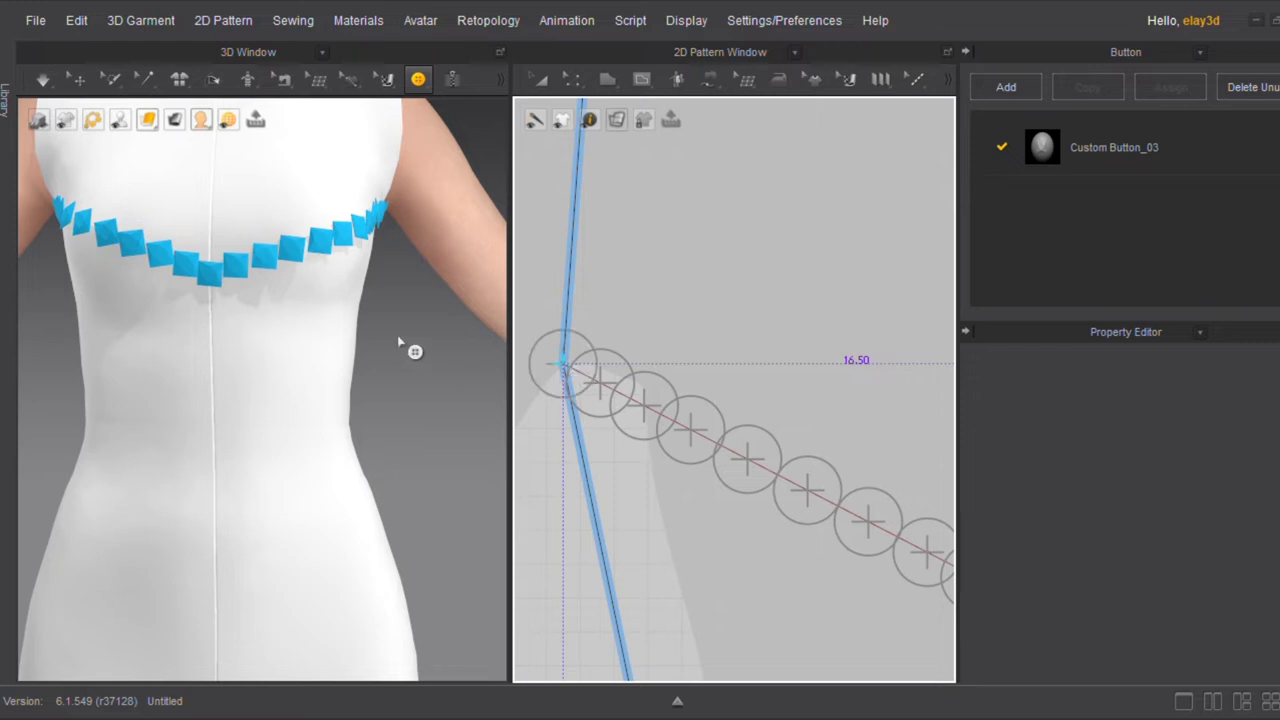
{"action": "key", "text": "q"}
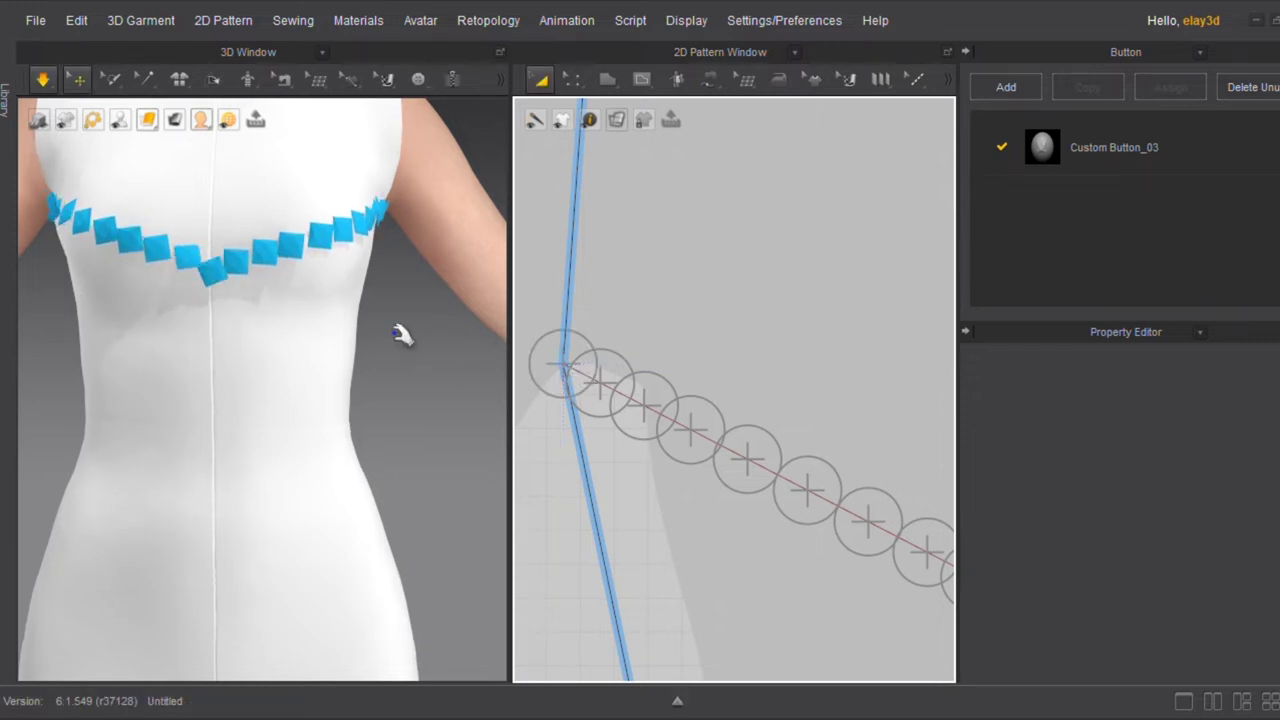
{"action": "right_click_drag", "start_coordinate": [228, 368], "coordinate": [360, 340]}
Remove the extra button at the right side seam and shift its neighbour along the bust line to even the spacing
{"action": "left_click", "coordinate": [418, 79]}
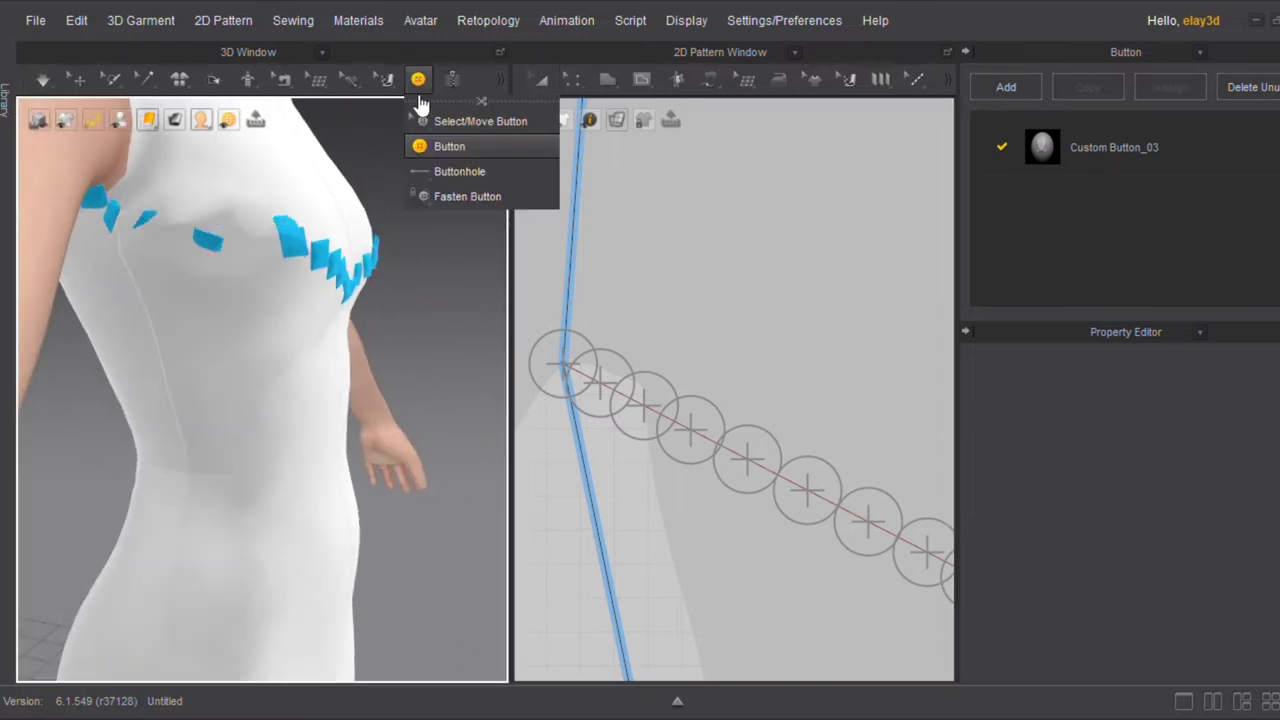
{"action": "left_click", "coordinate": [600, 386]}
{"action": "right_click", "coordinate": [603, 380]}
{"action": "left_click", "coordinate": [666, 475]}
{"action": "right_click", "coordinate": [647, 425]}
{"action": "left_click", "coordinate": [680, 420]}
{"action": "left_click", "coordinate": [700, 452]}
{"action": "left_click", "coordinate": [728, 478]}
{"action": "right_click", "coordinate": [728, 478]}
{"action": "left_click", "coordinate": [772, 477]}
{"action": "right_click", "coordinate": [805, 490]}
{"action": "left_click", "coordinate": [850, 503]}
{"action": "left_click", "coordinate": [566, 364]}
{"action": "right_click", "coordinate": [568, 364]}
{"action": "left_click", "coordinate": [620, 375]}
{"action": "right_click", "coordinate": [696, 428]}
{"action": "left_click", "coordinate": [745, 438]}
{"action": "left_click", "coordinate": [754, 352]}
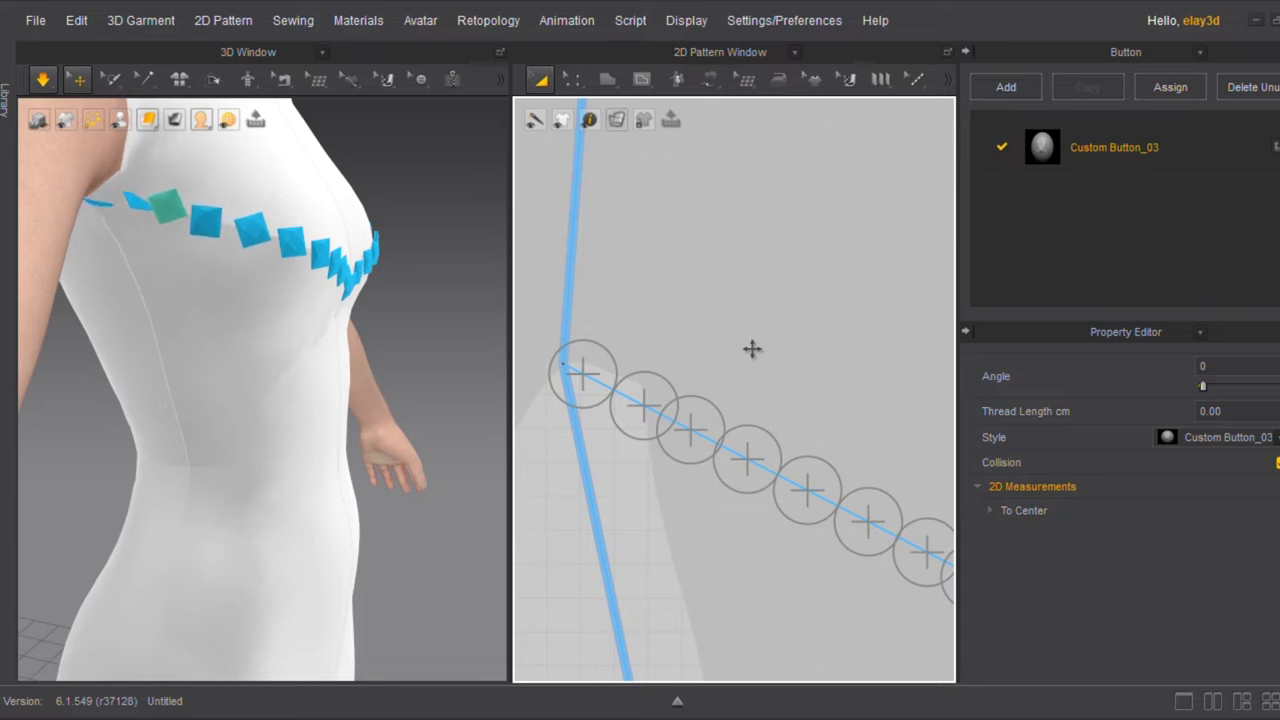
Simulate the dress to settle the respaced bust-line buttons and check the complete row from the front
{"action": "left_click", "coordinate": [690, 428]}
{"action": "key", "text": "z"}
{"action": "left_click", "coordinate": [579, 386]}
{"action": "left_click", "coordinate": [421, 79]}
{"action": "left_click", "coordinate": [462, 91]}
{"action": "left_click", "coordinate": [586, 374]}
{"action": "left_click", "coordinate": [645, 403]}
{"action": "key", "text": "space"}
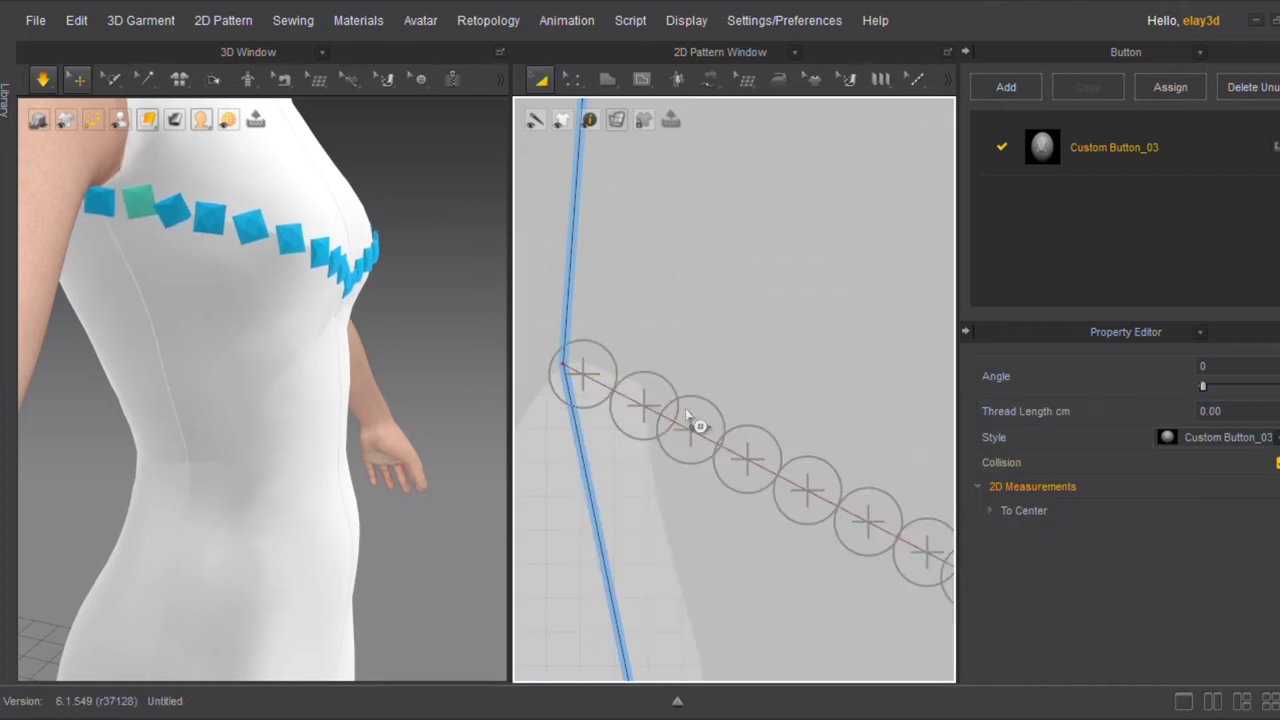
{"action": "key", "text": "2"}
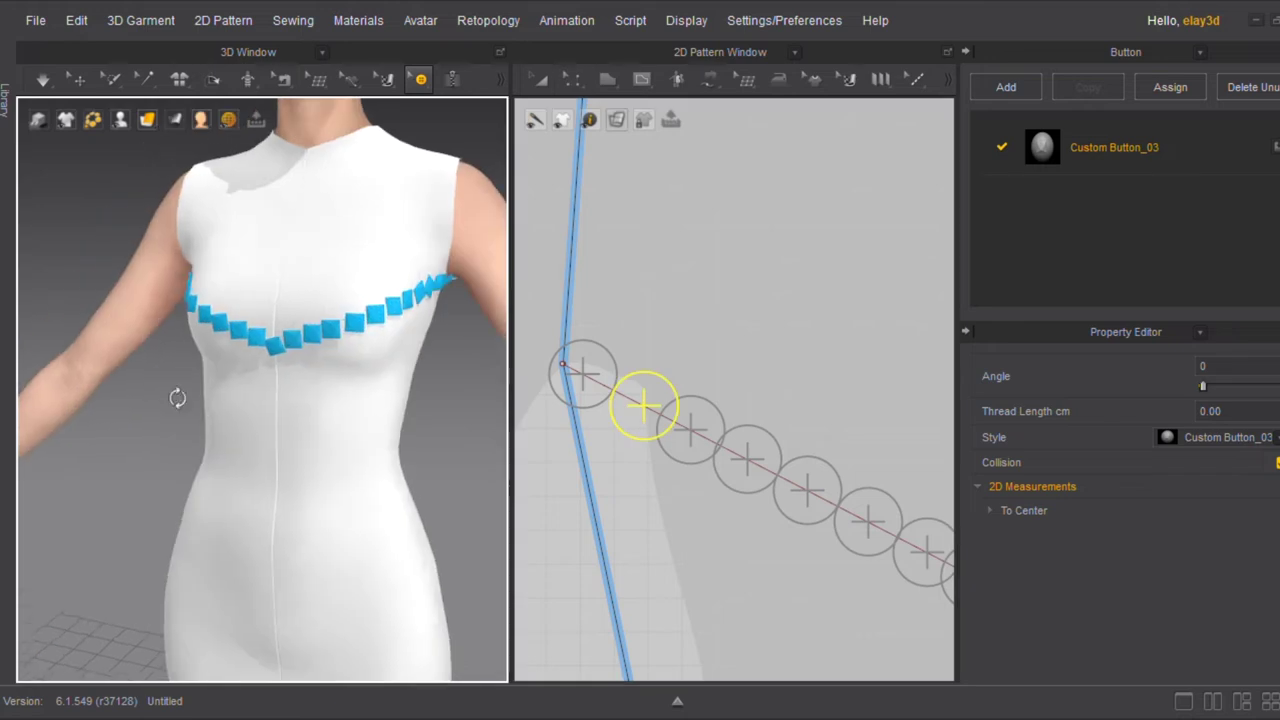
{"action": "scroll", "coordinate": [655, 408], "scroll_direction": "down", "scroll_amount": 5}
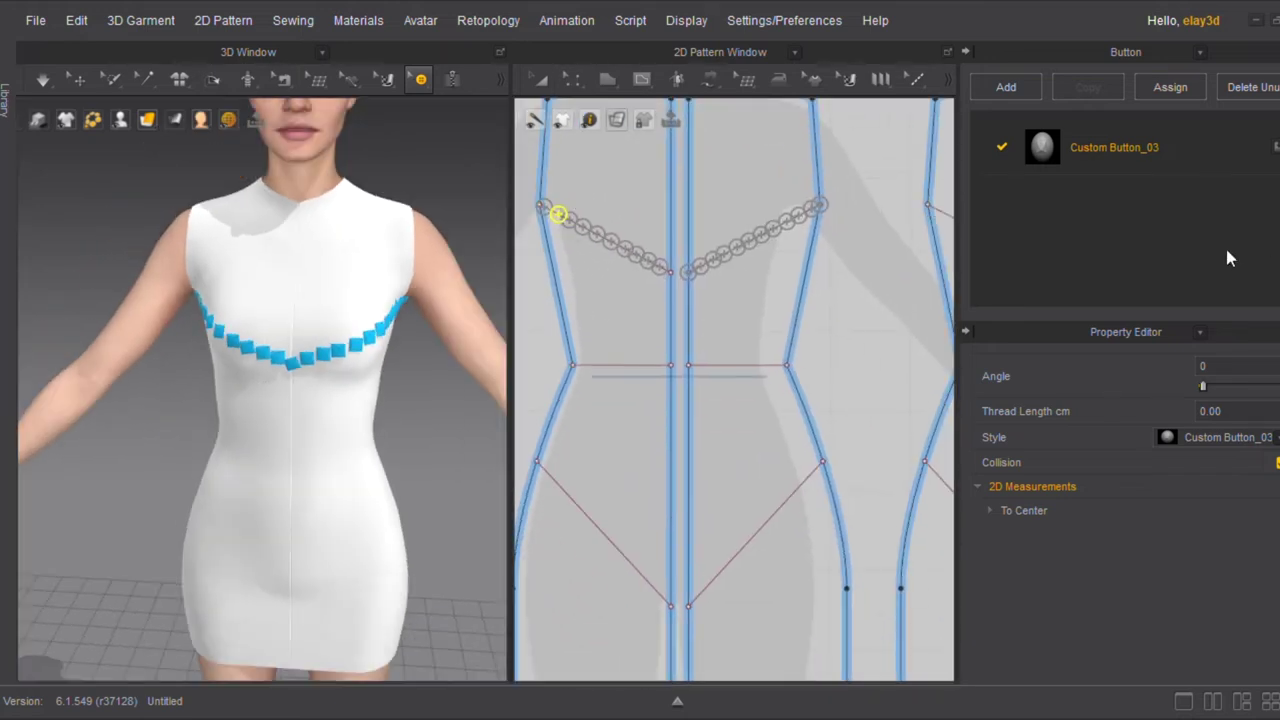
Add a second button style and give it a custom shape using the Jewel_43.jpg image and its matching model
{"action": "double_click", "coordinate": [1093, 205]}
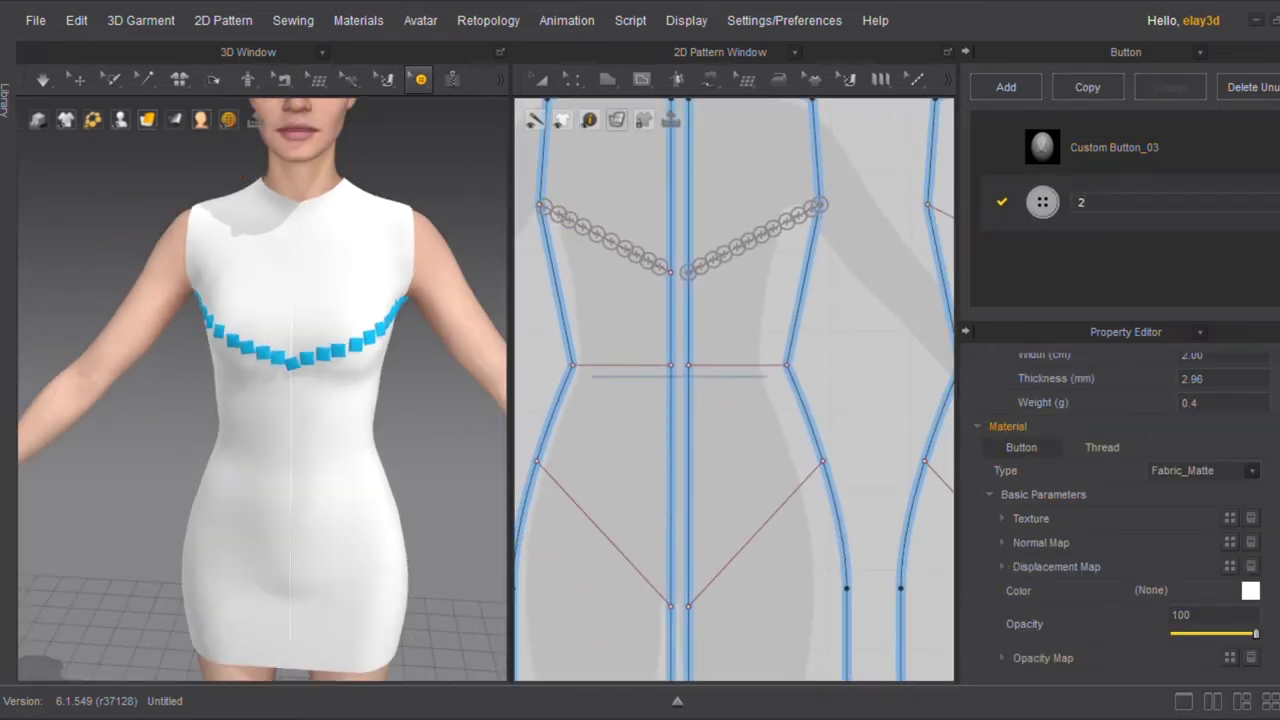
{"action": "scroll", "coordinate": [1230, 460], "scroll_direction": "up", "scroll_amount": 3}
{"action": "left_click", "coordinate": [1260, 455]}
{"action": "left_click", "coordinate": [846, 176]}
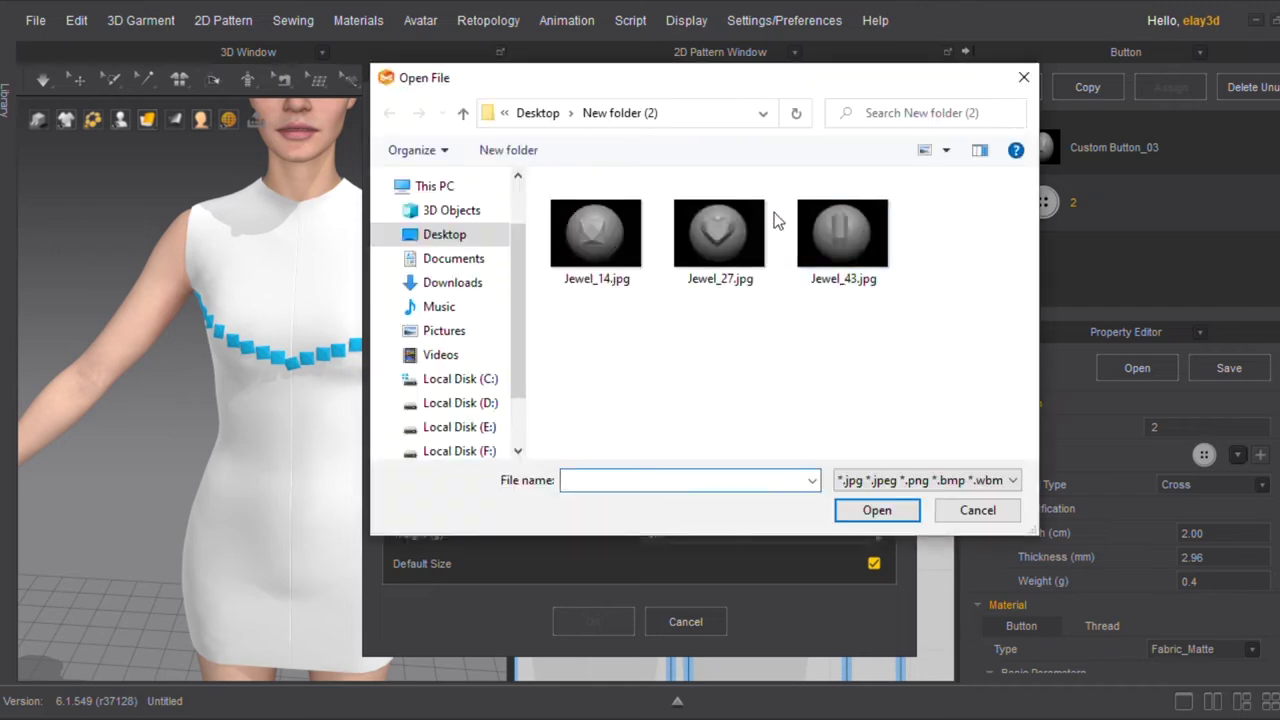
{"action": "double_click", "coordinate": [842, 226]}
{"action": "left_click", "coordinate": [876, 445]}
{"action": "double_click", "coordinate": [846, 223]}
{"action": "left_click", "coordinate": [597, 621]}
Set the new elongated jewel button's material colour to Orange 1
{"action": "left_click", "coordinate": [626, 398]}
{"action": "scroll", "coordinate": [1150, 500], "scroll_direction": "down", "scroll_amount": 3}
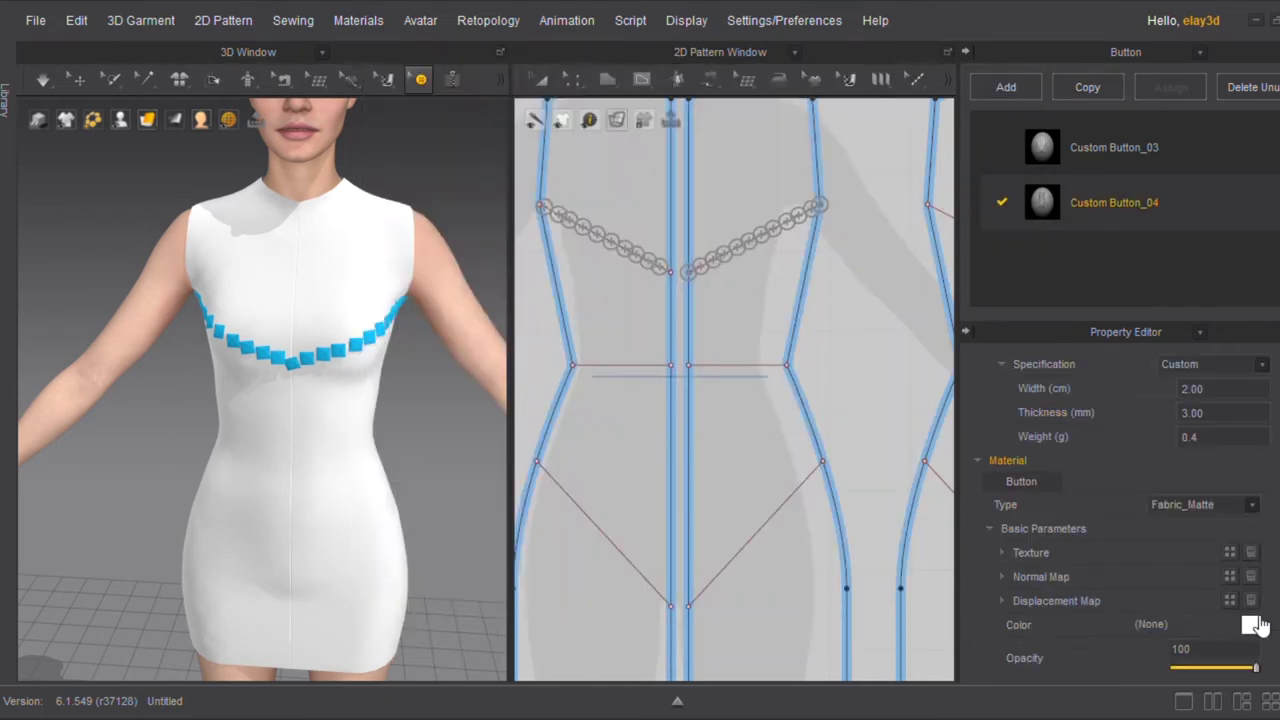
{"action": "left_click", "coordinate": [1250, 624]}
{"action": "left_click", "coordinate": [939, 191]}
{"action": "left_click", "coordinate": [583, 586]}
Place the first orange jewel button on the left front panel, just below the centre end of the blue row
{"action": "mouse_move", "coordinate": [418, 79]}
{"action": "left_mouse_down"}
{"action": "mouse_move", "coordinate": [425, 112]}
{"action": "mouse_move", "coordinate": [460, 143]}
{"action": "left_mouse_up"}
{"action": "scroll", "coordinate": [711, 305], "scroll_direction": "up", "scroll_amount": 5}
{"action": "left_click", "coordinate": [649, 260]}
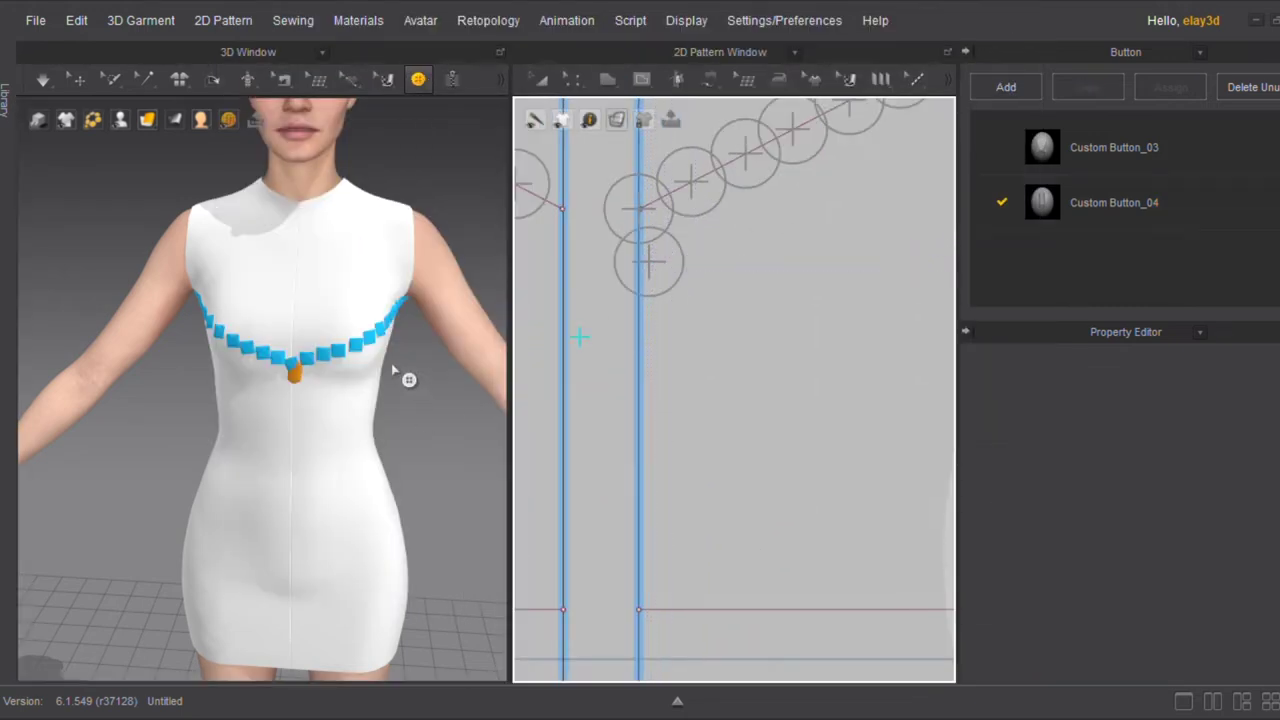
{"action": "scroll", "coordinate": [398, 375], "scroll_direction": "up", "scroll_amount": 5}
{"action": "key", "text": "ctrl+z"}
{"action": "left_click", "coordinate": [659, 308]}
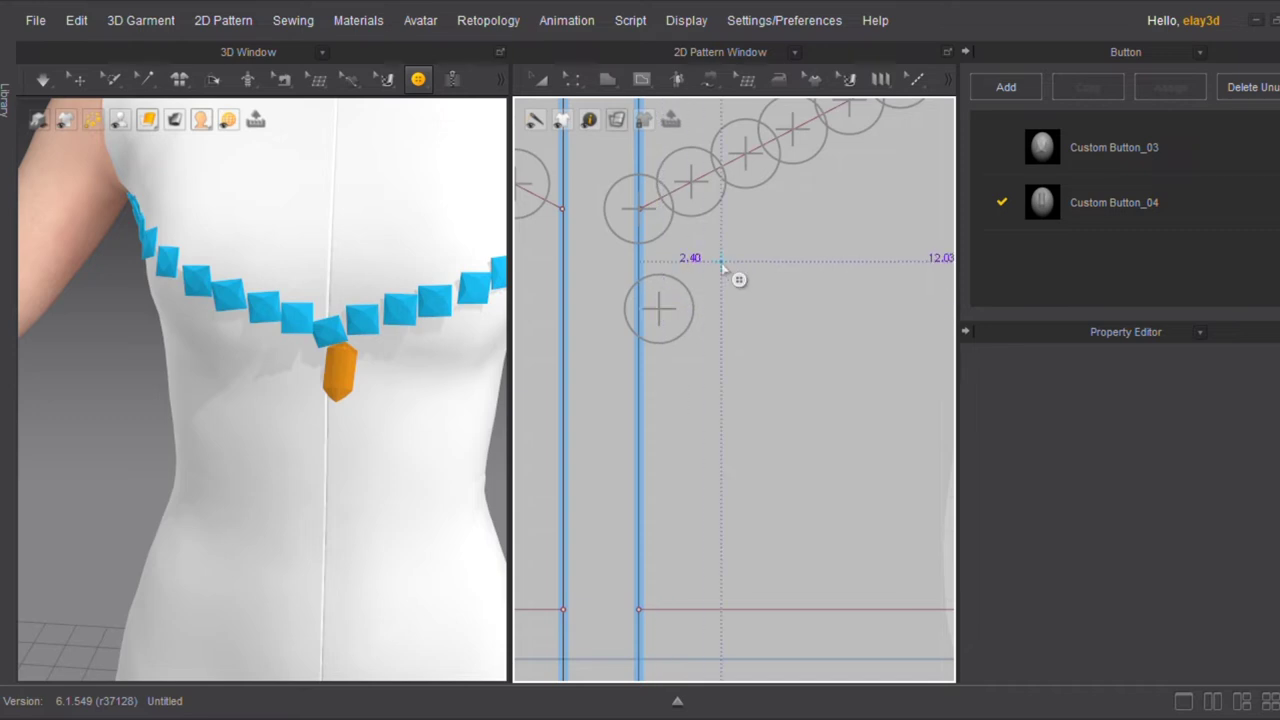
Place a row of orange jewel buttons beneath the blue bust row, from the centre towards the left side seam
{"action": "left_click", "coordinate": [721, 262]}
{"action": "left_click", "coordinate": [795, 226]}
{"action": "left_click", "coordinate": [862, 193]}
{"action": "scroll", "coordinate": [862, 197], "scroll_direction": "down", "scroll_amount": 2}
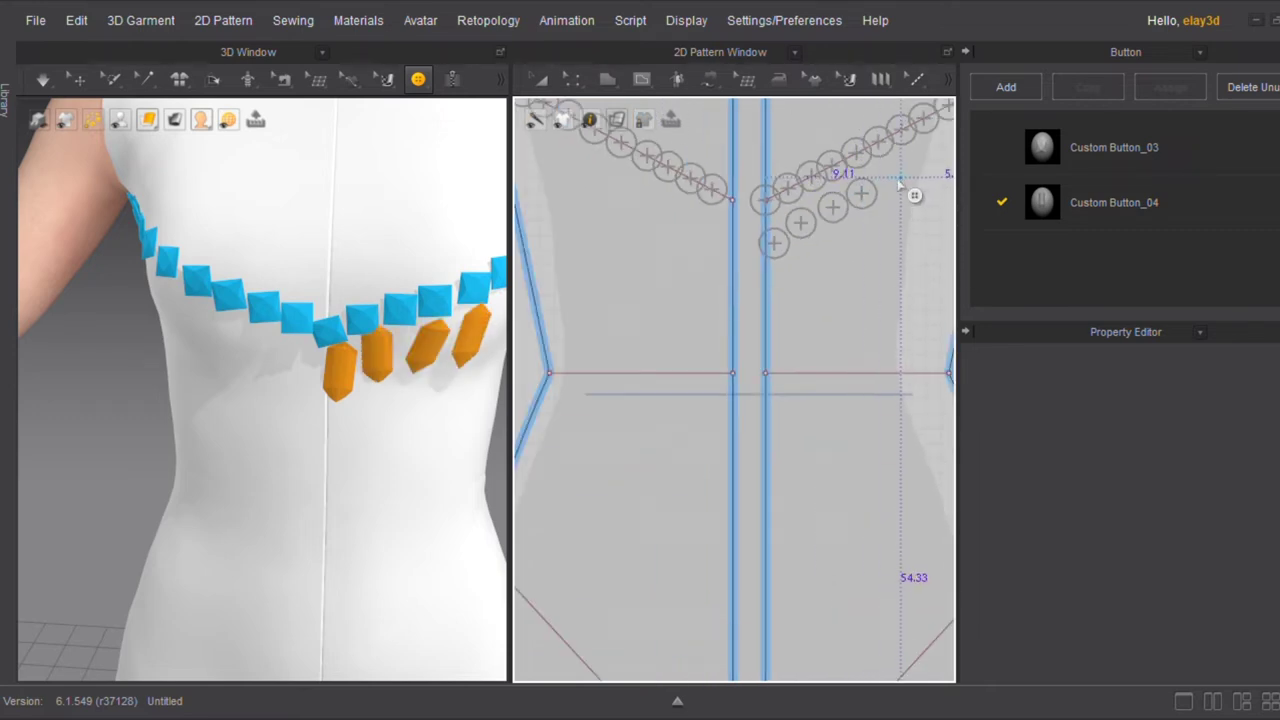
{"action": "right_click_drag", "start_coordinate": [897, 178], "coordinate": [763, 212]}
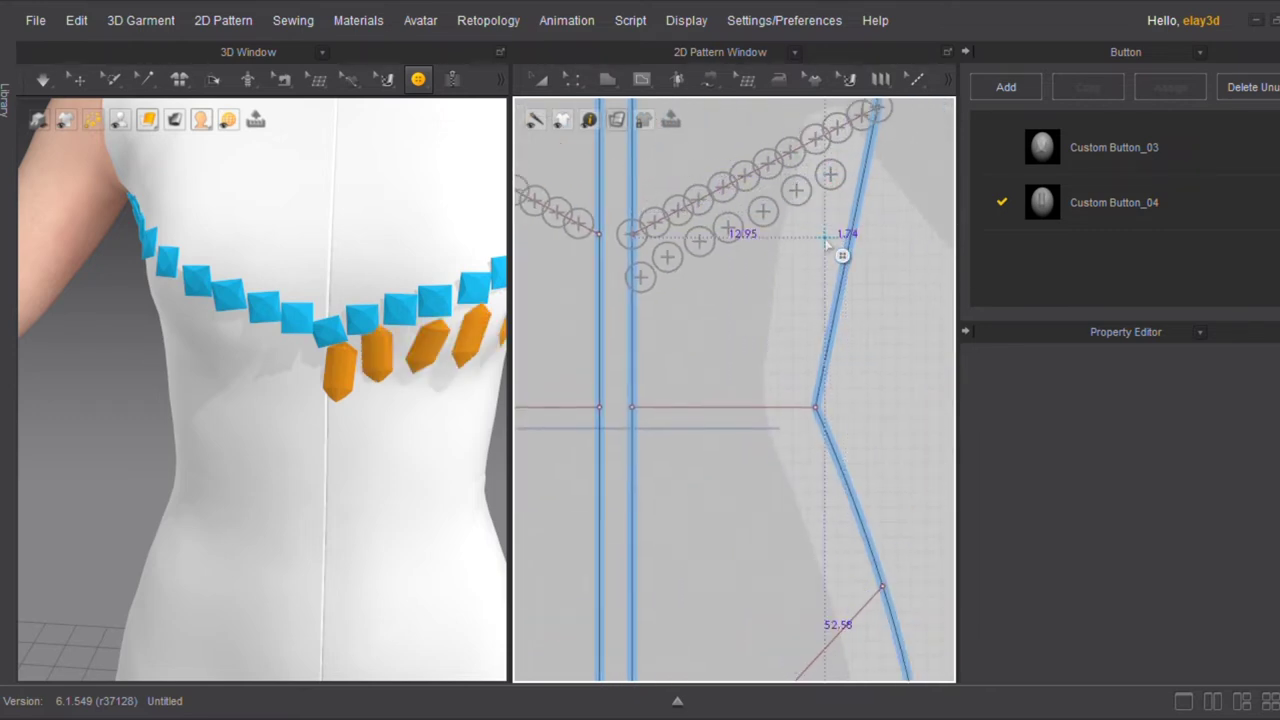
Place a second row of orange jewel buttons beneath the first, working from the left side seam back to the centre
{"action": "left_click", "coordinate": [826, 213]}
{"action": "left_click", "coordinate": [794, 228]}
{"action": "left_click", "coordinate": [755, 243]}
{"action": "left_click", "coordinate": [727, 264]}
{"action": "left_click", "coordinate": [686, 293]}
{"action": "left_click", "coordinate": [659, 301]}
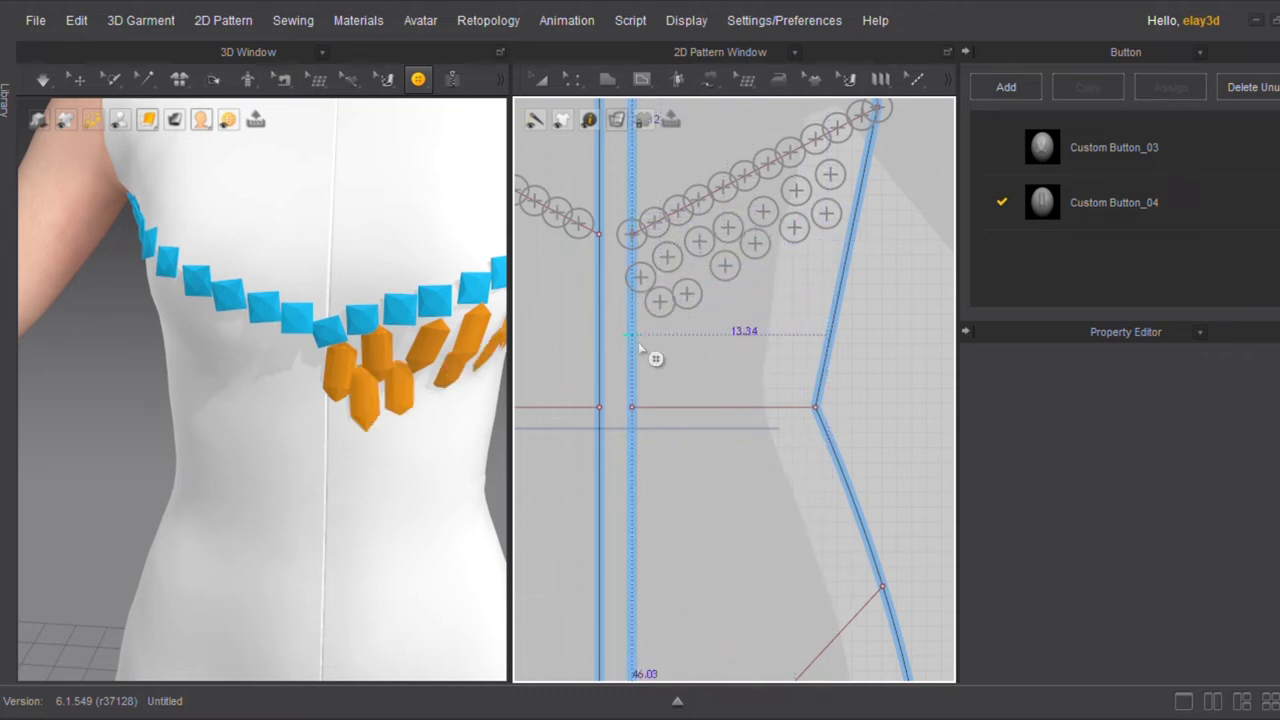
Fill the left front panel below the second row with staggered orange jewel buttons from the centre to the side seam
{"action": "left_click", "coordinate": [644, 347]}
{"action": "left_click", "coordinate": [679, 343]}
{"action": "left_click", "coordinate": [705, 336]}
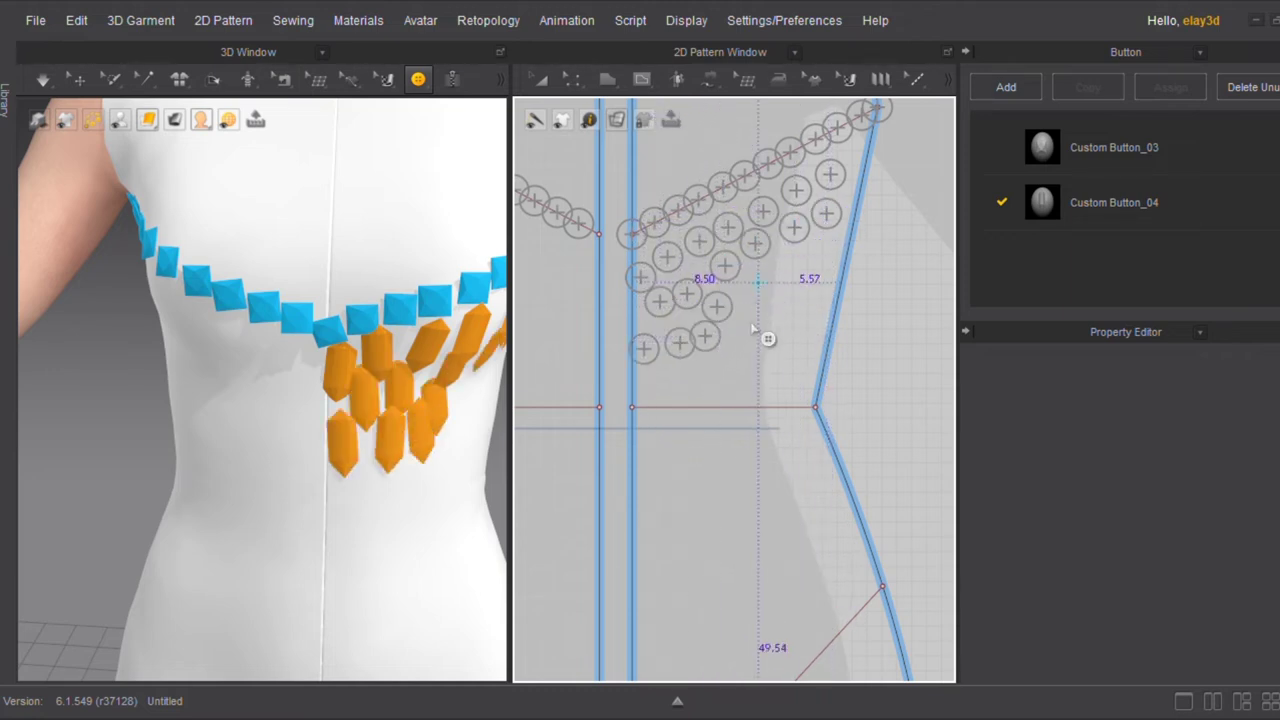
{"action": "left_click", "coordinate": [745, 325]}
{"action": "left_click", "coordinate": [758, 283]}
{"action": "left_click", "coordinate": [816, 293]}
{"action": "left_click", "coordinate": [788, 296]}
{"action": "left_click", "coordinate": [778, 336]}
{"action": "left_click", "coordinate": [814, 342]}
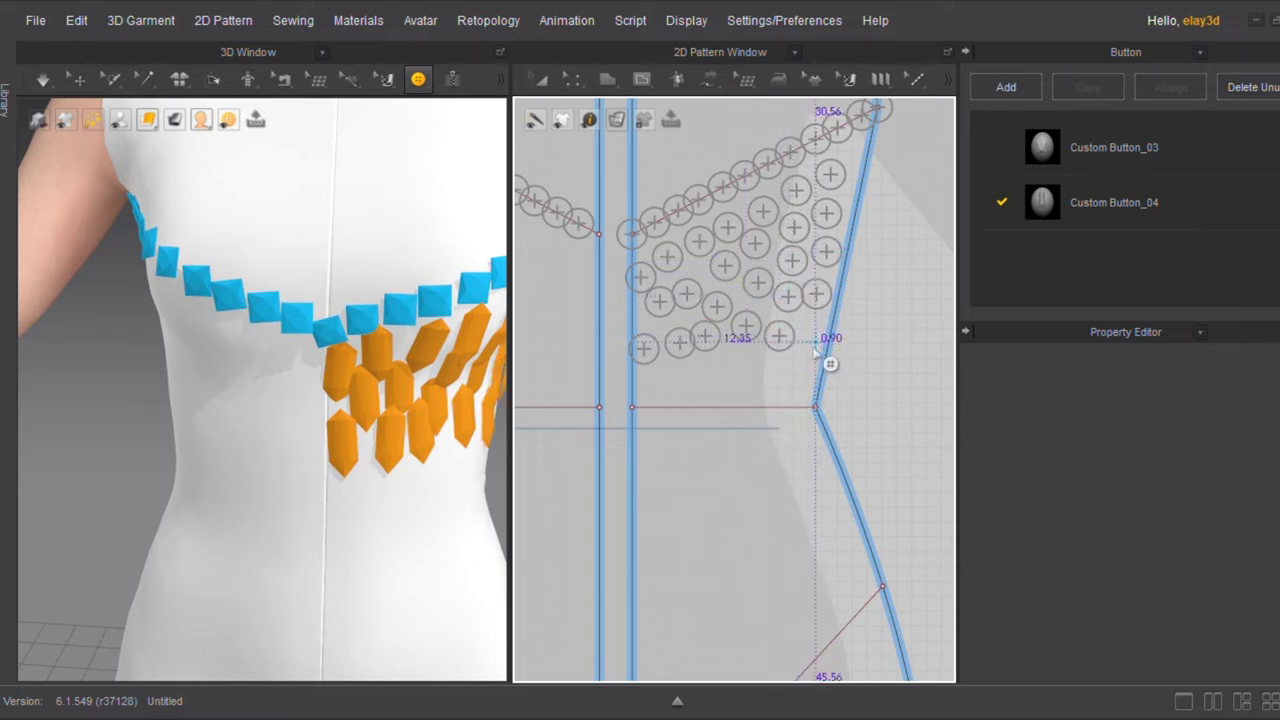
Fill the gaps just above the left panel's waist line with orange jewel buttons, undoing the two misplaced ones
{"action": "left_click", "coordinate": [717, 365]}
{"action": "left_click", "coordinate": [741, 387]}
{"action": "left_click", "coordinate": [699, 394]}
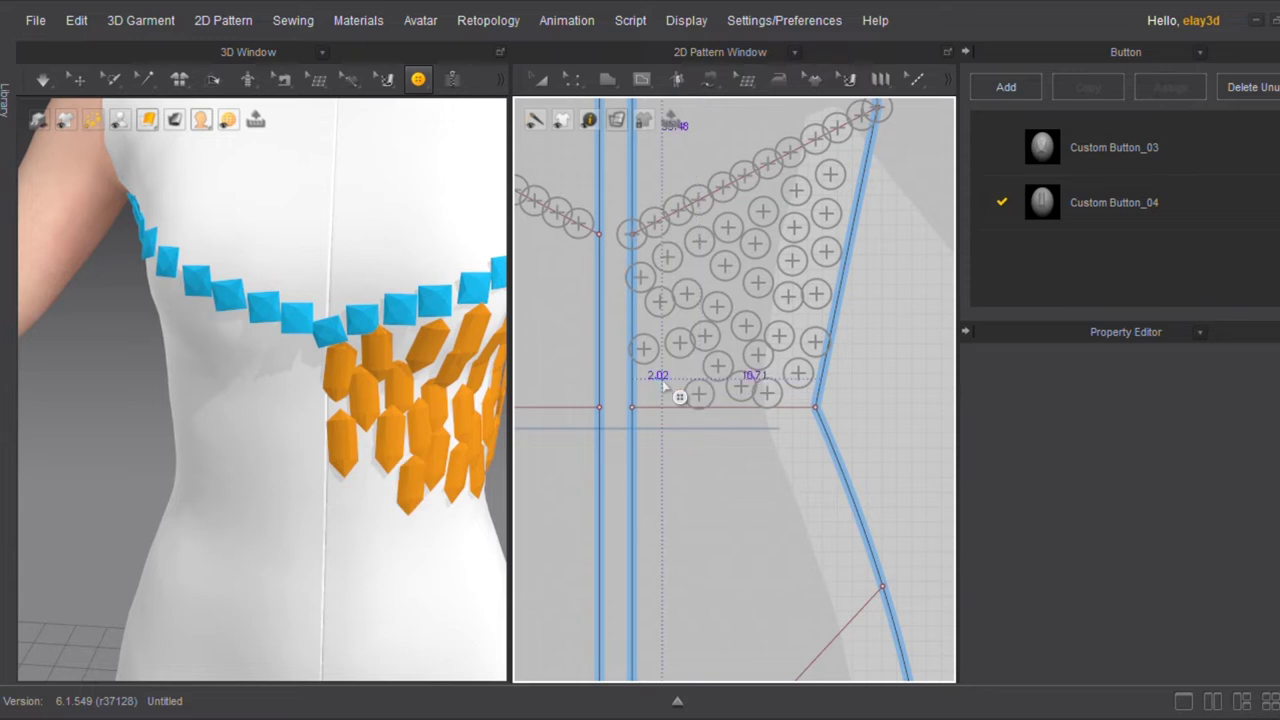
{"action": "key", "text": "ctrl+z"}
{"action": "key", "text": "ctrl+z"}
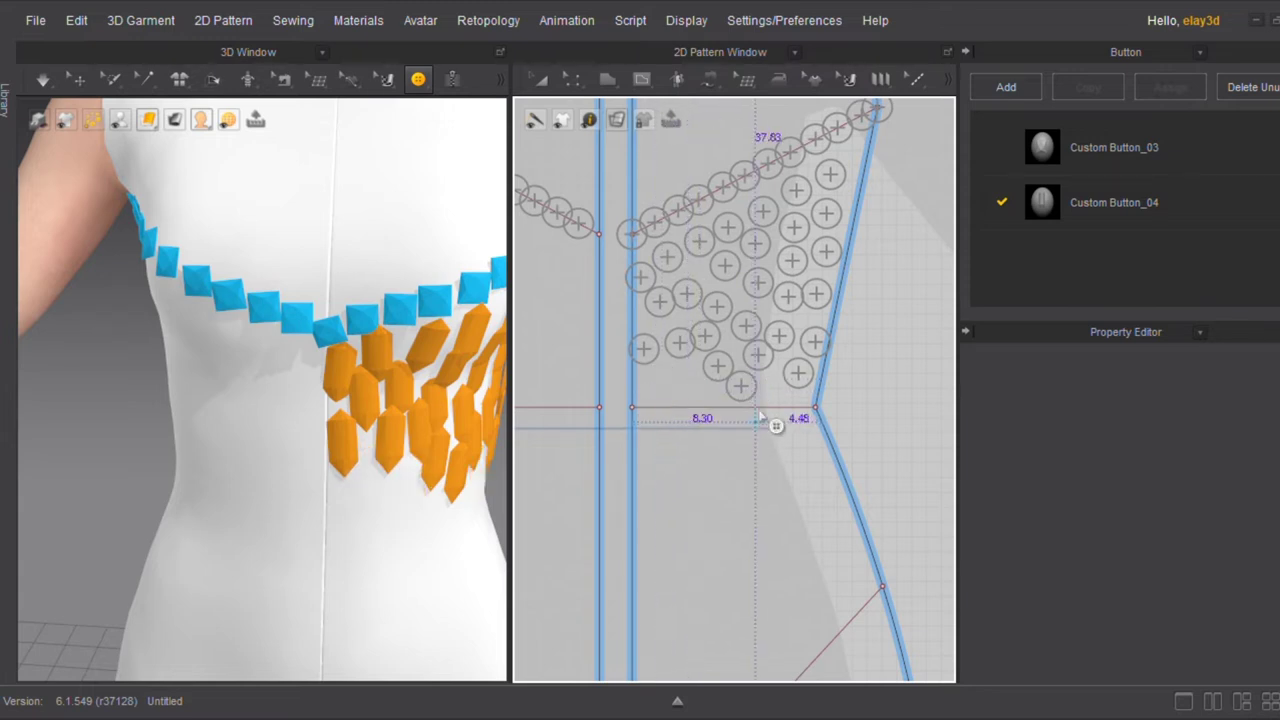
{"action": "left_click", "coordinate": [665, 377]}
Place a row of Custom Button_03 along the left panel's waist line to the side seam, about 1.8 cm apart
{"action": "left_click", "coordinate": [1105, 147]}
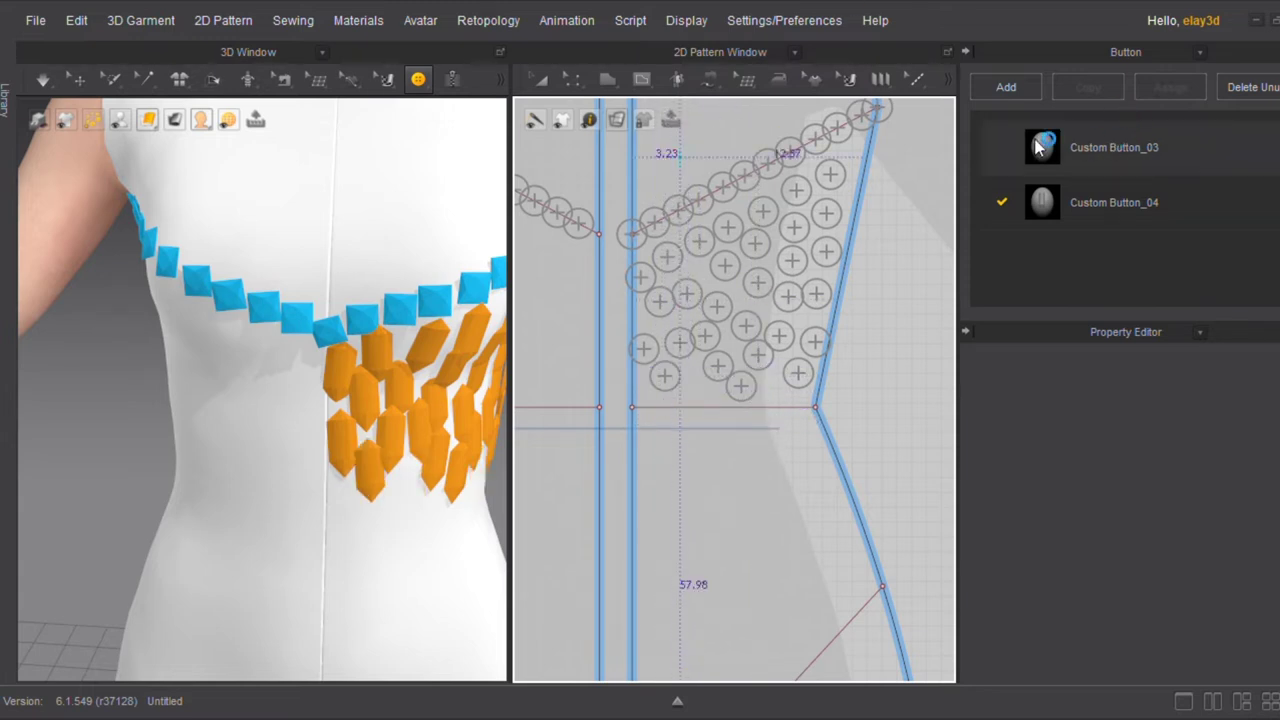
{"action": "left_click", "coordinate": [657, 411]}
{"action": "left_click", "coordinate": [686, 406]}
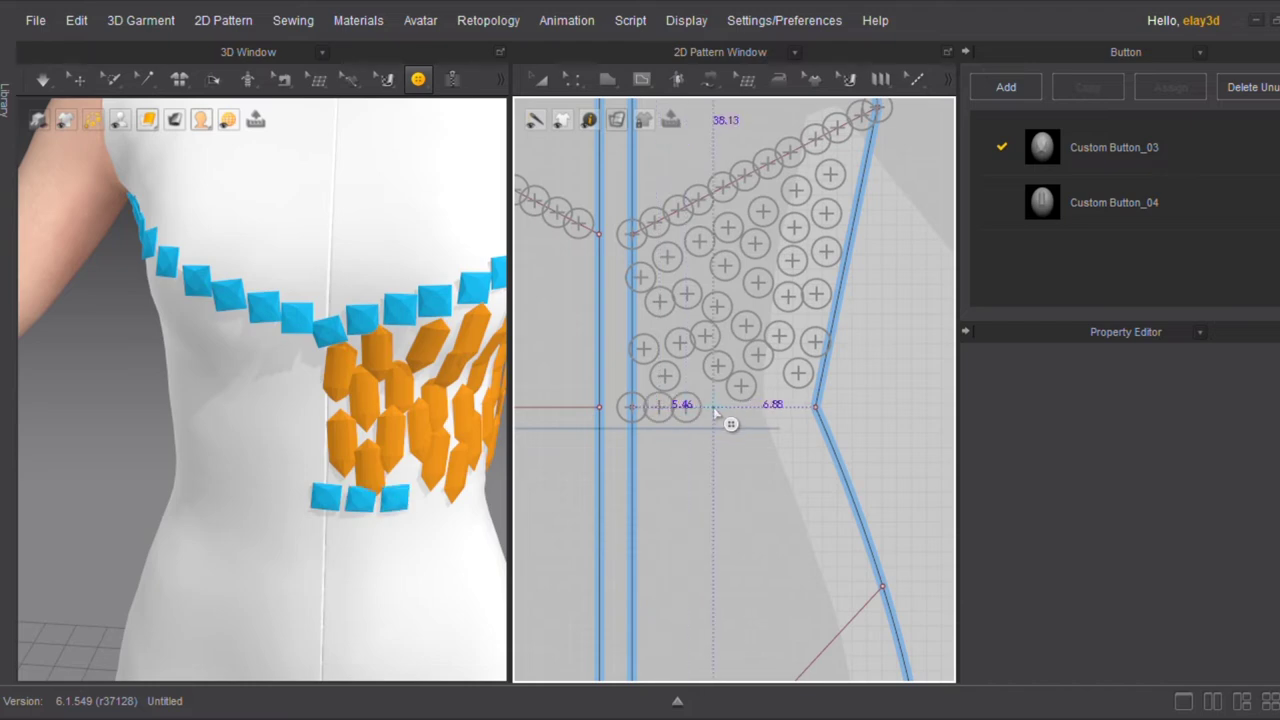
{"action": "left_click", "coordinate": [713, 406]}
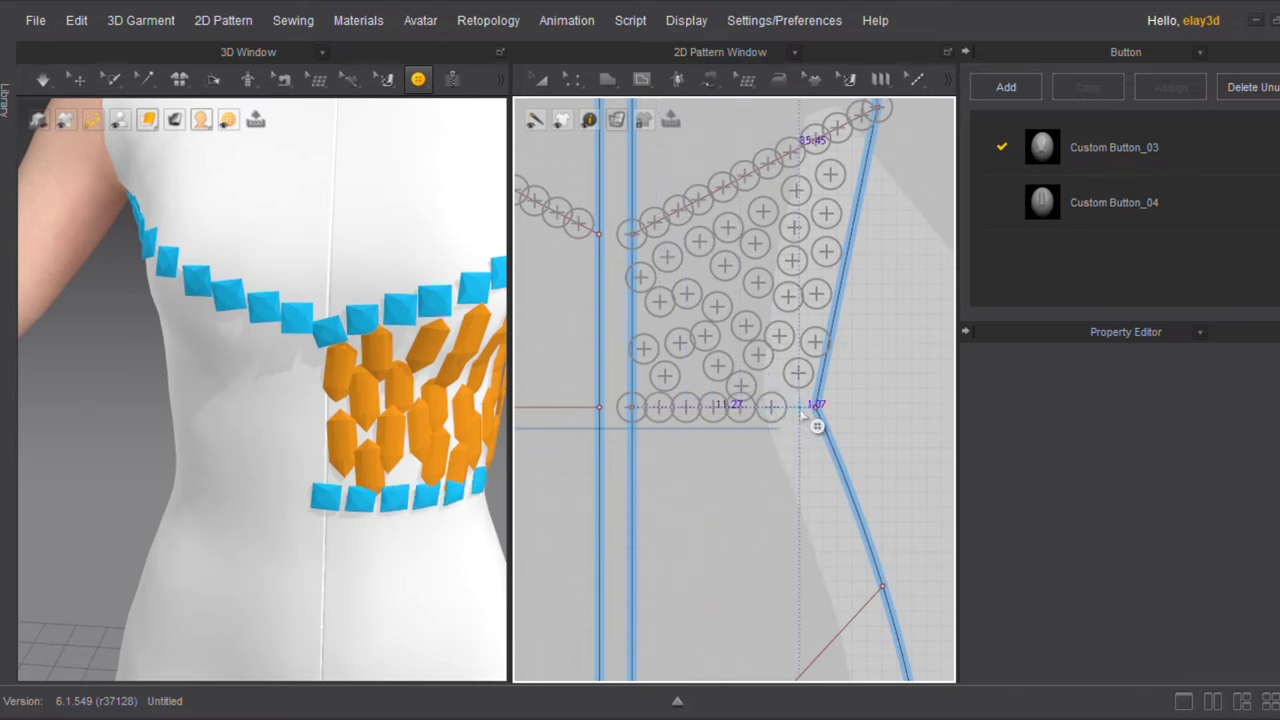
{"action": "scroll", "coordinate": [603, 443], "scroll_direction": "down", "scroll_amount": 3}
{"action": "scroll", "coordinate": [391, 486], "scroll_direction": "down", "scroll_amount": 2}
{"action": "right_click_drag", "start_coordinate": [391, 486], "coordinate": [333, 458]}
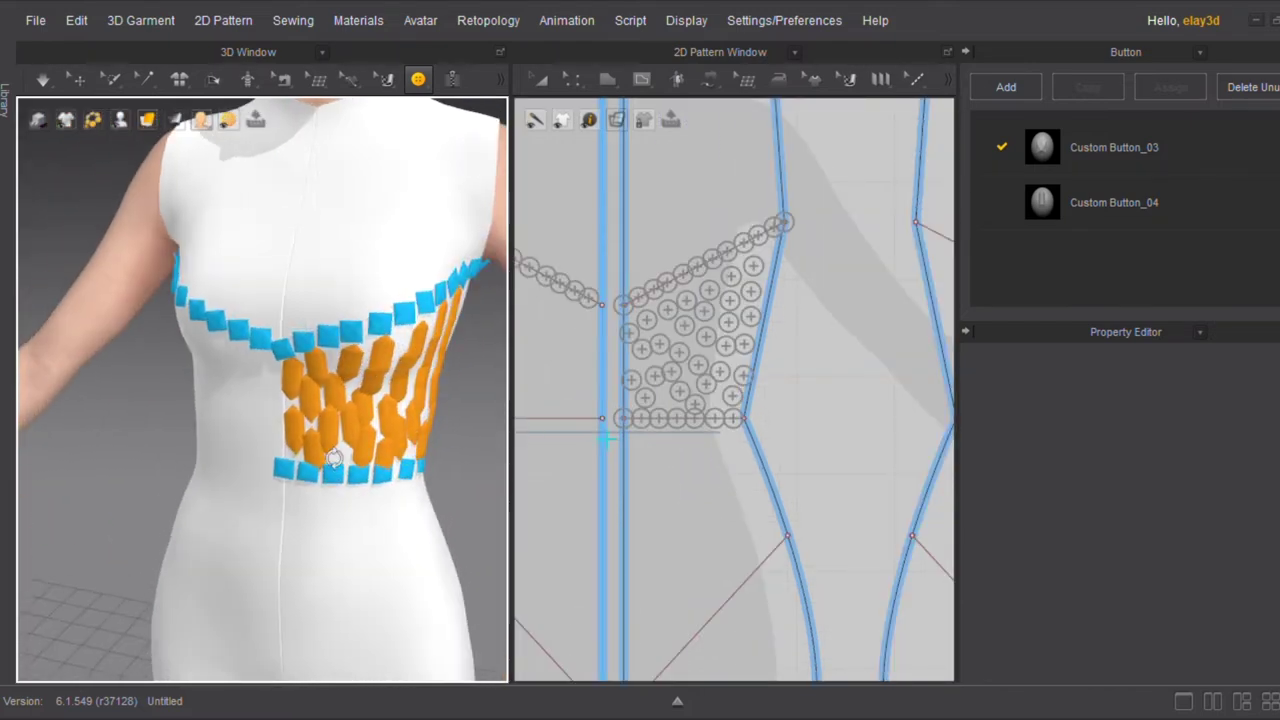
Add a third button style and reduce the dress fabric's opacity until the garment is fully transparent
{"action": "left_click", "coordinate": [1006, 87]}
{"action": "left_click", "coordinate": [1127, 52]}
{"action": "left_click", "coordinate": [1111, 165]}
{"action": "scroll", "coordinate": [1200, 520], "scroll_direction": "down", "scroll_amount": 5}
{"action": "left_click_drag", "start_coordinate": [1251, 409], "coordinate": [1140, 424]}
{"action": "right_click_drag", "start_coordinate": [128, 448], "coordinate": [160, 445]}
{"action": "left_click", "coordinate": [1127, 52]}
{"action": "left_click", "coordinate": [1132, 192]}
{"action": "scroll", "coordinate": [829, 348], "scroll_direction": "down", "scroll_amount": 3}
{"action": "scroll", "coordinate": [1268, 455], "scroll_direction": "up", "scroll_amount": 3}
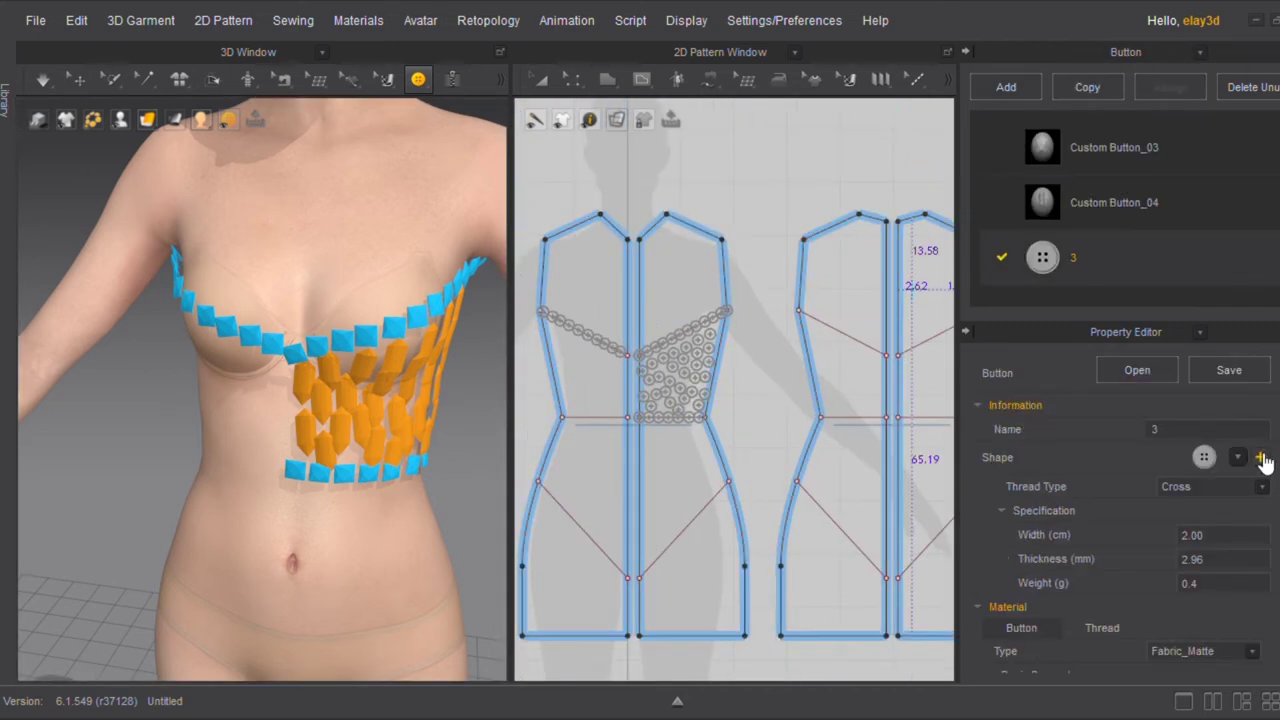
Replace the third button style's default shape with a custom jewel shape loaded from an image and model file
{"action": "left_click", "coordinate": [1260, 457]}
{"action": "left_click", "coordinate": [849, 181]}
{"action": "double_click", "coordinate": [588, 232]}
{"action": "left_click", "coordinate": [876, 443]}
{"action": "double_click", "coordinate": [709, 225]}
{"action": "key", "text": "Return"}
Place six Custom Button_04 jewels in two staggered columns beside the centre edge of the right front panel
{"action": "left_click", "coordinate": [1100, 203]}
{"action": "scroll", "coordinate": [660, 380], "scroll_direction": "up", "scroll_amount": 5}
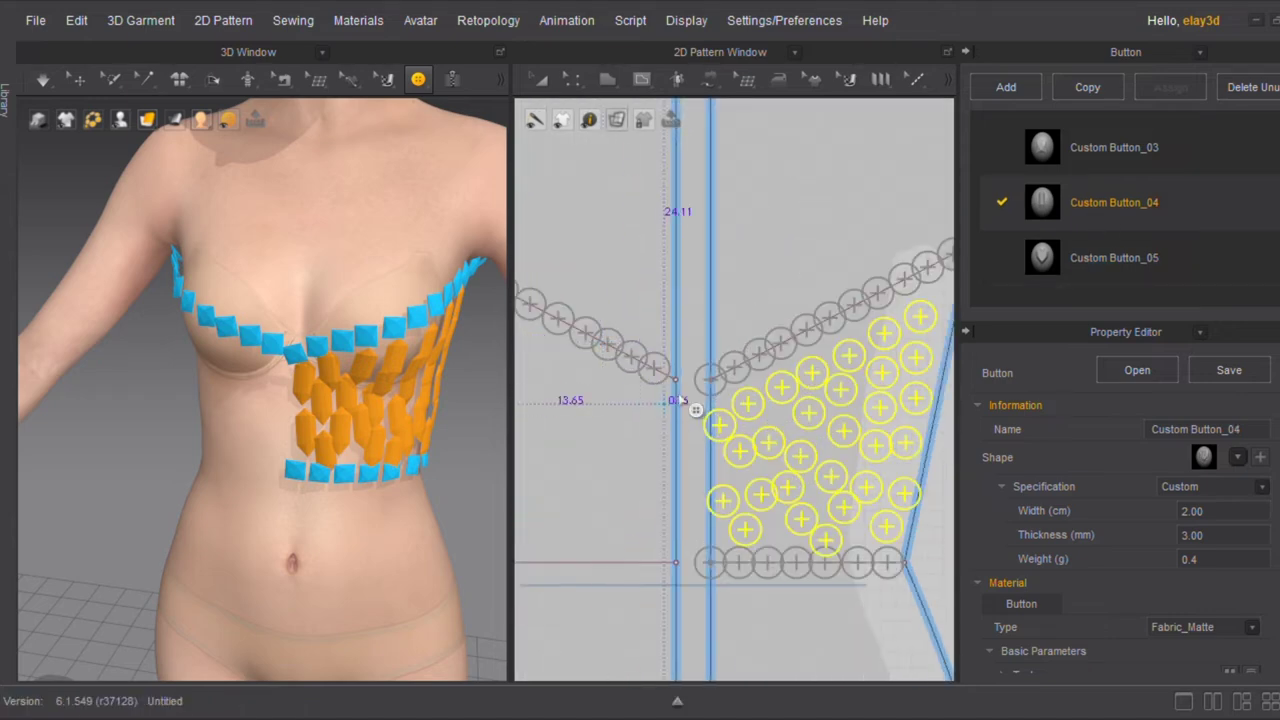
{"action": "left_click", "coordinate": [664, 414]}
{"action": "left_click", "coordinate": [664, 481]}
{"action": "left_click", "coordinate": [664, 535]}
{"action": "left_click", "coordinate": [624, 390]}
{"action": "left_click", "coordinate": [636, 436]}
{"action": "left_click", "coordinate": [626, 498]}
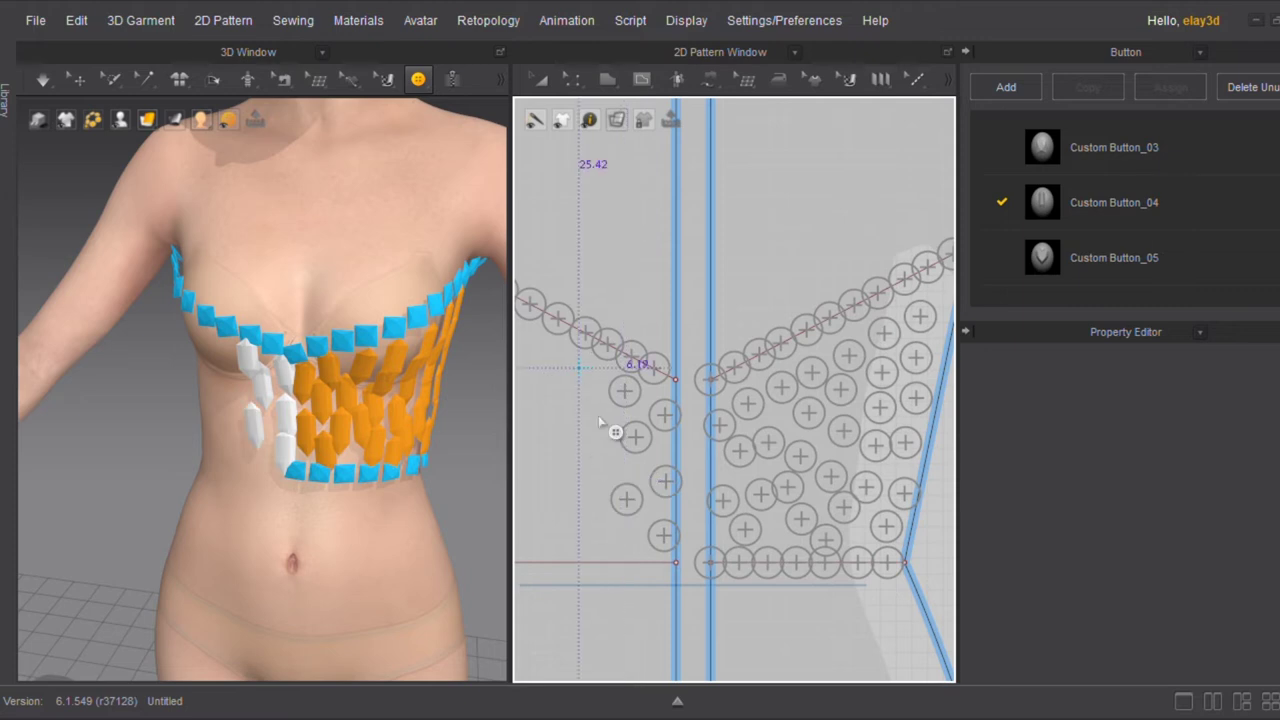
Add more Custom Button_04 jewels on the right front panel, spreading outward between the bust and waist lines
{"action": "left_click", "coordinate": [578, 368]}
{"action": "left_click", "coordinate": [601, 420]}
{"action": "left_click", "coordinate": [631, 530]}
{"action": "left_click", "coordinate": [601, 436]}
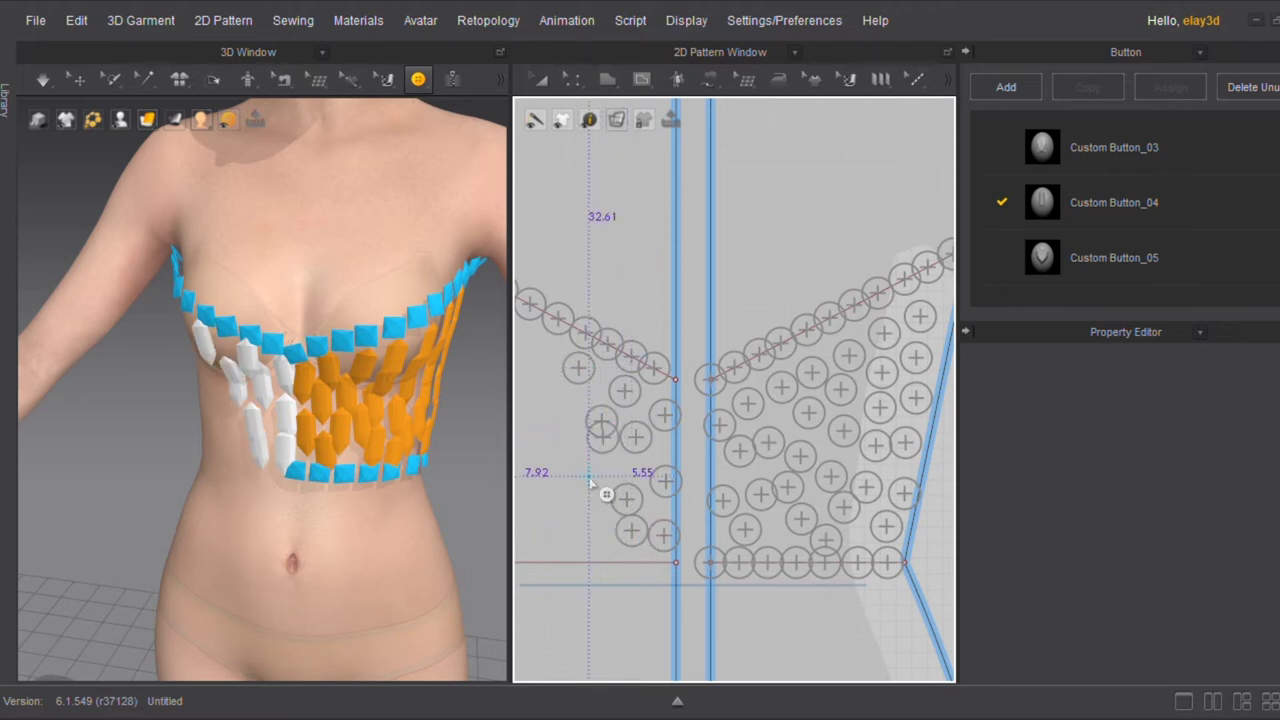
{"action": "left_click", "coordinate": [597, 469]}
{"action": "left_click", "coordinate": [593, 531]}
{"action": "left_click", "coordinate": [1114, 202]}
{"action": "scroll", "coordinate": [1245, 650], "scroll_direction": "down", "scroll_amount": 3}
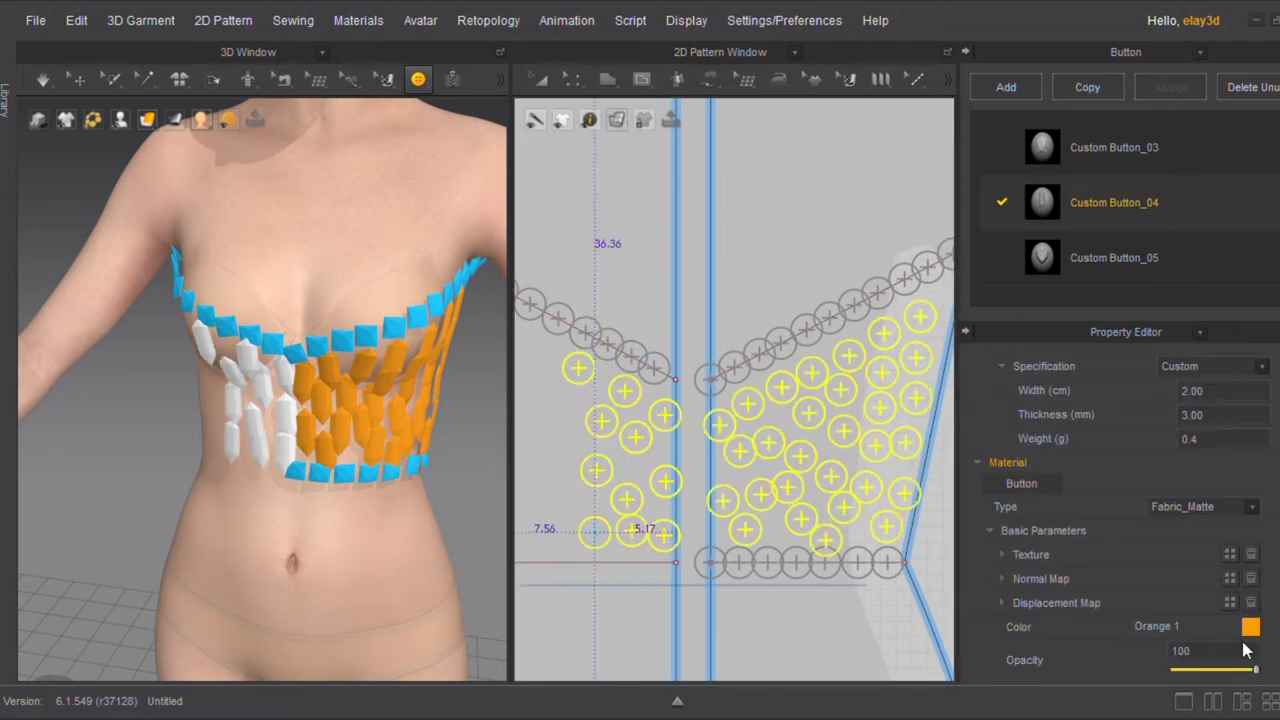
{"action": "left_click", "coordinate": [1250, 627]}
{"action": "left_click", "coordinate": [674, 586]}
Place further Custom Button_04 jewels beneath the right panel's bust row and in the gaps towards the side seam
{"action": "right_click_drag", "start_coordinate": [206, 500], "coordinate": [300, 390]}
{"action": "scroll", "coordinate": [583, 473], "scroll_direction": "down", "scroll_amount": 2}
{"action": "scroll", "coordinate": [583, 473], "scroll_direction": "up", "scroll_amount": 3}
{"action": "left_click", "coordinate": [617, 424]}
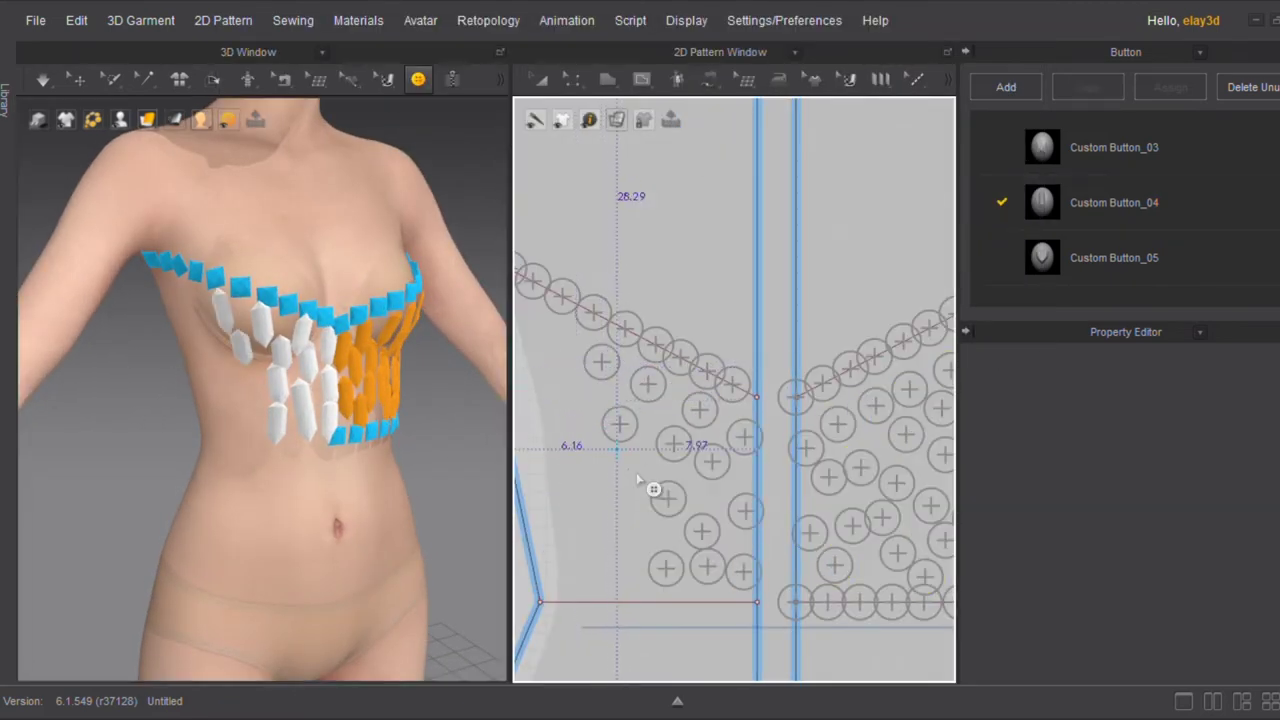
{"action": "left_click", "coordinate": [636, 470]}
{"action": "left_click", "coordinate": [655, 419]}
{"action": "left_click", "coordinate": [561, 332]}
{"action": "left_click", "coordinate": [582, 403]}
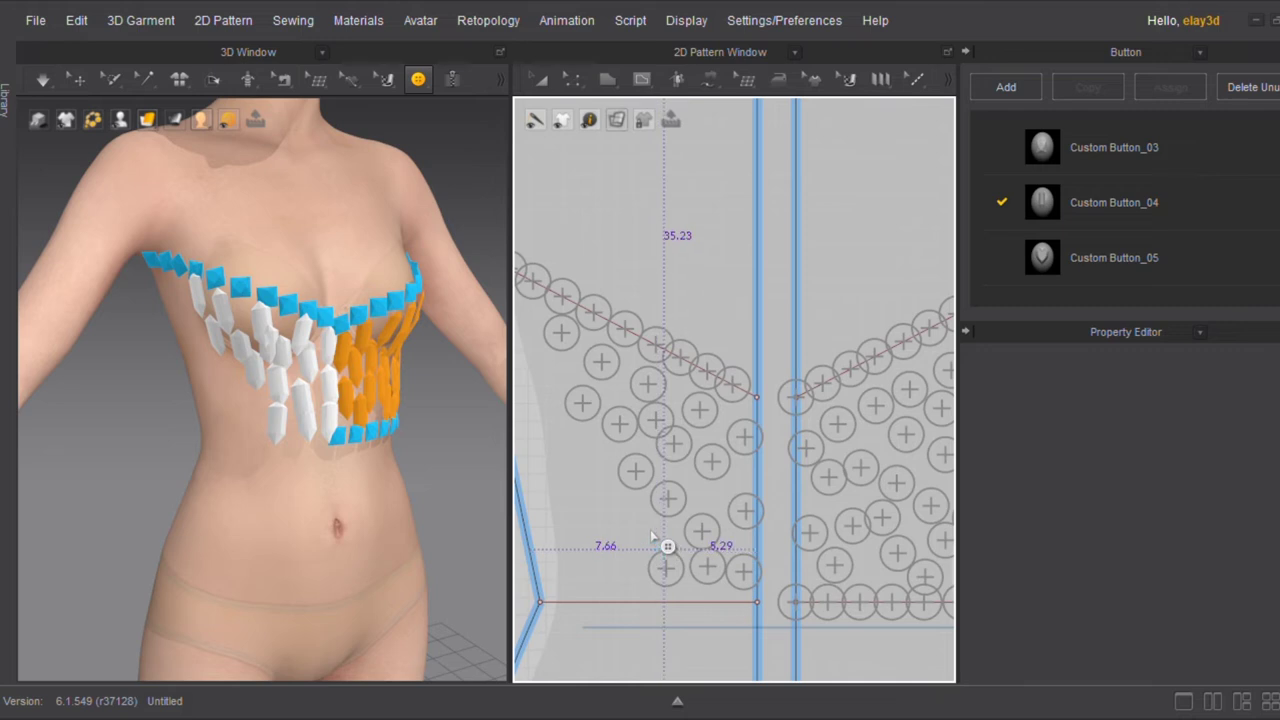
Fill the lower outer corner of the right front panel above the waist line with Custom Button_04 jewels
{"action": "left_click", "coordinate": [553, 574]}
{"action": "left_click", "coordinate": [597, 574]}
{"action": "left_click", "coordinate": [583, 531]}
{"action": "left_click", "coordinate": [544, 505]}
Place staggered Custom Button_04 jewels up along the right side seam to the end of the bust row
{"action": "right_click_drag", "start_coordinate": [549, 452], "coordinate": [618, 470]}
{"action": "left_click", "coordinate": [618, 454]}
{"action": "left_click", "coordinate": [580, 421]}
{"action": "left_click", "coordinate": [609, 391]}
{"action": "left_click", "coordinate": [573, 361]}
{"action": "left_click", "coordinate": [586, 330]}
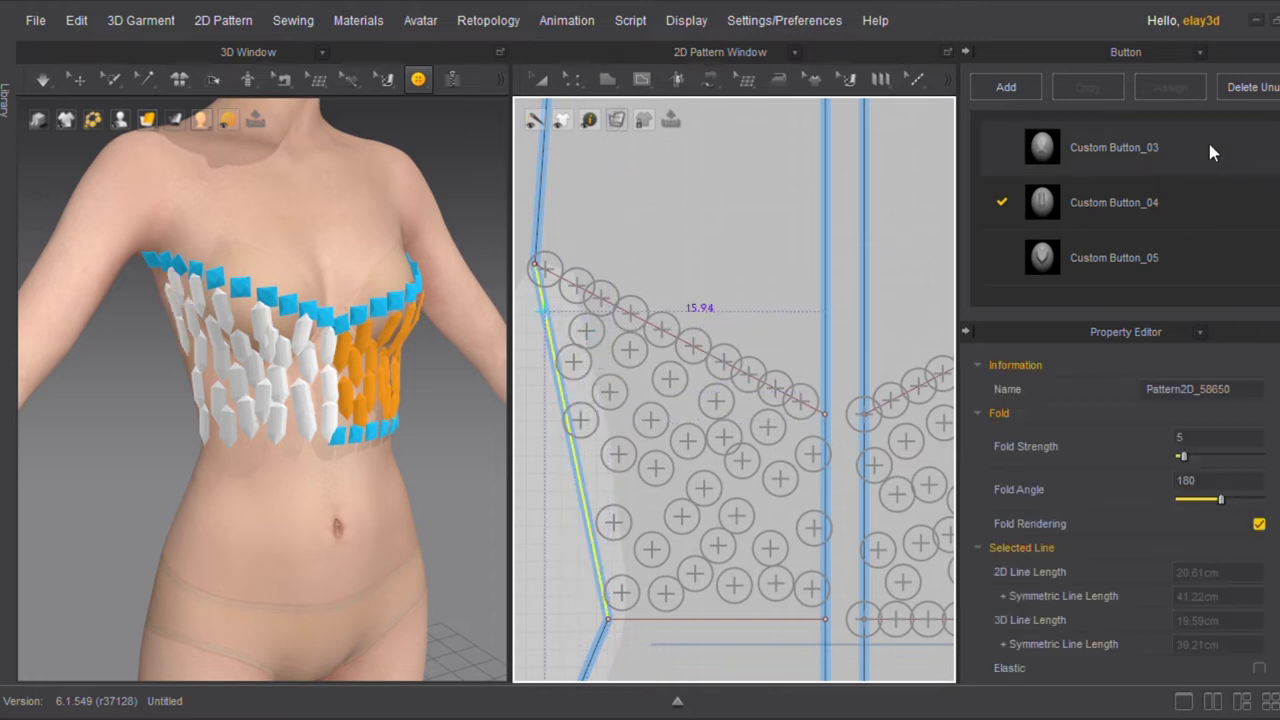
Place a row of Custom Button_03 jewels along the right front panel's waist line
{"action": "left_click", "coordinate": [1235, 152]}
{"action": "key", "text": "Escape"}
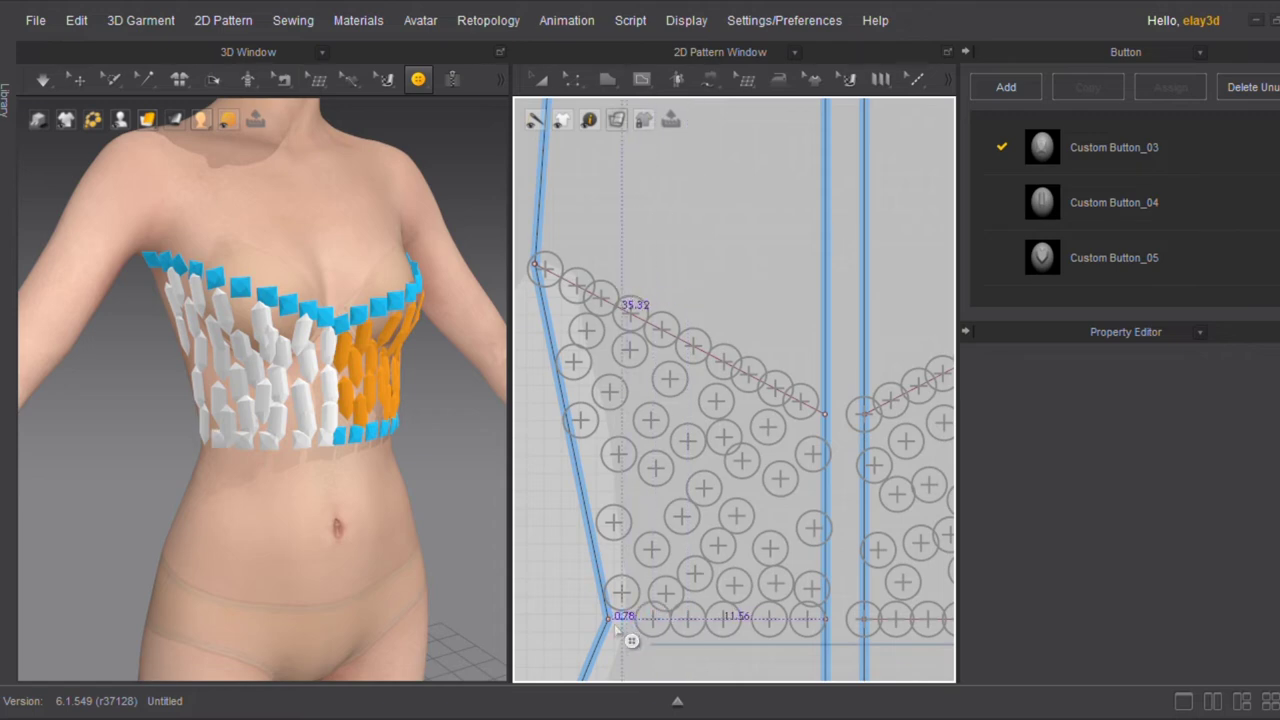
{"action": "key", "text": "2"}
{"action": "scroll", "coordinate": [735, 400], "scroll_direction": "down", "scroll_amount": 3}
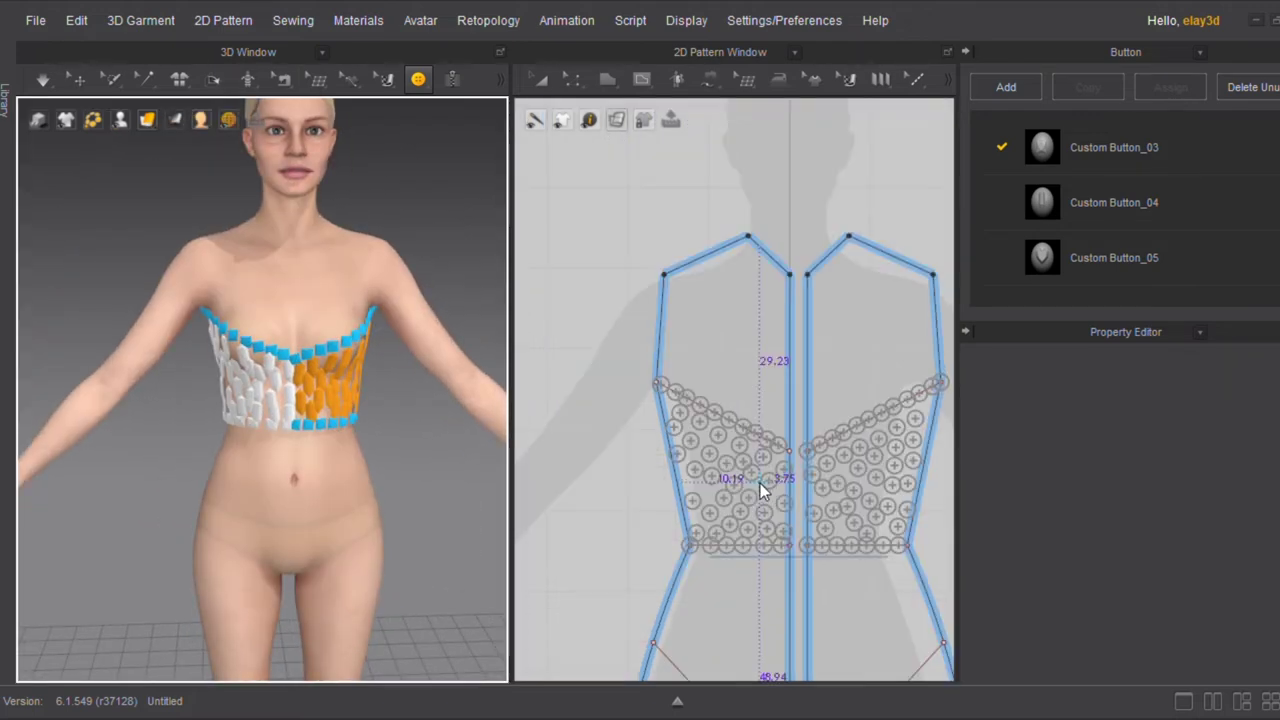
Change the material color of Custom Button_03 to Red 4
{"action": "left_click", "coordinate": [1175, 147]}
{"action": "left_click", "coordinate": [1200, 507]}
{"action": "left_click", "coordinate": [1185, 520]}
{"action": "left_click", "coordinate": [1250, 626]}
{"action": "left_click", "coordinate": [875, 147]}
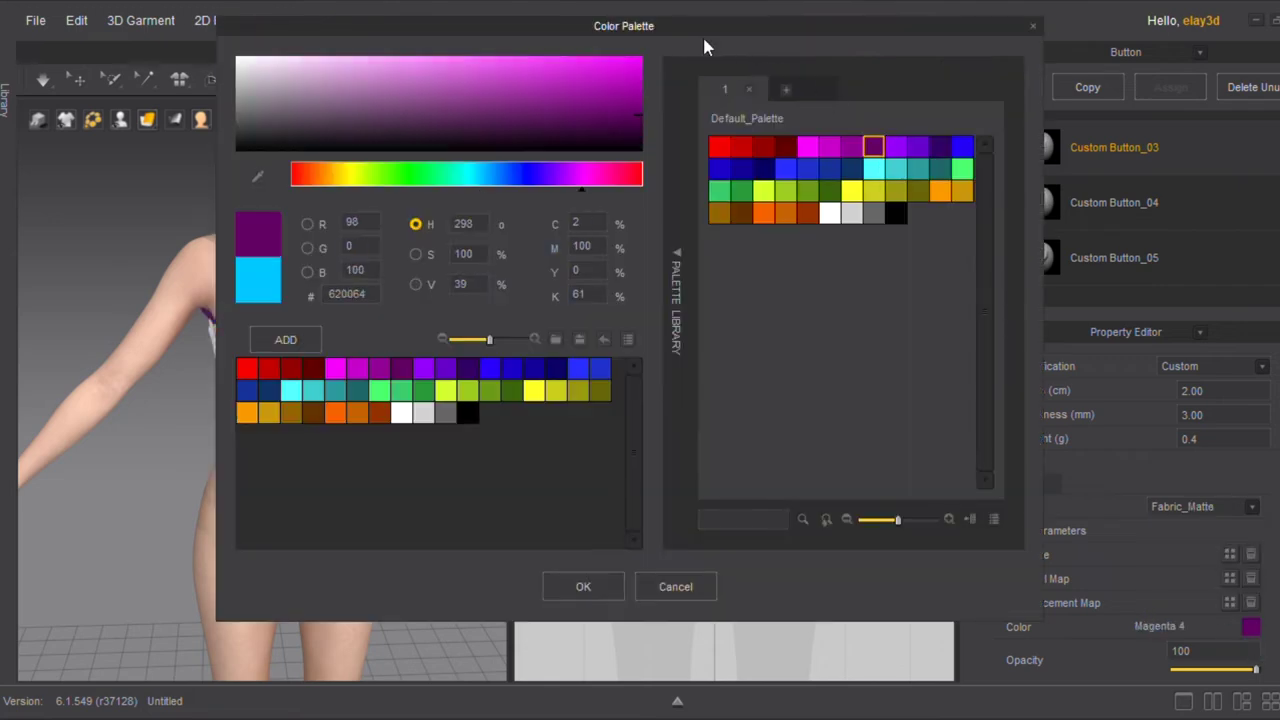
{"action": "left_click_drag", "start_coordinate": [702, 28], "coordinate": [913, 92]}
{"action": "left_click", "coordinate": [760, 166]}
{"action": "left_click", "coordinate": [996, 210]}
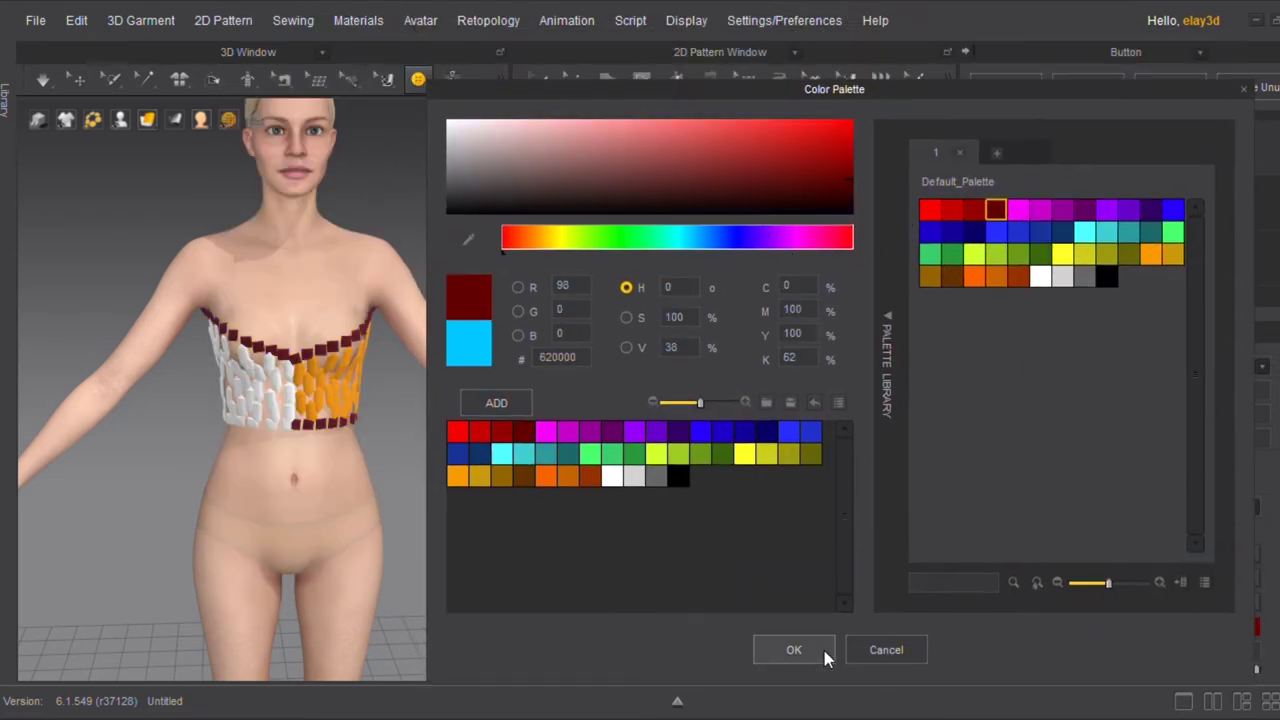
{"action": "left_click", "coordinate": [822, 648]}
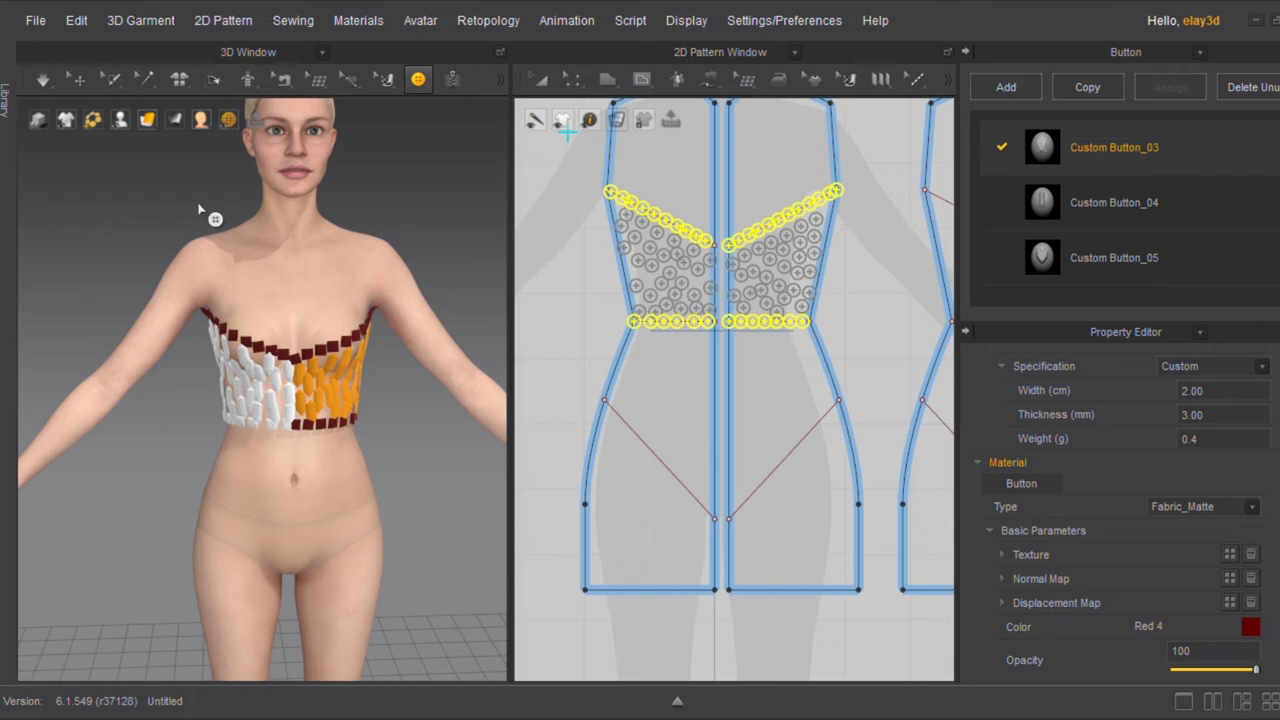
Set the material color of Custom Button_05 to Yellow 1
{"action": "scroll", "coordinate": [199, 210], "scroll_direction": "up", "scroll_amount": 5}
{"action": "left_click", "coordinate": [1114, 202]}
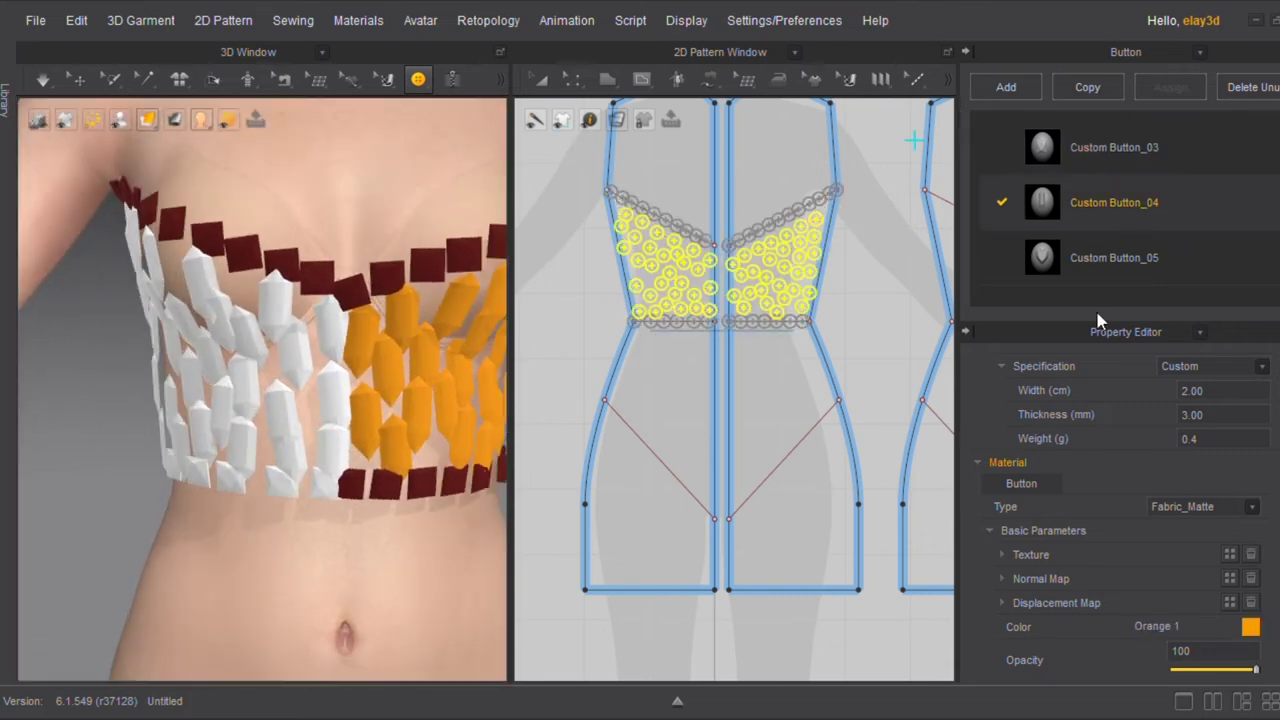
{"action": "left_click", "coordinate": [1103, 262]}
{"action": "left_click", "coordinate": [1250, 627]}
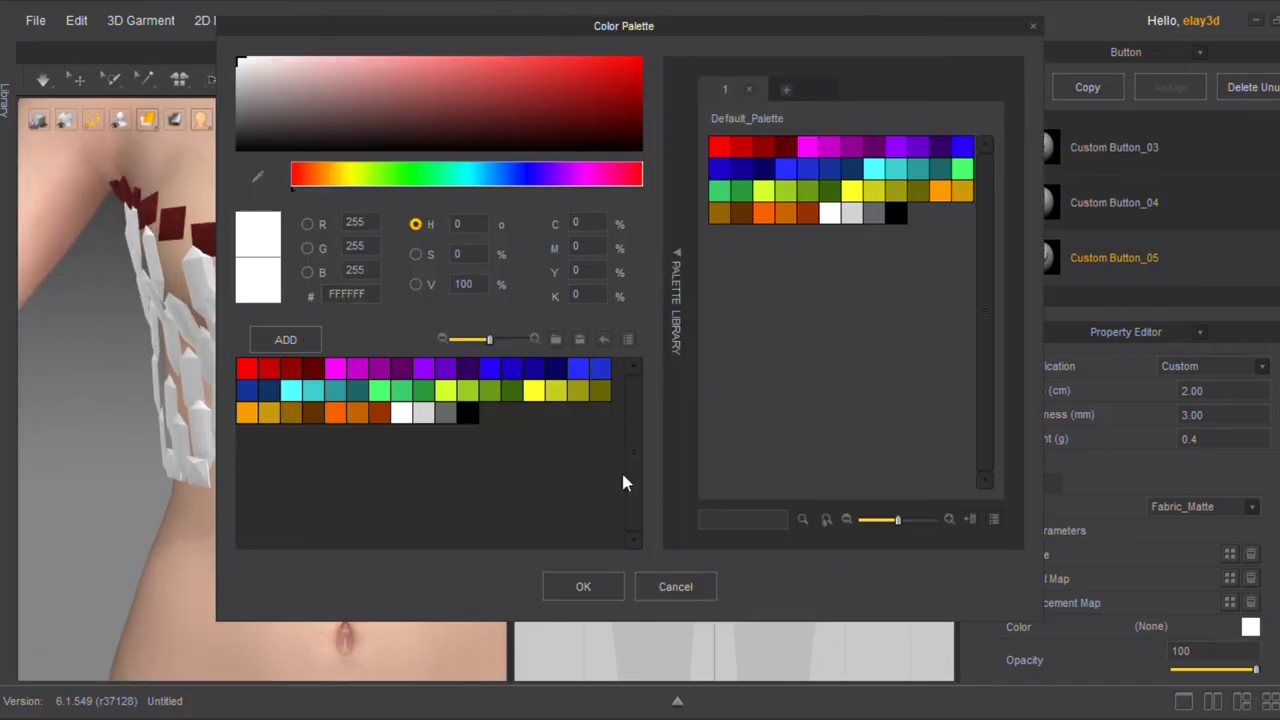
{"action": "left_click", "coordinate": [484, 402]}
{"action": "left_click", "coordinate": [534, 391]}
{"action": "left_click", "coordinate": [583, 586]}
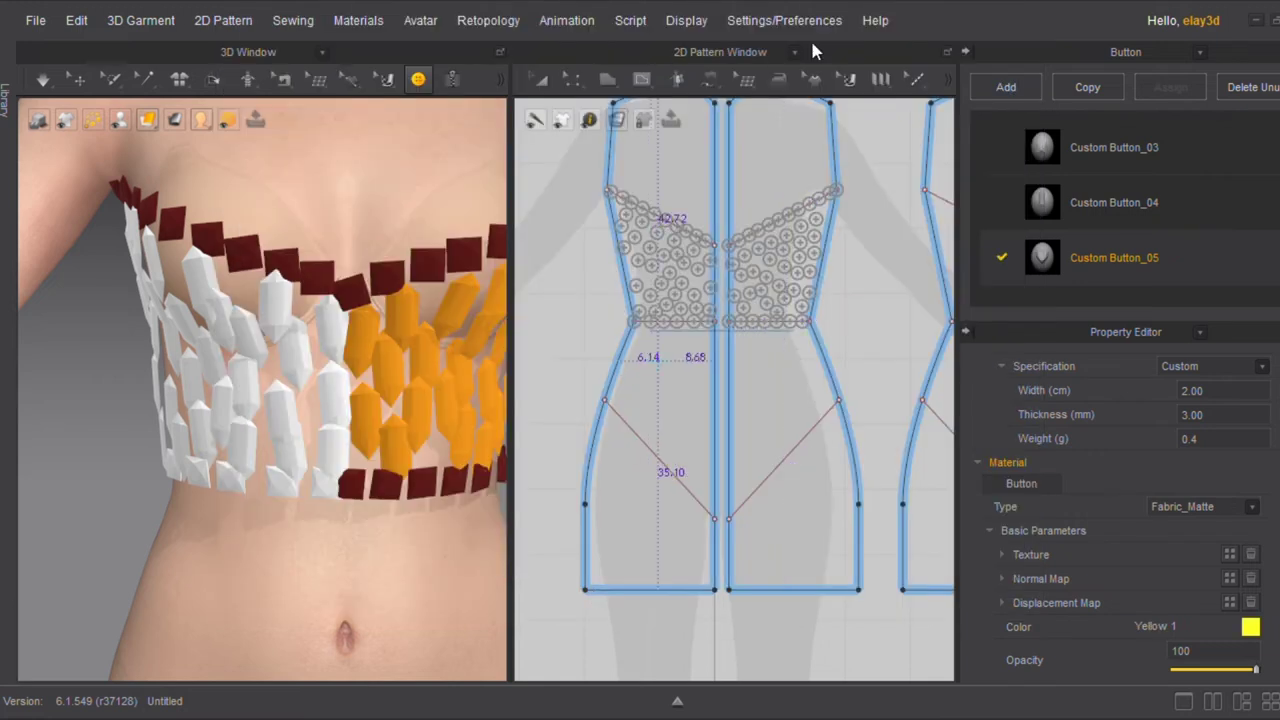
Place Custom Button_05 jewels below the left front panel's waist line, along the side seam down to the diagonal hip line
{"action": "scroll", "coordinate": [795, 415], "scroll_direction": "up", "scroll_amount": 5}
{"action": "scroll", "coordinate": [795, 415], "scroll_direction": "up", "scroll_amount": 2}
{"action": "left_click", "coordinate": [888, 396]}
{"action": "left_click", "coordinate": [884, 366]}
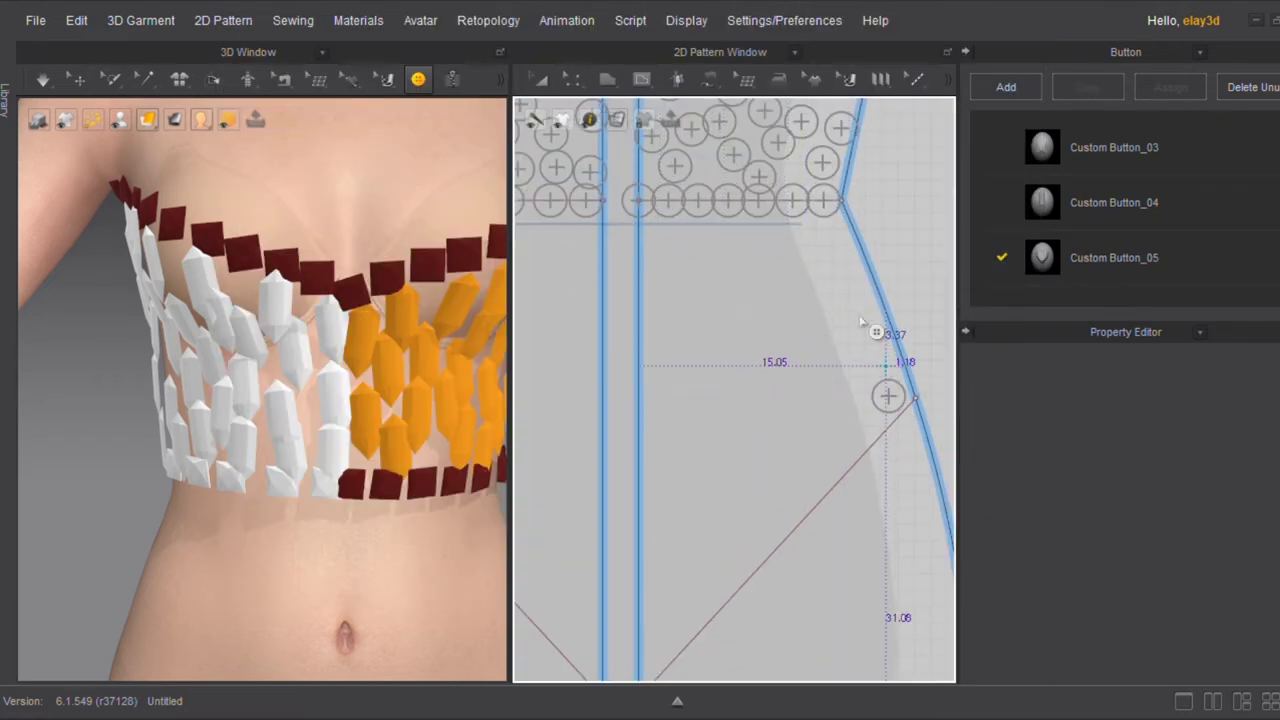
{"action": "left_click", "coordinate": [852, 278]}
{"action": "left_click", "coordinate": [830, 240]}
{"action": "left_click", "coordinate": [830, 222]}
{"action": "left_click", "coordinate": [800, 274]}
{"action": "left_click", "coordinate": [780, 231]}
{"action": "left_click", "coordinate": [819, 332]}
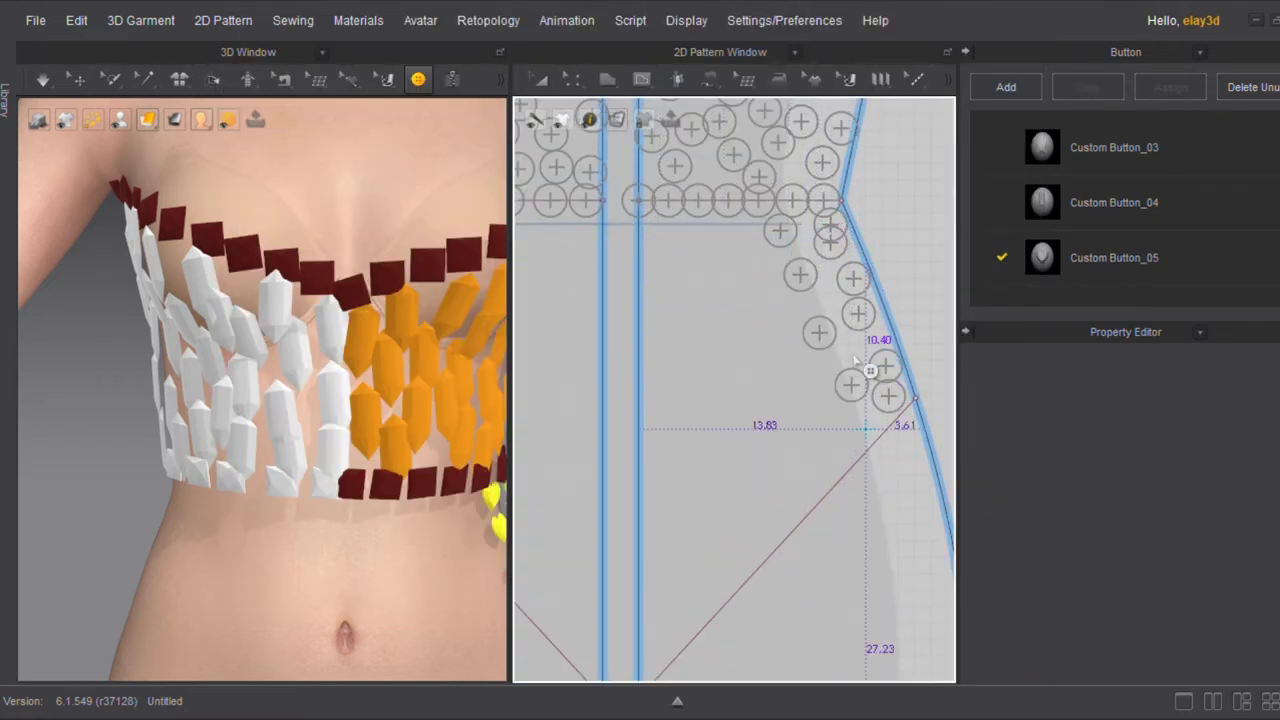
Add Custom Button_05 jewels around the outer end of the left front panel's diagonal hip line
{"action": "left_click", "coordinate": [865, 429]}
{"action": "left_click", "coordinate": [820, 462]}
{"action": "left_click", "coordinate": [825, 424]}
{"action": "left_click", "coordinate": [812, 370]}
{"action": "left_click", "coordinate": [849, 338]}
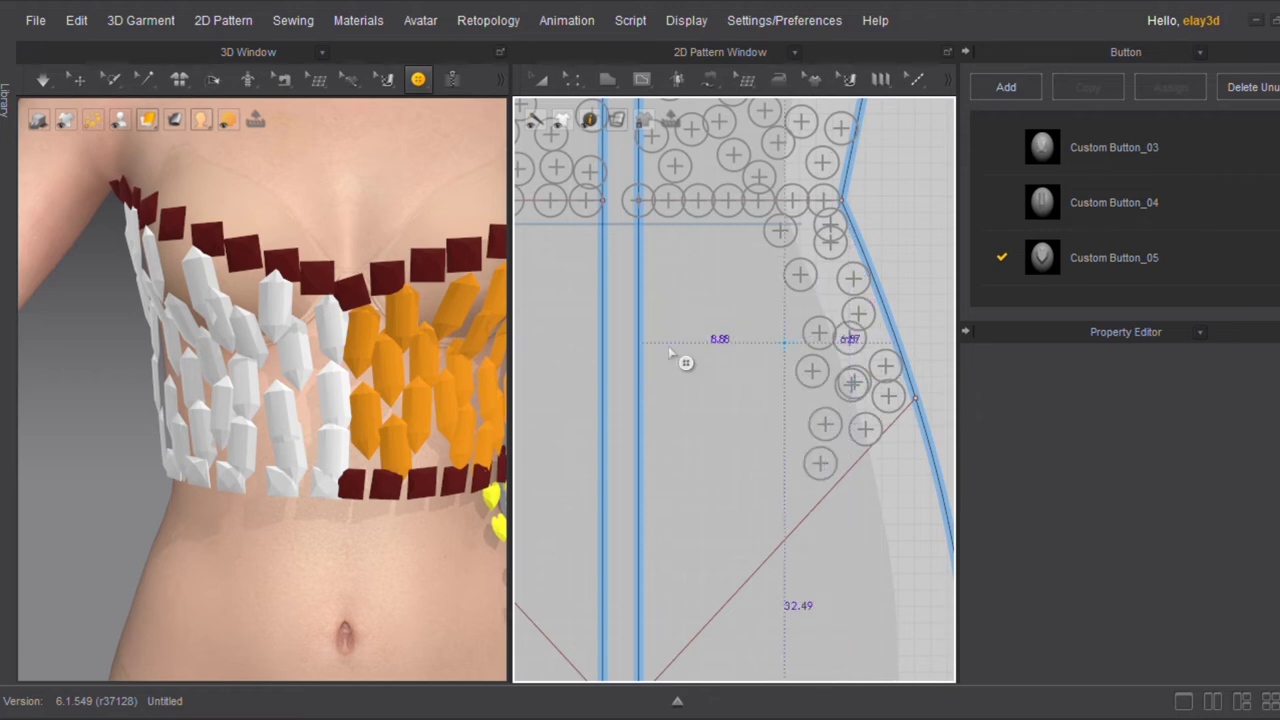
Scatter Custom Button_05 jewels through the middle of the left front panel between the waist and diagonal hip lines
{"action": "left_click", "coordinate": [748, 499]}
{"action": "left_click", "coordinate": [770, 393]}
{"action": "left_click", "coordinate": [747, 441]}
{"action": "left_click", "coordinate": [691, 441]}
{"action": "left_click", "coordinate": [724, 323]}
{"action": "left_click", "coordinate": [709, 273]}
Add Custom Button_05 jewels along the left front panel's upper center edge and in the gaps beneath the waist line
{"action": "left_click", "coordinate": [667, 299]}
{"action": "left_click", "coordinate": [667, 363]}
{"action": "left_click", "coordinate": [787, 298]}
{"action": "left_click", "coordinate": [688, 340]}
{"action": "left_click", "coordinate": [740, 348]}
Fill the lower point of the left front panel with Custom Button_05 jewels along the diagonal line and center edge
{"action": "left_click", "coordinate": [756, 526]}
{"action": "left_click", "coordinate": [676, 623]}
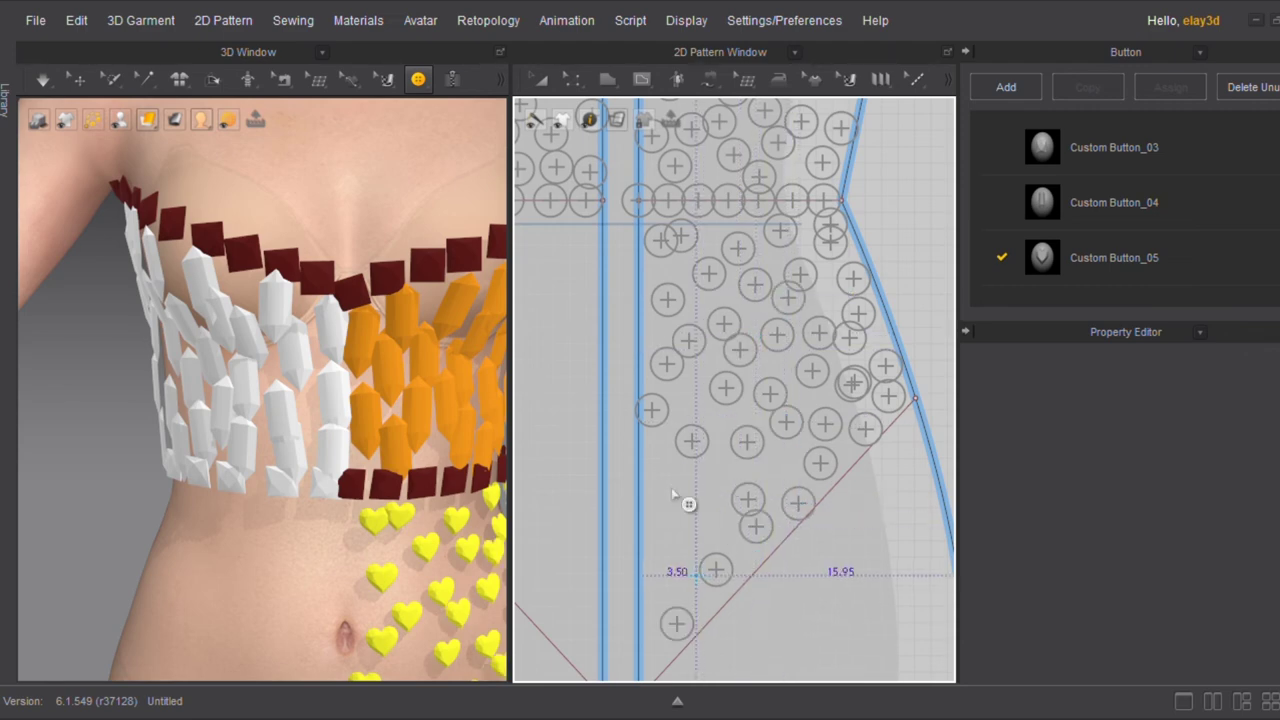
{"action": "left_click", "coordinate": [656, 449]}
{"action": "left_click", "coordinate": [670, 485]}
{"action": "left_click", "coordinate": [656, 507]}
{"action": "left_click", "coordinate": [651, 562]}
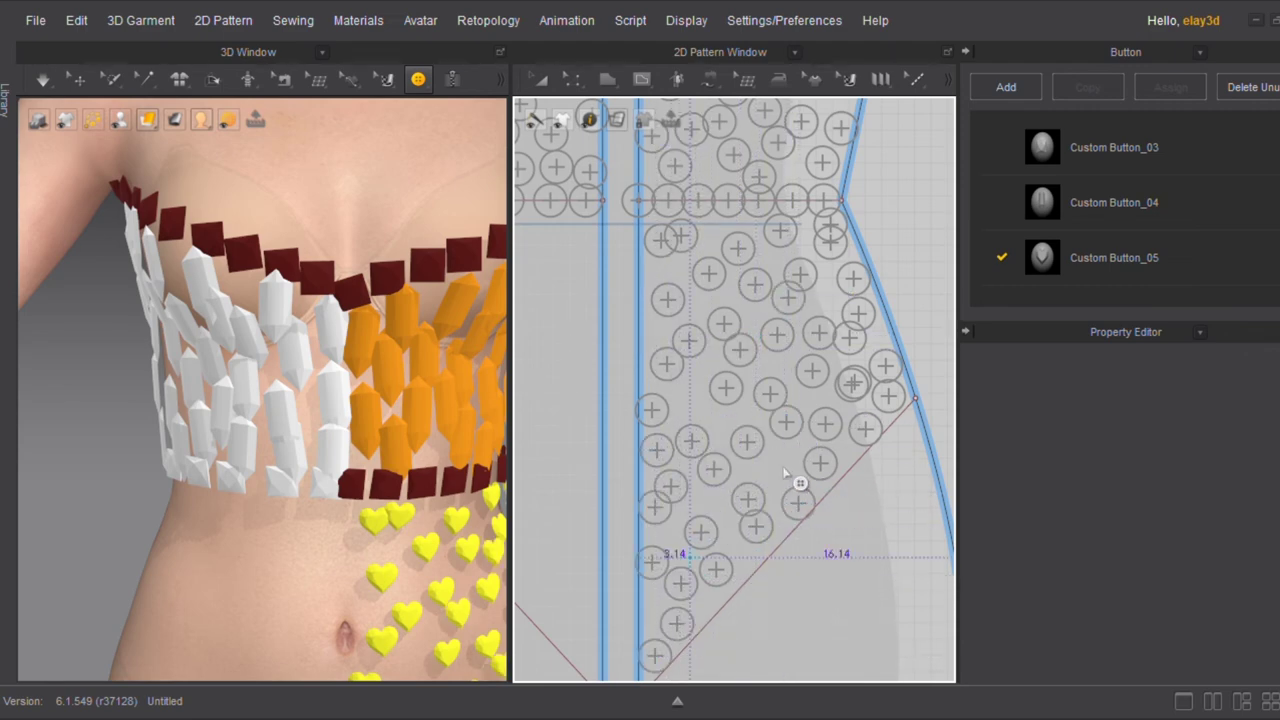
Place the first Custom Button_05 jewels beneath the right front panel's waist line near the center edge
{"action": "scroll", "coordinate": [395, 660], "scroll_direction": "down", "scroll_amount": 3}
{"action": "right_click_drag", "start_coordinate": [210, 525], "coordinate": [400, 540]}
{"action": "scroll", "coordinate": [615, 351], "scroll_direction": "down", "scroll_amount": 2}
{"action": "right_click_drag", "start_coordinate": [615, 351], "coordinate": [810, 297]}
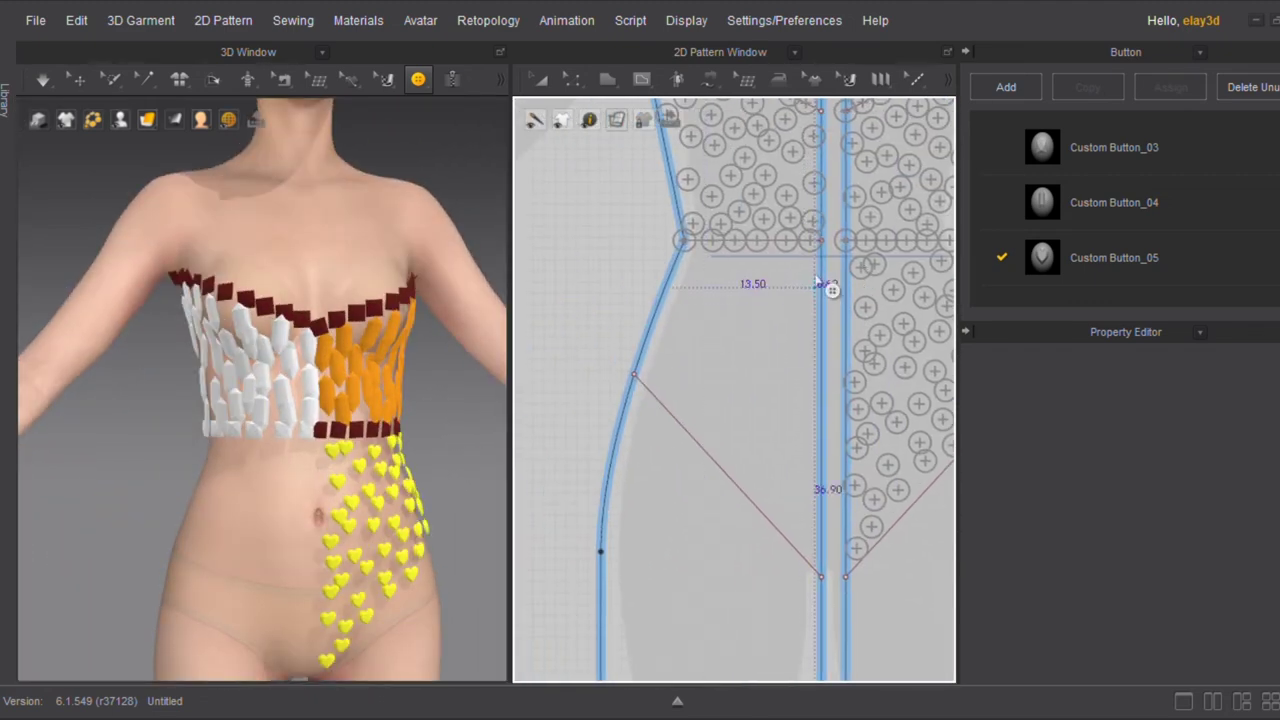
{"action": "left_click", "coordinate": [801, 263]}
{"action": "left_click", "coordinate": [773, 263]}
{"action": "left_click", "coordinate": [746, 263]}
{"action": "left_click", "coordinate": [774, 309]}
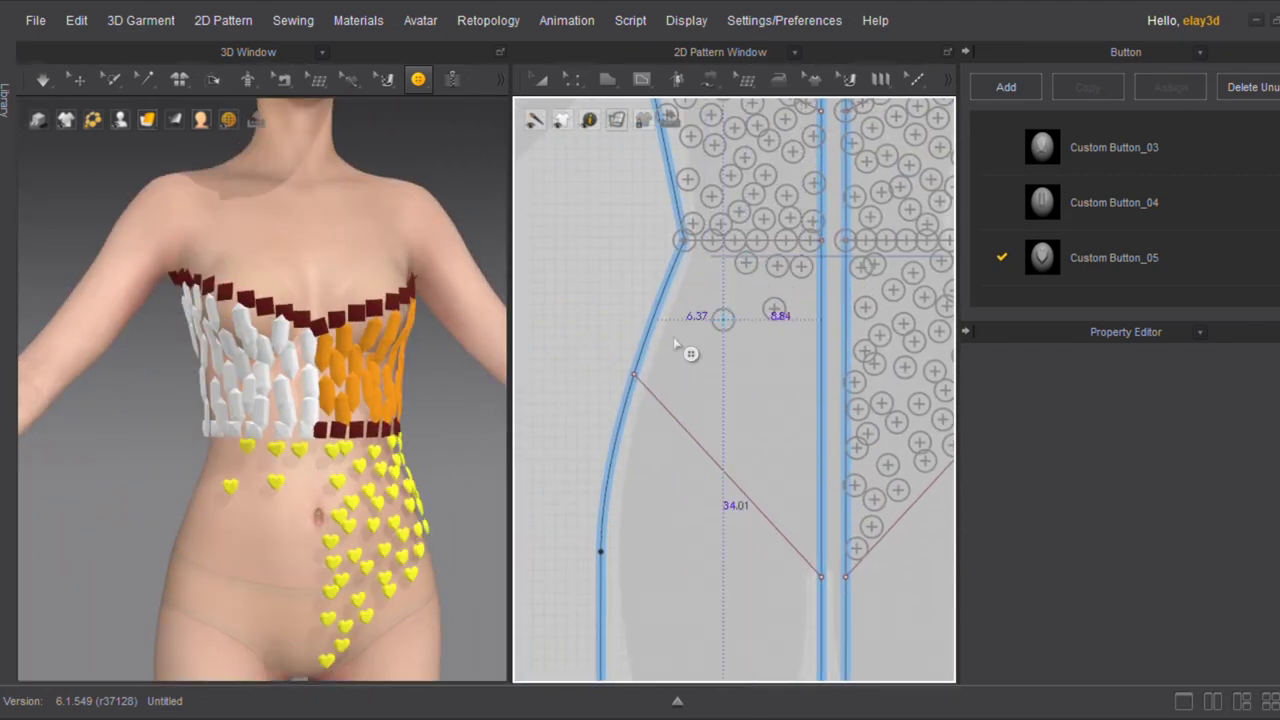
Spread Custom Button_05 jewels across the right front panel from the side seam down to the diagonal hip line
{"action": "left_click", "coordinate": [722, 318]}
{"action": "left_click", "coordinate": [663, 343]}
{"action": "left_click", "coordinate": [724, 421]}
{"action": "left_click", "coordinate": [793, 386]}
{"action": "left_click", "coordinate": [766, 493]}
{"action": "left_click", "coordinate": [751, 347]}
{"action": "left_click", "coordinate": [681, 386]}
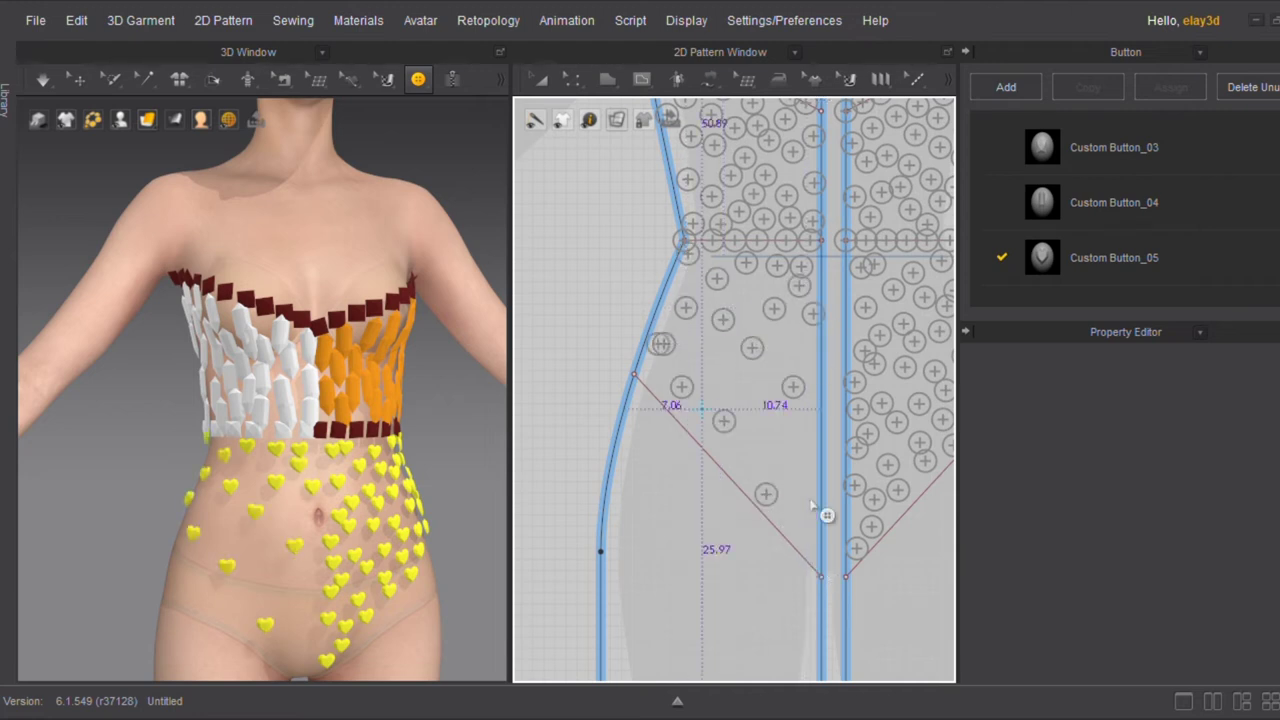
Add Custom Button_05 jewels in the right front panel's lower point and upward along its center edge
{"action": "left_click", "coordinate": [804, 559]}
{"action": "left_click", "coordinate": [780, 521]}
{"action": "left_click", "coordinate": [746, 496]}
{"action": "left_click", "coordinate": [809, 497]}
{"action": "left_click", "coordinate": [800, 452]}
{"action": "left_click", "coordinate": [762, 434]}
{"action": "left_click", "coordinate": [763, 386]}
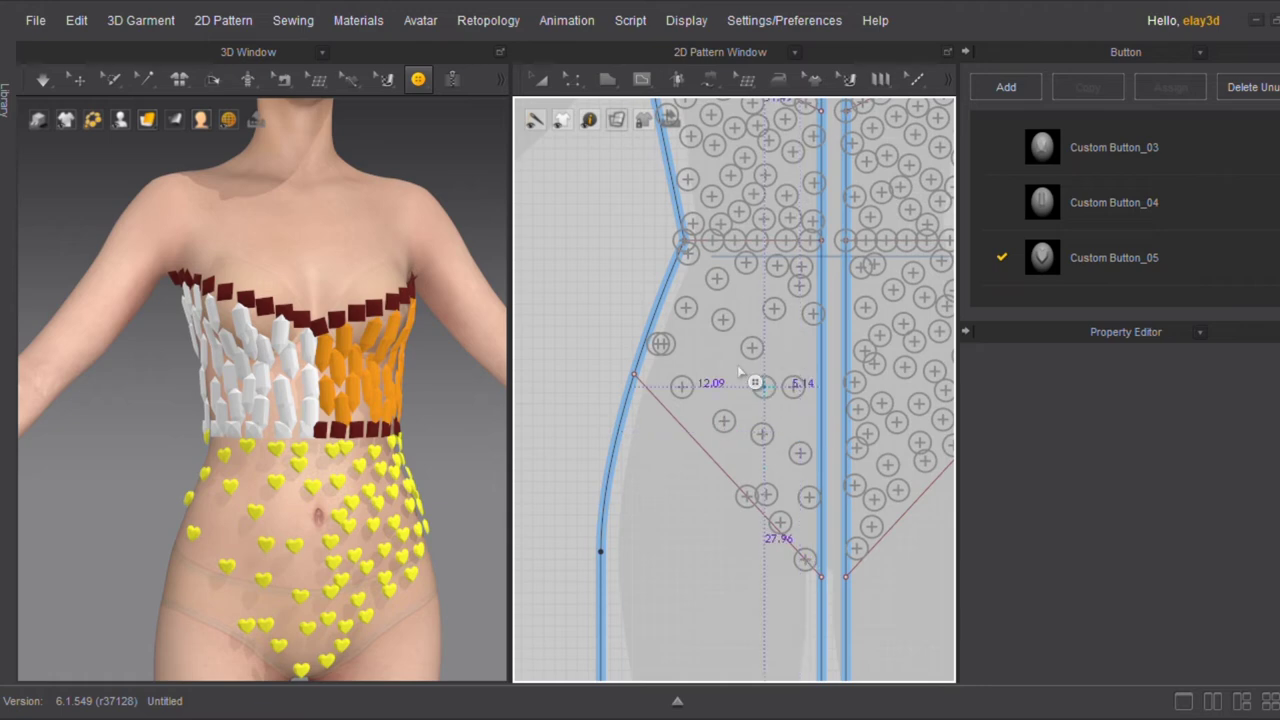
Fill gaps between the right front panel's hip jewels with more Custom Button_05 jewels
{"action": "left_click", "coordinate": [740, 452]}
{"action": "left_click", "coordinate": [799, 417]}
{"action": "left_click", "coordinate": [726, 371]}
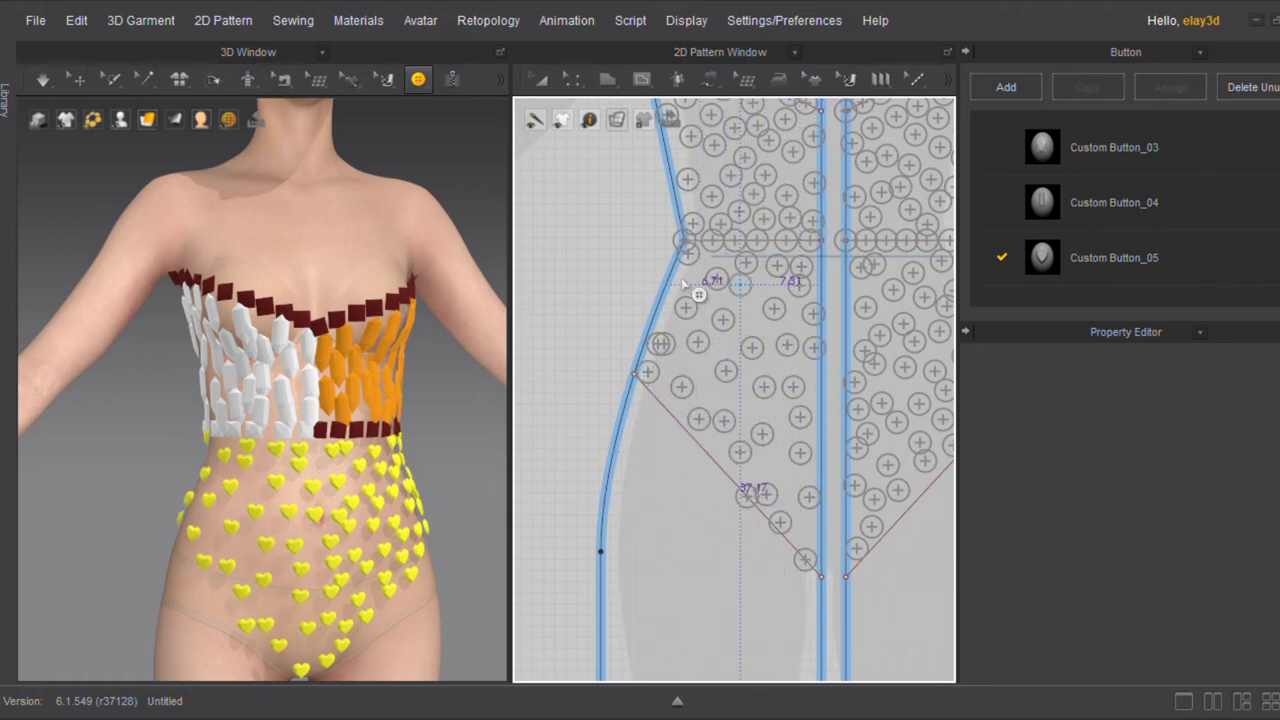
{"action": "left_click", "coordinate": [810, 530]}
Hide the avatar so that only the jewels show in the 3D view
{"action": "scroll", "coordinate": [404, 481], "scroll_direction": "down", "scroll_amount": 2}
{"action": "right_click_drag", "start_coordinate": [404, 481], "coordinate": [163, 203]}
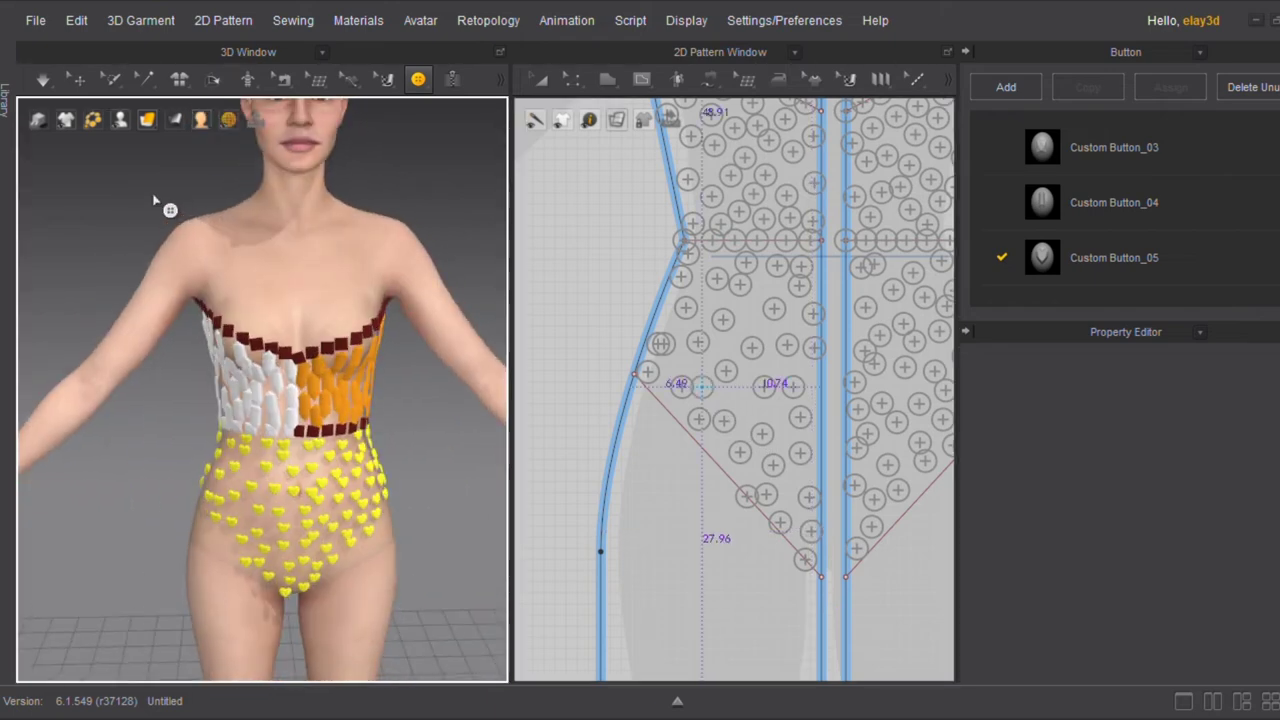
{"action": "left_click", "coordinate": [120, 119]}
{"action": "left_click", "coordinate": [150, 138]}
{"action": "right_click_drag", "start_coordinate": [330, 430], "coordinate": [340, 470]}
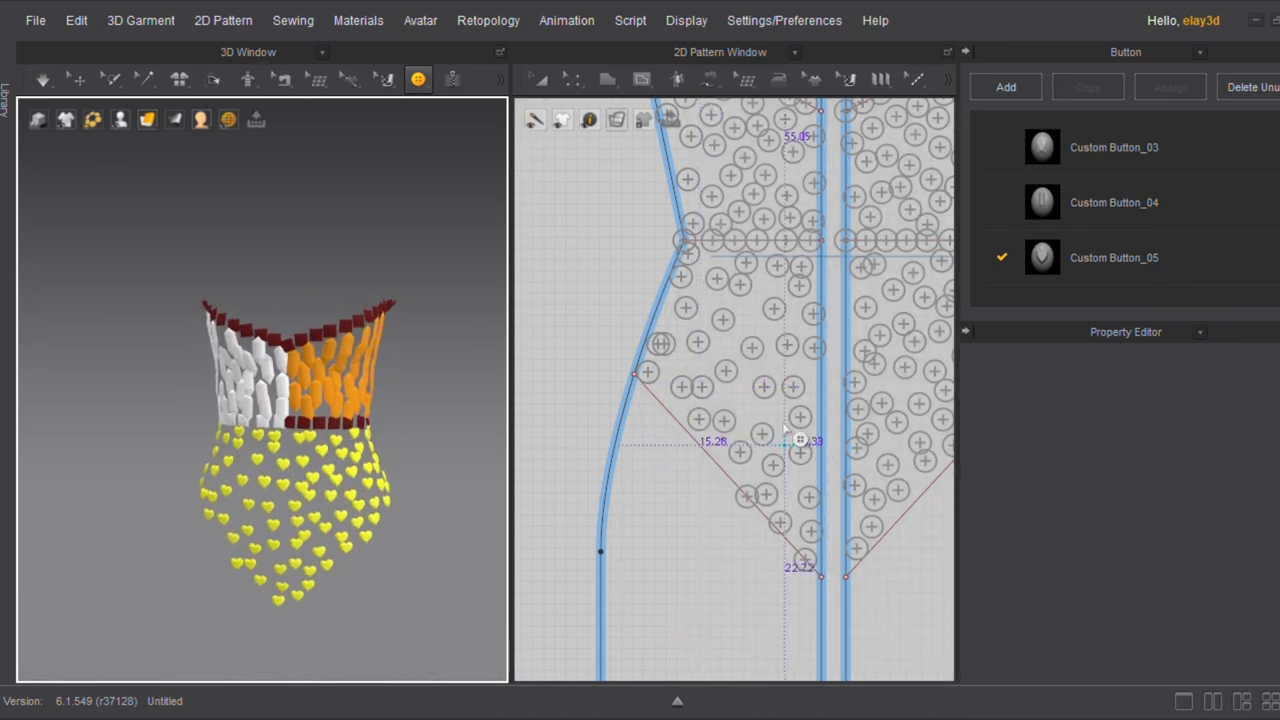
Add the last Custom Button_05 jewels along the right front panel's diagonal hip line and near its center edge
{"action": "left_click", "coordinate": [710, 441]}
{"action": "left_click", "coordinate": [660, 387]}
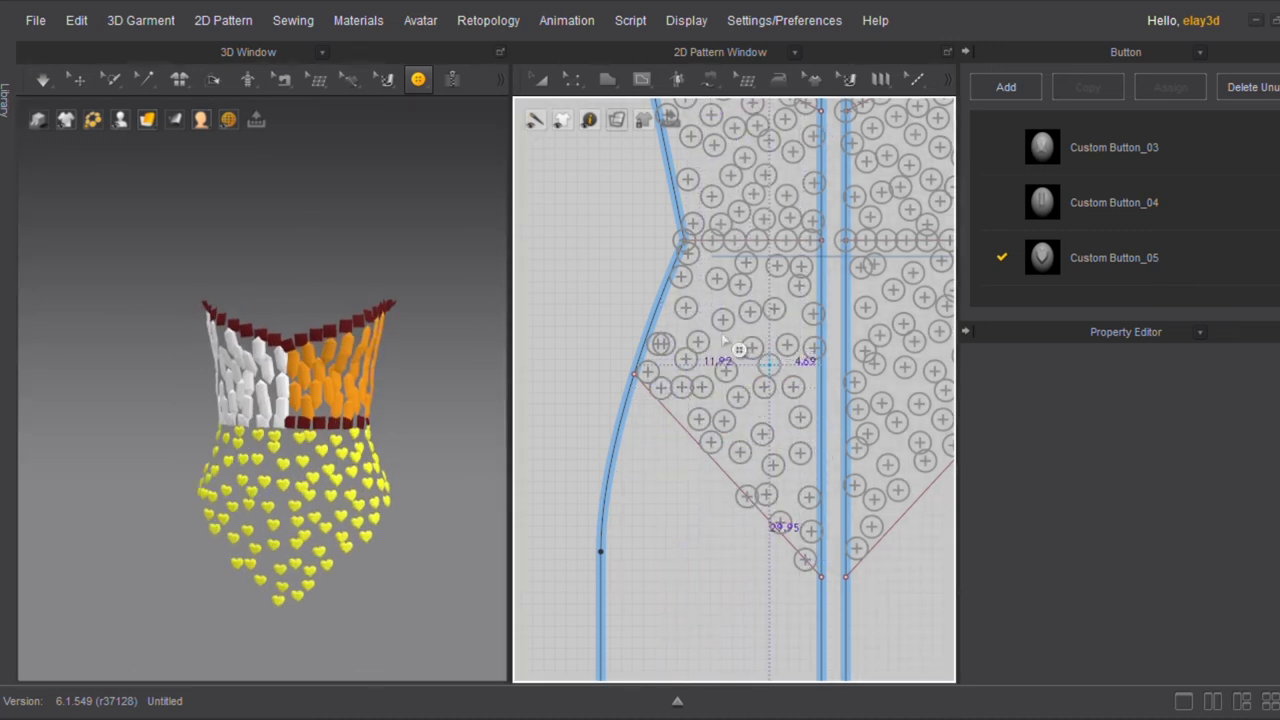
{"action": "left_click", "coordinate": [819, 395]}
{"action": "key", "text": "Escape"}
Place Custom Button_05 jewels on the right back panel from the diagonal hip line up the side seam to the waist
{"action": "scroll", "coordinate": [715, 420], "scroll_direction": "down", "scroll_amount": 4}
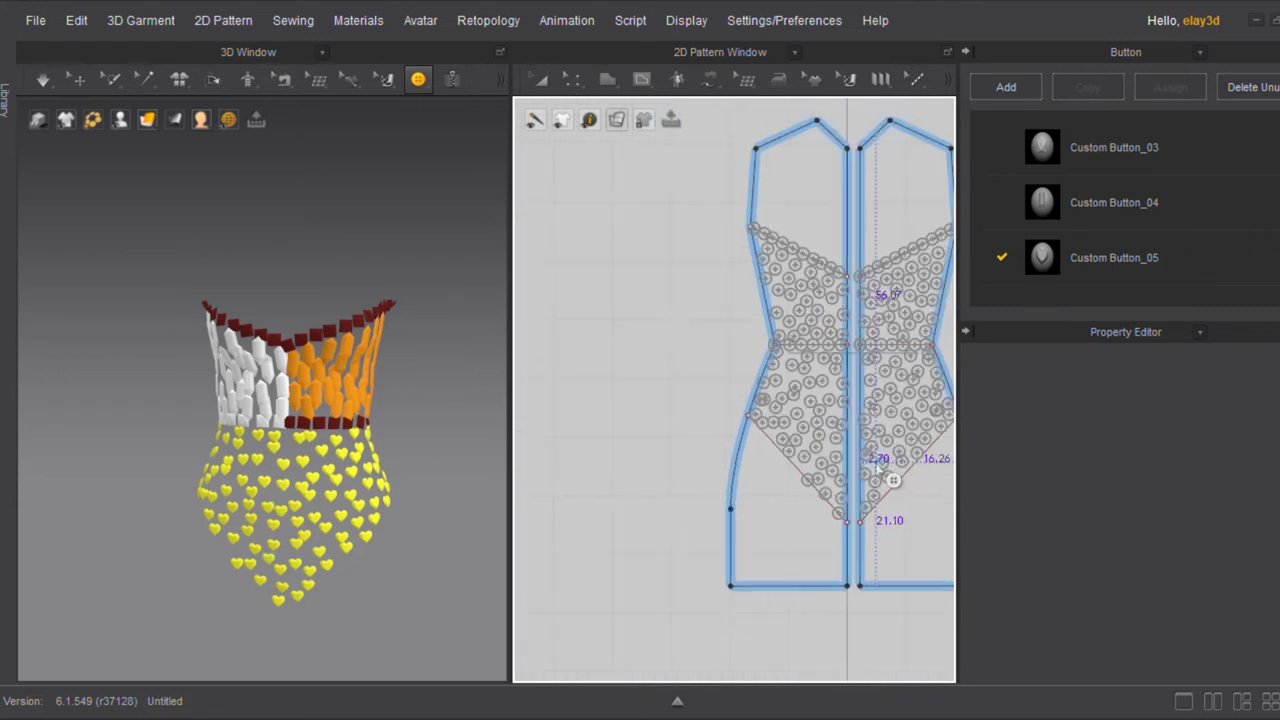
{"action": "right_click_drag", "start_coordinate": [715, 420], "coordinate": [820, 423]}
{"action": "scroll", "coordinate": [770, 325], "scroll_direction": "up", "scroll_amount": 3}
{"action": "left_click", "coordinate": [758, 347]}
{"action": "left_click", "coordinate": [766, 331]}
{"action": "left_click", "coordinate": [752, 295]}
{"action": "left_click", "coordinate": [748, 270]}
{"action": "left_click", "coordinate": [714, 244]}
Add Custom Button_05 jewels beneath the right back panel's waist line towards the center back edge
{"action": "left_click", "coordinate": [667, 253]}
{"action": "left_click", "coordinate": [709, 270]}
{"action": "left_click", "coordinate": [697, 298]}
{"action": "left_click", "coordinate": [669, 294]}
{"action": "left_click", "coordinate": [658, 298]}
{"action": "left_click", "coordinate": [656, 242]}
{"action": "left_click", "coordinate": [683, 244]}
Place Custom Button_05 jewels in the right back panel's upper outer corner and diagonally through its middle
{"action": "left_click", "coordinate": [749, 271]}
{"action": "left_click", "coordinate": [734, 237]}
{"action": "left_click", "coordinate": [729, 246]}
{"action": "left_click", "coordinate": [721, 297]}
{"action": "left_click", "coordinate": [705, 328]}
{"action": "left_click", "coordinate": [682, 352]}
Scatter Custom Button_05 jewels over the lower half of the right back panel's hip area above the diagonal line
{"action": "left_click", "coordinate": [655, 381]}
{"action": "left_click", "coordinate": [741, 336]}
{"action": "left_click", "coordinate": [726, 320]}
{"action": "left_click", "coordinate": [728, 373]}
{"action": "left_click", "coordinate": [696, 393]}
{"action": "left_click", "coordinate": [661, 438]}
Delete the jewel overlapping the right back panel's waist line near the side seam and return to the Button tool
{"action": "left_click", "coordinate": [418, 79]}
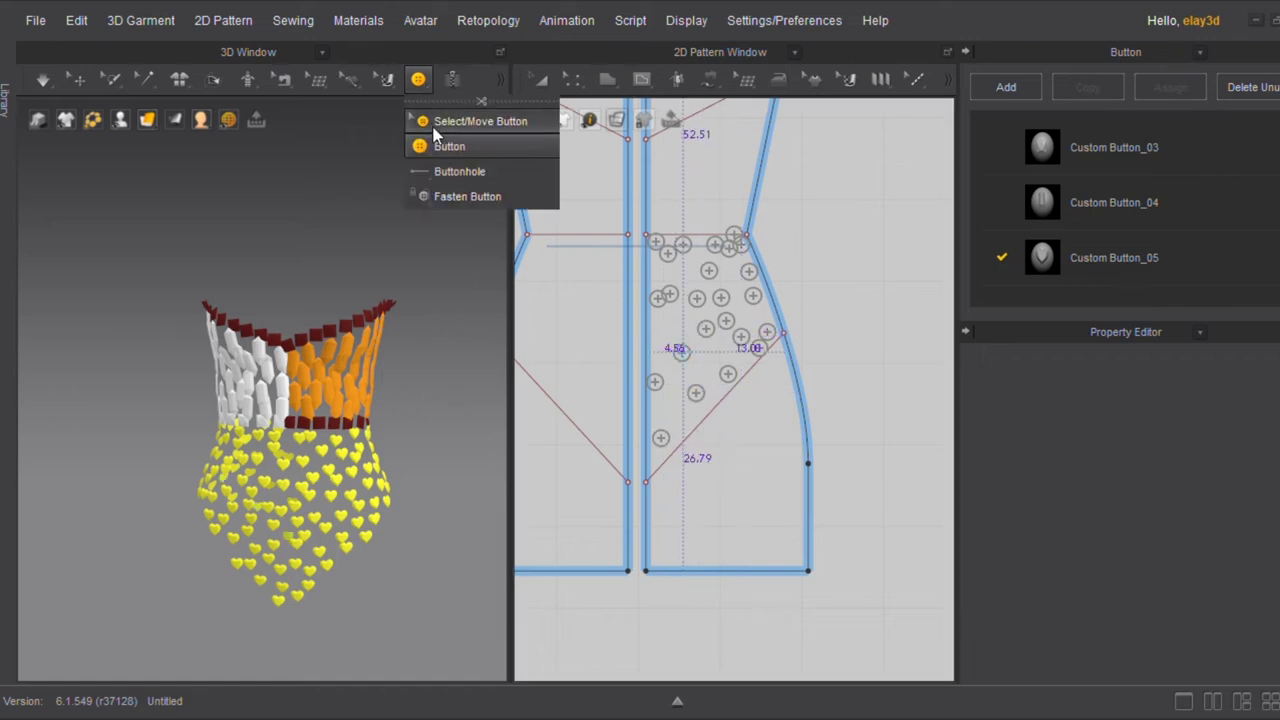
{"action": "left_click", "coordinate": [470, 121]}
{"action": "scroll", "coordinate": [715, 230], "scroll_direction": "up", "scroll_amount": 3}
{"action": "right_click", "coordinate": [745, 245]}
{"action": "left_click", "coordinate": [337, 160]}
{"action": "left_click", "coordinate": [418, 79]}
{"action": "left_click", "coordinate": [430, 142]}
Add Custom Button_05 jewels along the right back panel's diagonal line and up to the side seam
{"action": "left_click", "coordinate": [615, 410]}
{"action": "left_click", "coordinate": [636, 530]}
{"action": "left_click", "coordinate": [656, 568]}
{"action": "left_click", "coordinate": [710, 426]}
{"action": "left_click", "coordinate": [712, 517]}
{"action": "left_click", "coordinate": [763, 461]}
{"action": "left_click", "coordinate": [777, 382]}
{"action": "left_click", "coordinate": [808, 365]}
Fill gaps in the upper part of the right back panel's hip area with Custom Button_05 jewels
{"action": "left_click", "coordinate": [603, 293]}
{"action": "left_click", "coordinate": [737, 307]}
{"action": "left_click", "coordinate": [679, 273]}
{"action": "left_click", "coordinate": [658, 302]}
{"action": "left_click", "coordinate": [621, 377]}
Place Custom Button_05 jewels down the right back panel's center edge to the lower point
{"action": "left_click", "coordinate": [616, 446]}
{"action": "left_click", "coordinate": [696, 465]}
{"action": "left_click", "coordinate": [640, 479]}
{"action": "left_click", "coordinate": [610, 542]}
{"action": "left_click", "coordinate": [683, 539]}
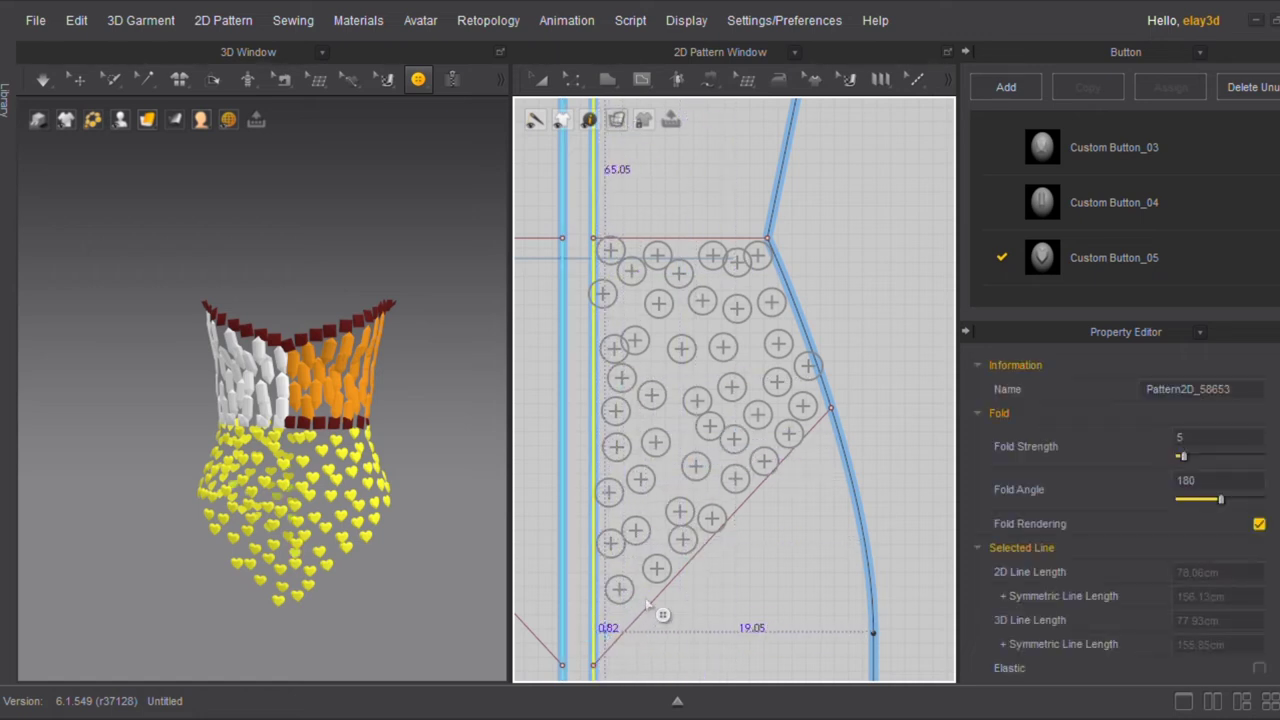
{"action": "left_click", "coordinate": [604, 631]}
Fill the remaining gaps in the middle of the right back panel with Custom Button_05 jewels
{"action": "left_click", "coordinate": [668, 481]}
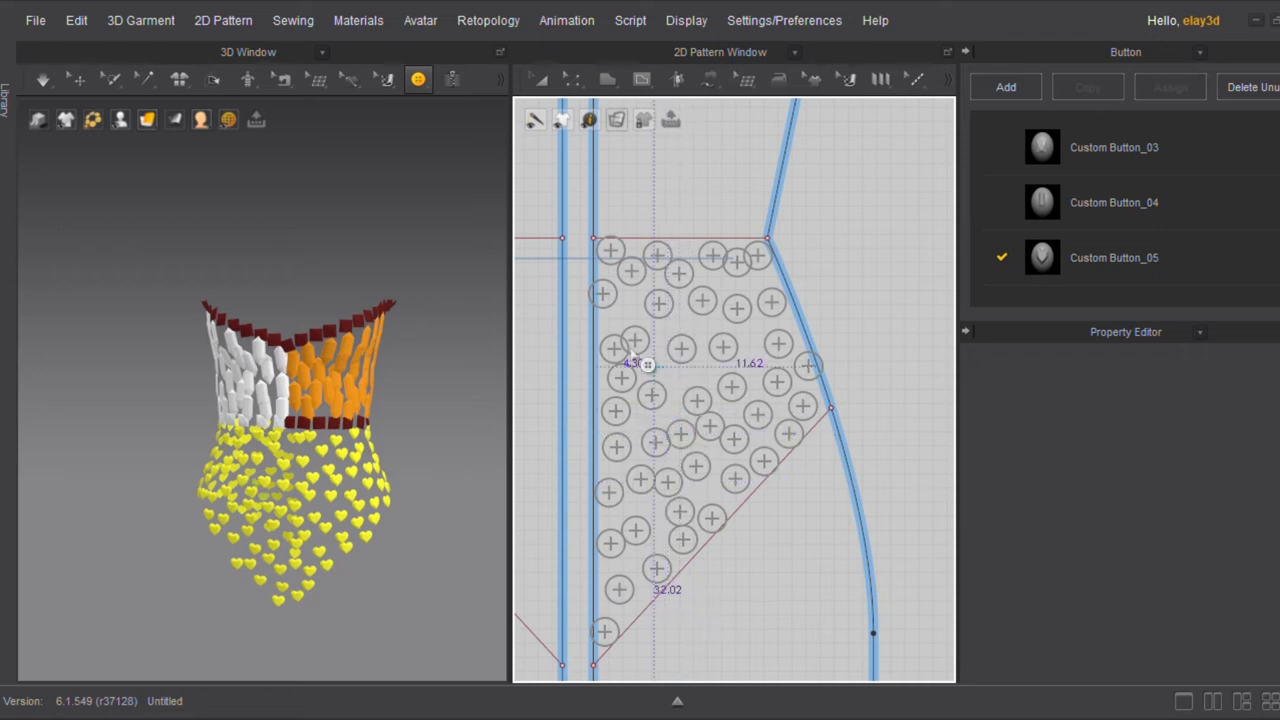
{"action": "left_click", "coordinate": [702, 366]}
{"action": "left_click", "coordinate": [753, 355]}
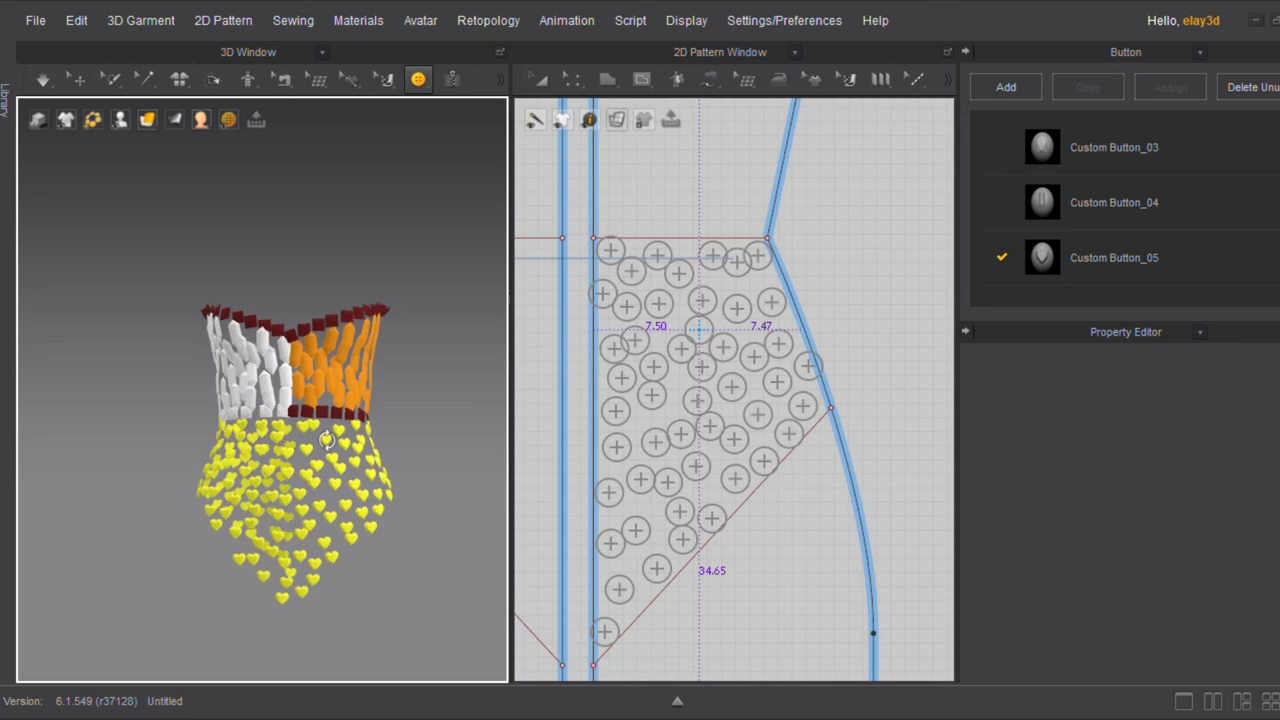
Scatter Custom Button_05 jewels over the left back panel between the waist line, side seam and diagonal hip line
{"action": "scroll", "coordinate": [822, 450], "scroll_direction": "down", "scroll_amount": 4}
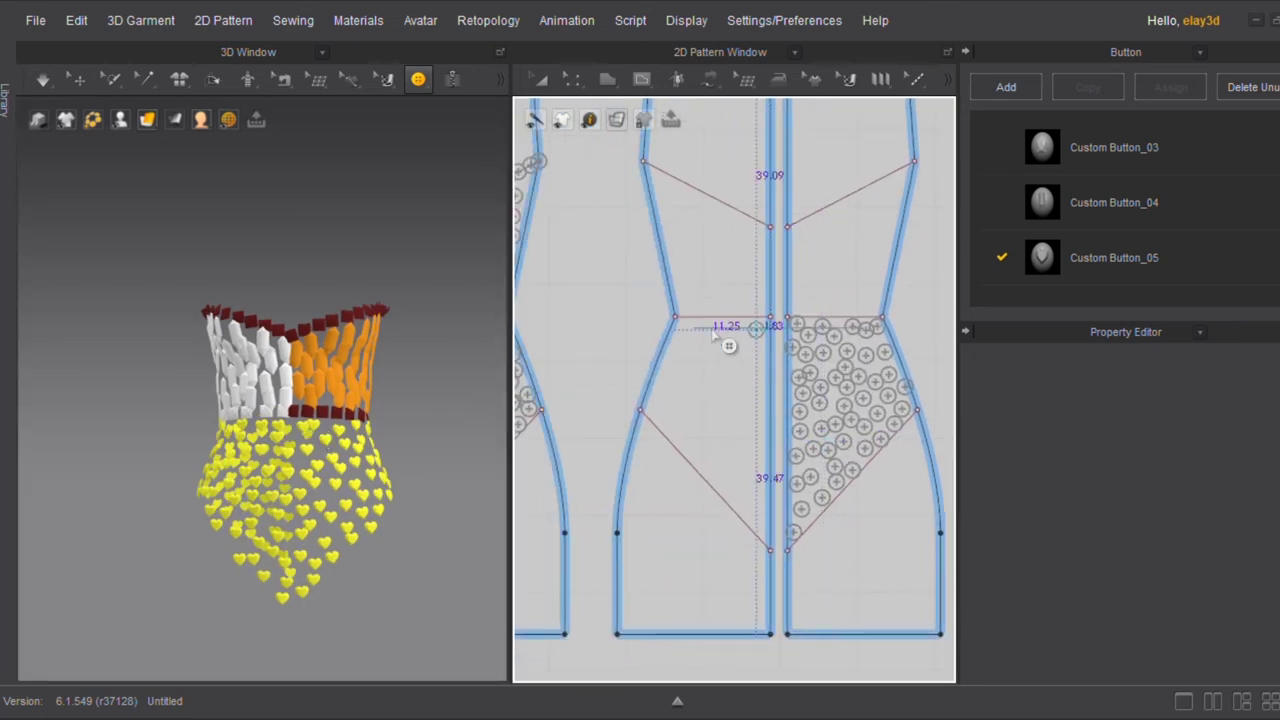
{"action": "left_click", "coordinate": [680, 357]}
{"action": "left_click", "coordinate": [728, 362]}
{"action": "left_click", "coordinate": [728, 408]}
{"action": "left_click", "coordinate": [667, 400]}
{"action": "left_click", "coordinate": [700, 440]}
Place Custom Button_05 jewels in the left back panel's lower point and up along its center edge
{"action": "left_click", "coordinate": [750, 516]}
{"action": "left_click", "coordinate": [730, 487]}
{"action": "left_click", "coordinate": [748, 438]}
{"action": "left_click", "coordinate": [750, 366]}
{"action": "left_click", "coordinate": [745, 393]}
Fill the gaps between the left back panel's hip jewels with Custom Button_05 jewels
{"action": "left_click", "coordinate": [726, 440]}
{"action": "left_click", "coordinate": [708, 467]}
{"action": "left_click", "coordinate": [702, 407]}
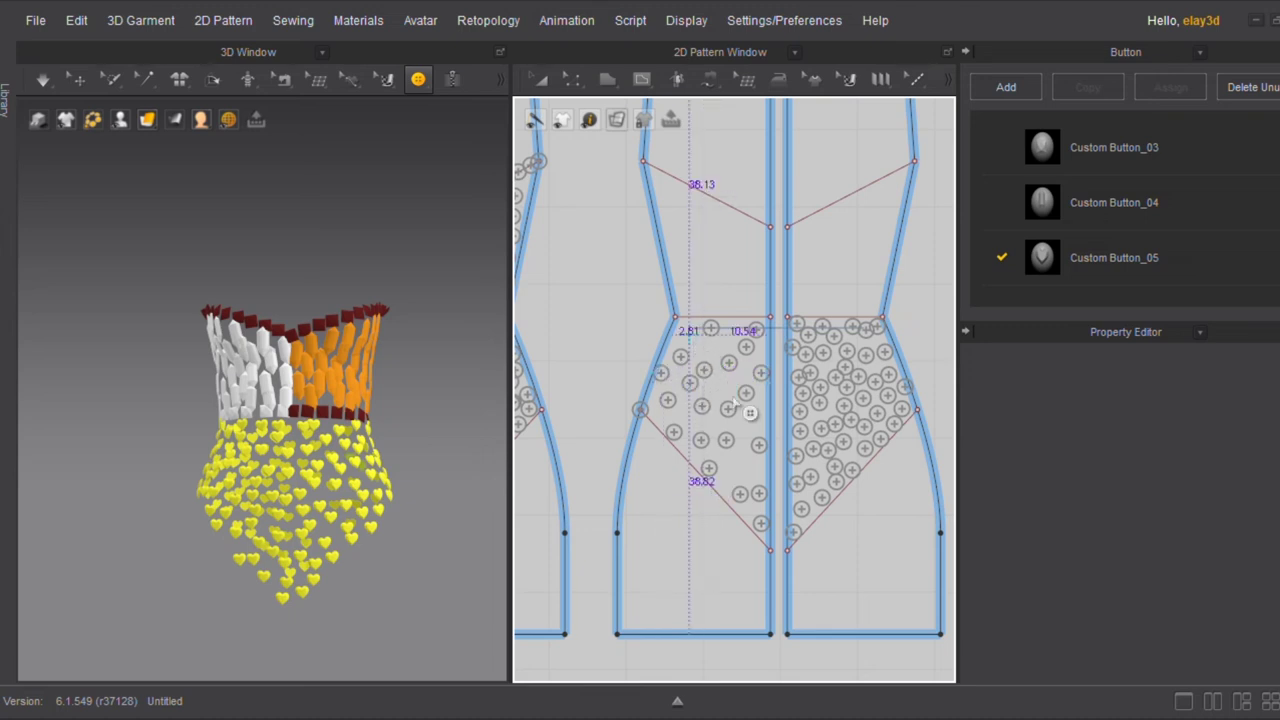
{"action": "left_click", "coordinate": [771, 372]}
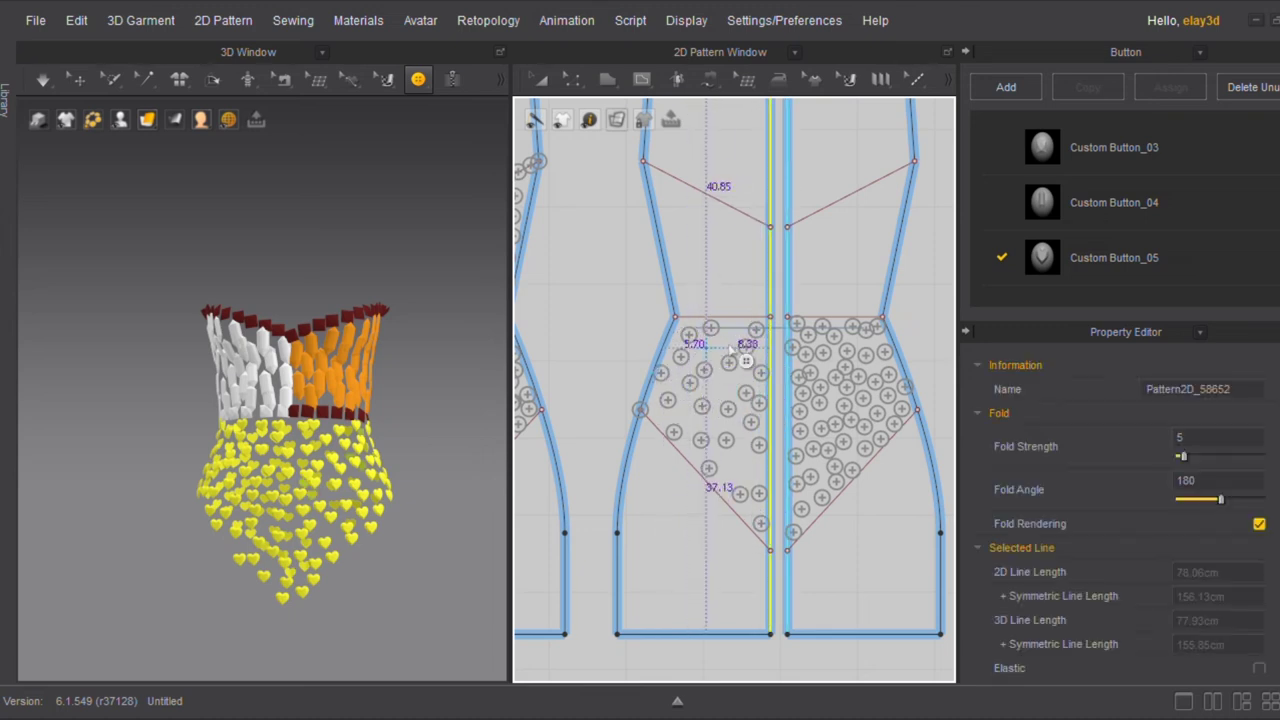
{"action": "left_click", "coordinate": [720, 345]}
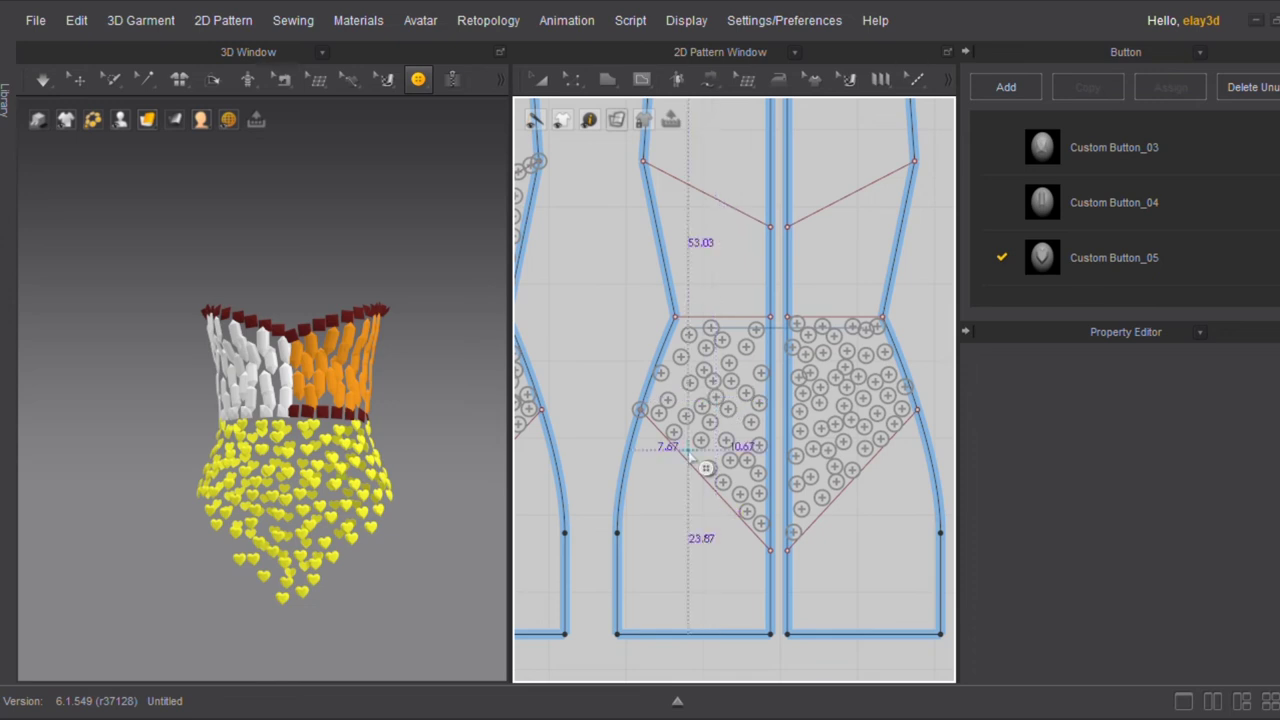
Place a row of Custom Button_03 jewels along the waist line of both back panels, up to the center edges
{"action": "left_click", "coordinate": [1150, 150]}
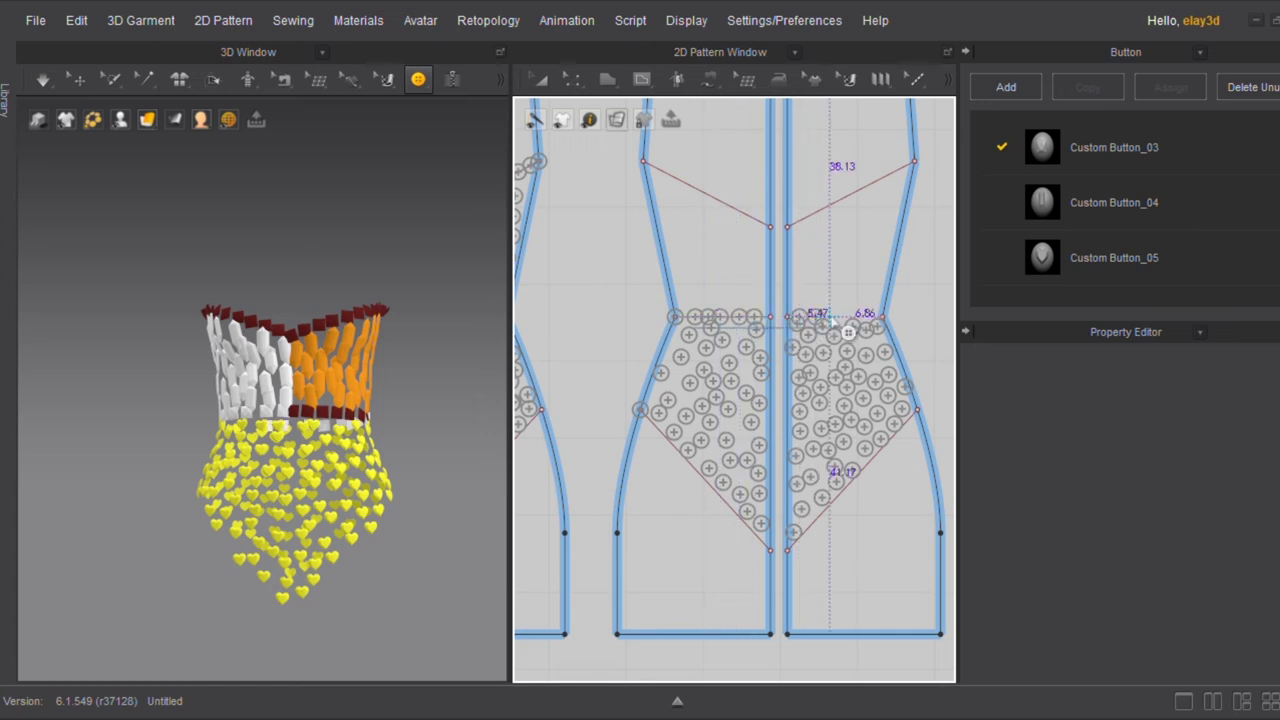
{"action": "right_click_drag", "start_coordinate": [180, 470], "coordinate": [694, 477]}
{"action": "scroll", "coordinate": [812, 345], "scroll_direction": "up", "scroll_amount": 5}
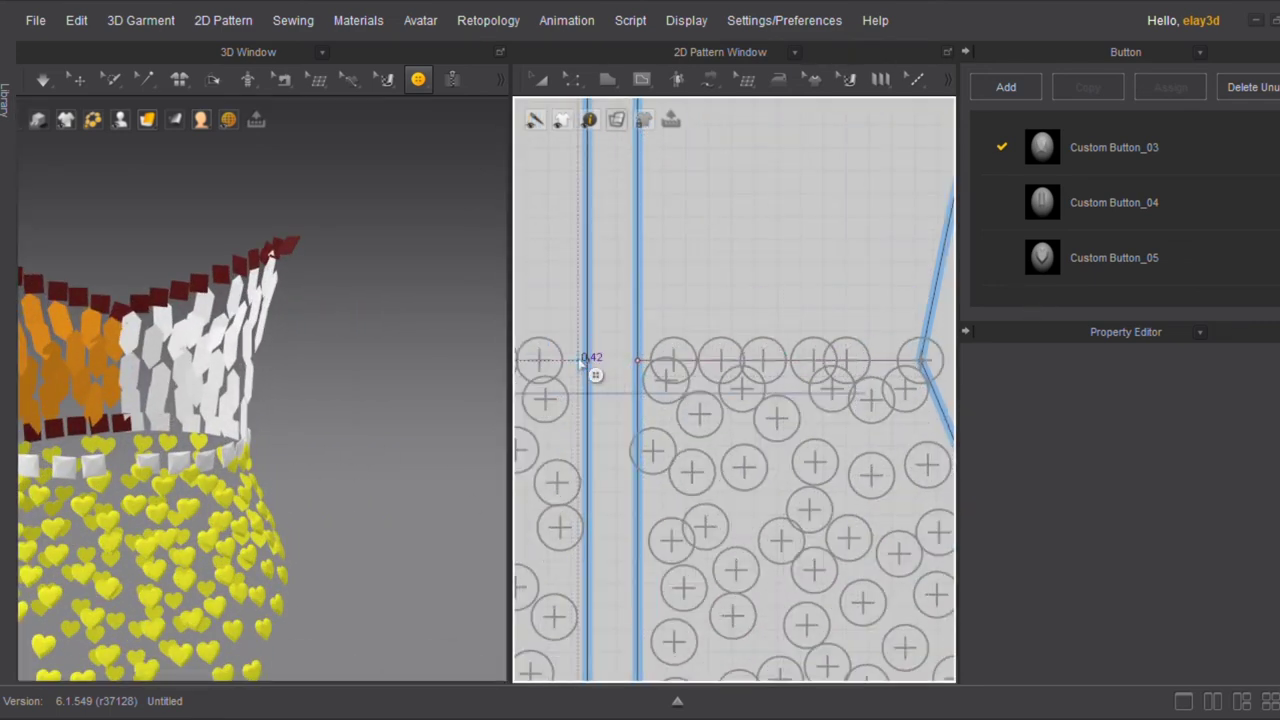
{"action": "scroll", "coordinate": [234, 503], "scroll_direction": "down", "scroll_amount": 3}
{"action": "right_click_drag", "start_coordinate": [234, 503], "coordinate": [305, 560]}
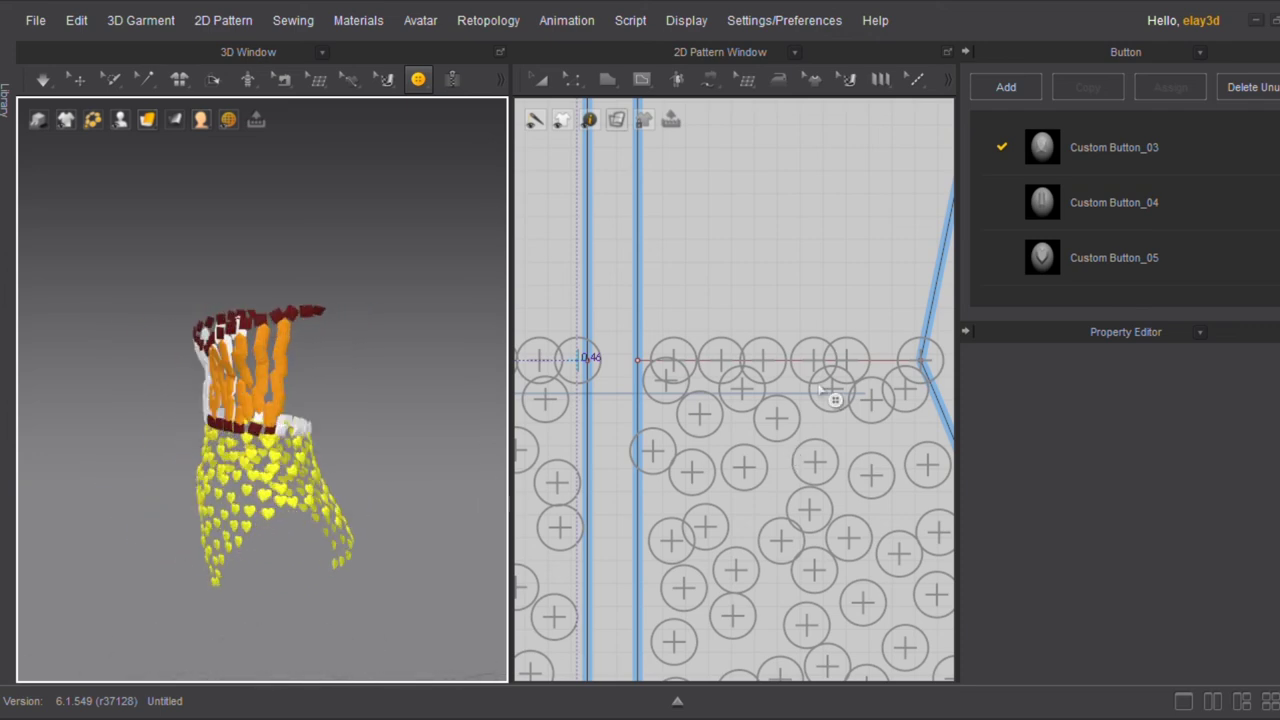
Place Custom Button_03 jewels on the right back panel's diagonal bust line, from the side seam to about its middle
{"action": "right_click_drag", "start_coordinate": [660, 200], "coordinate": [660, 397]}
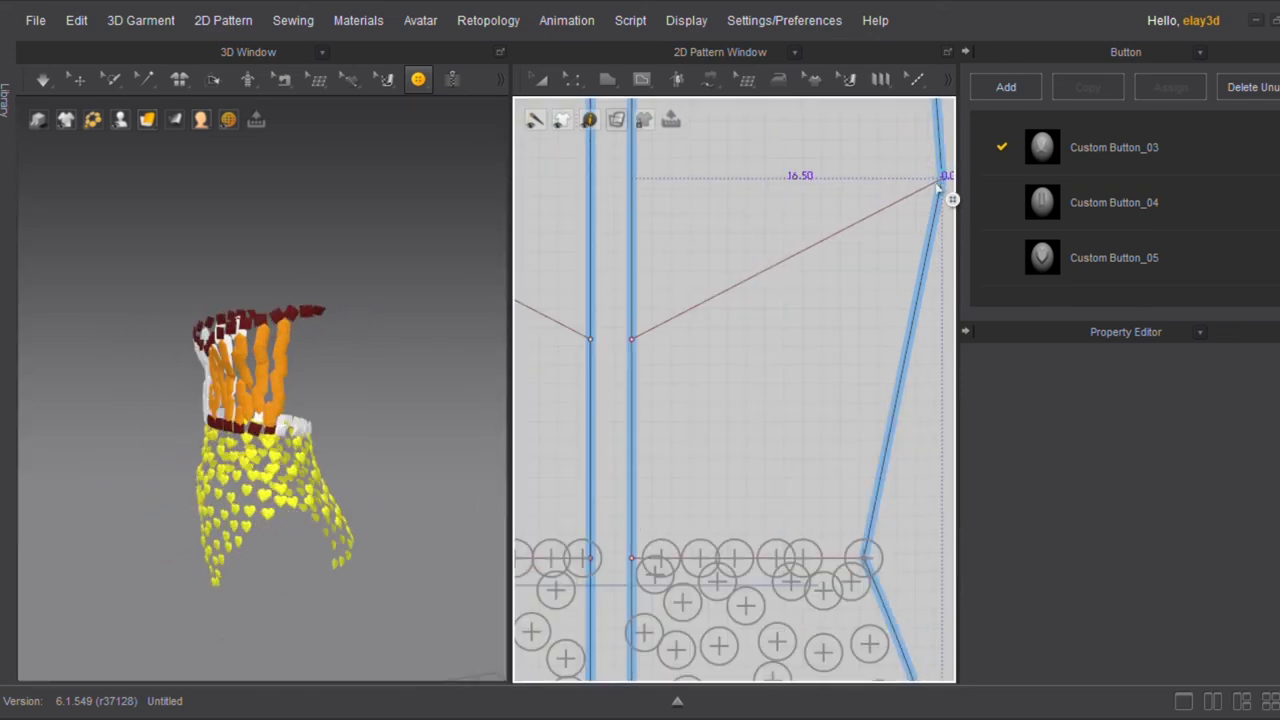
{"action": "left_click", "coordinate": [937, 182]}
{"action": "left_click", "coordinate": [913, 191]}
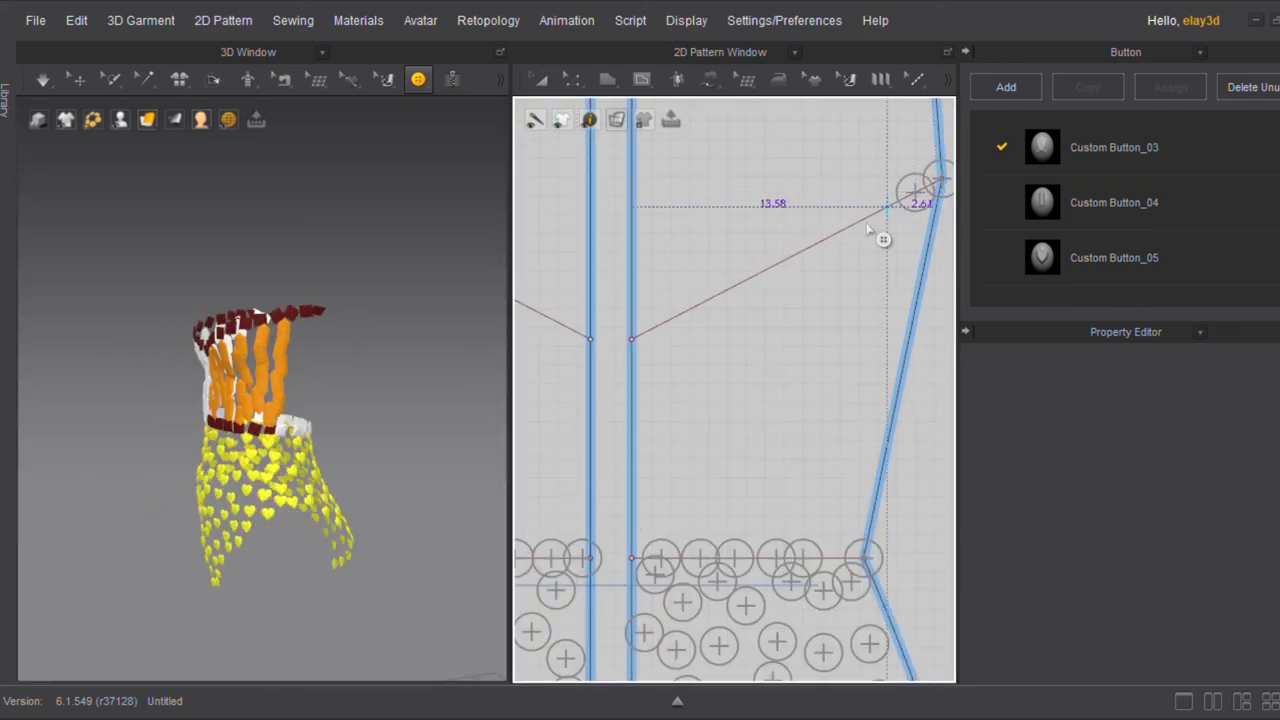
{"action": "left_click", "coordinate": [868, 228]}
{"action": "left_click", "coordinate": [851, 244]}
{"action": "left_click", "coordinate": [826, 260]}
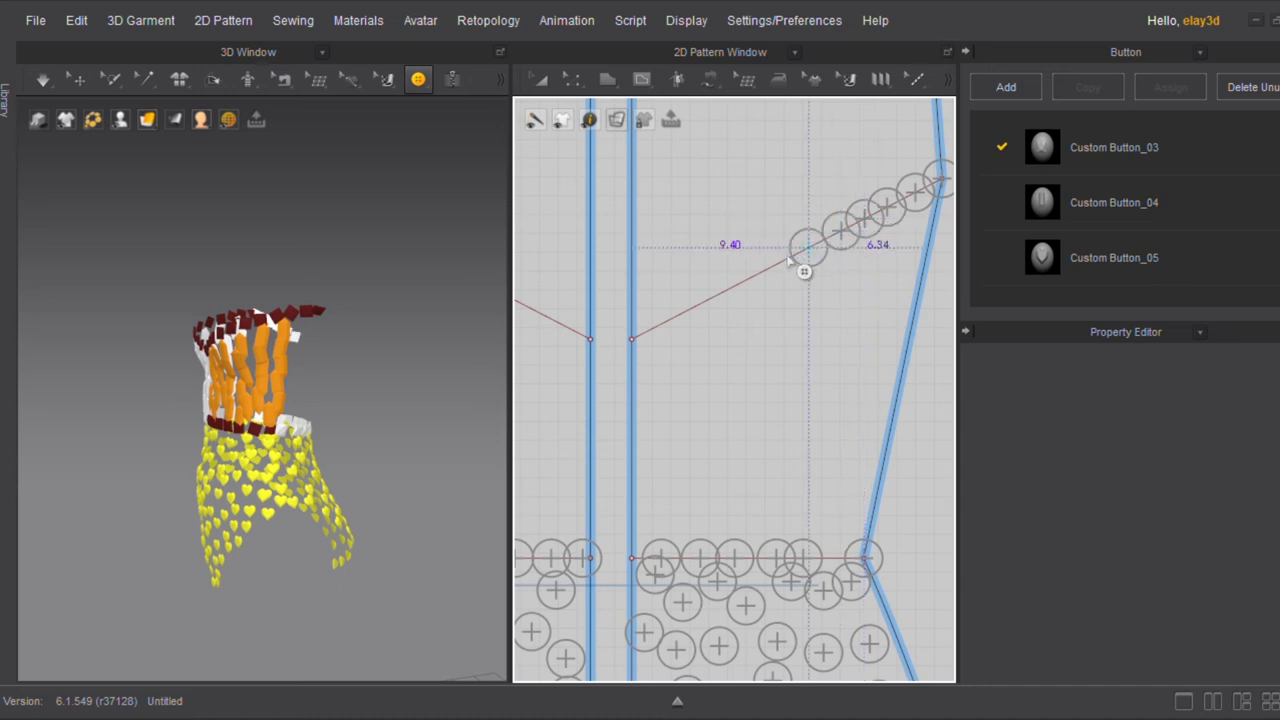
Continue the Custom Button_03 jewels along the right back panel's bust line to its center edge
{"action": "left_click", "coordinate": [754, 274]}
{"action": "left_click", "coordinate": [733, 300]}
{"action": "left_click", "coordinate": [712, 316]}
{"action": "left_click", "coordinate": [668, 325]}
{"action": "left_click", "coordinate": [648, 330]}
{"action": "middle_click_drag", "start_coordinate": [635, 344], "coordinate": [727, 357]}
{"action": "left_click", "coordinate": [726, 352]}
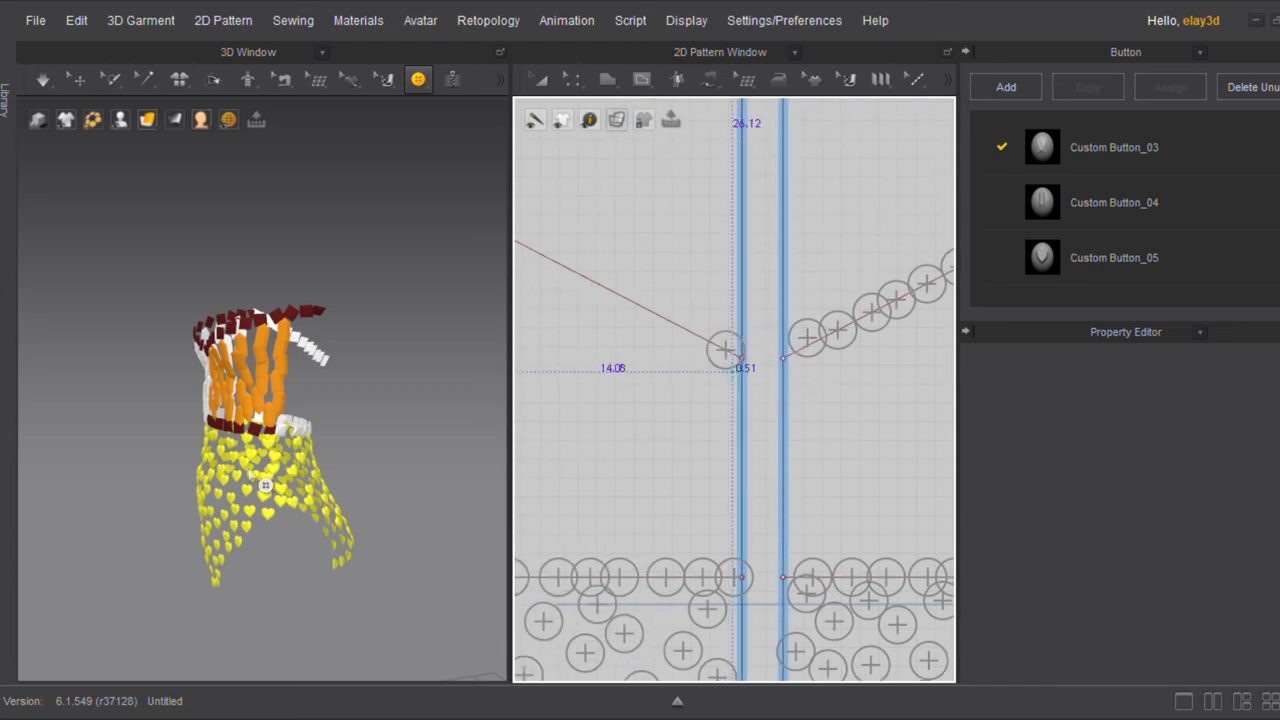
{"action": "left_click", "coordinate": [808, 346]}
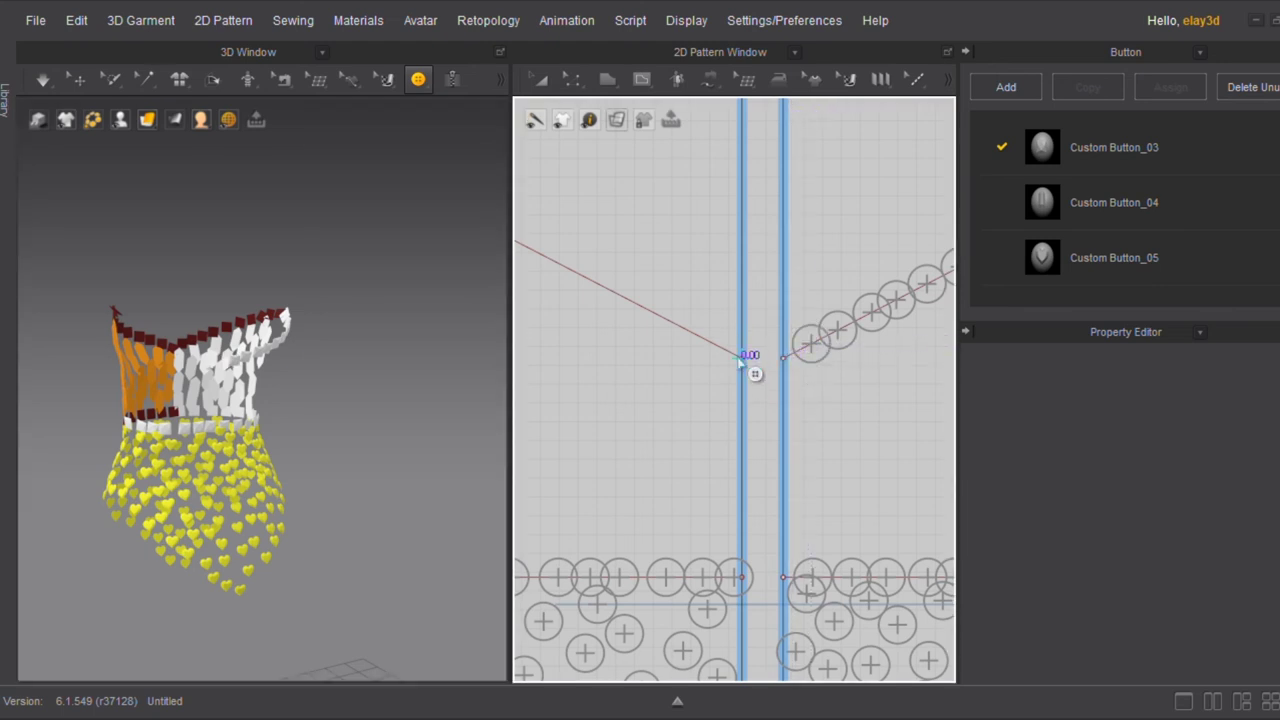
Place Custom Button_03 jewels along the left back panel's diagonal bust line from the center edge to the side seam
{"action": "scroll", "coordinate": [741, 363], "scroll_direction": "up", "scroll_amount": 3}
{"action": "scroll", "coordinate": [737, 354], "scroll_direction": "down", "scroll_amount": 5}
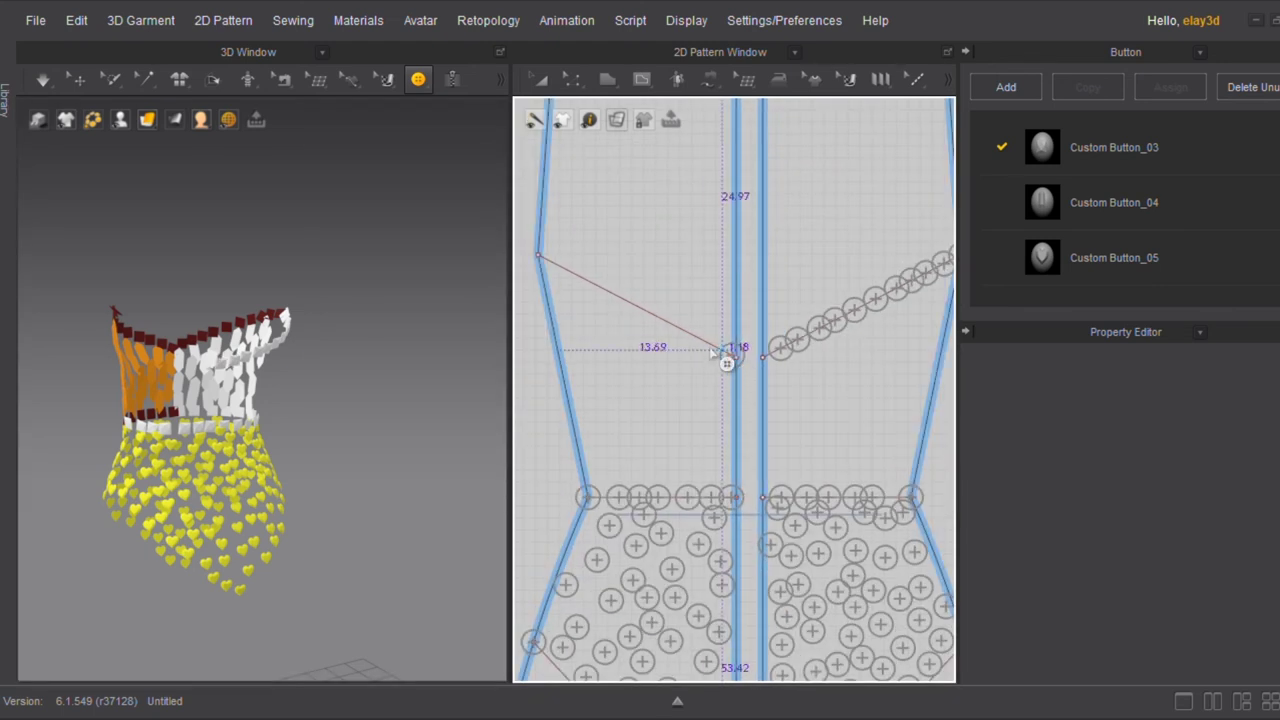
{"action": "left_click", "coordinate": [694, 334]}
{"action": "left_click", "coordinate": [675, 325]}
{"action": "left_click", "coordinate": [659, 317]}
{"action": "left_click", "coordinate": [613, 294]}
{"action": "left_click", "coordinate": [588, 281]}
{"action": "left_click", "coordinate": [549, 262]}
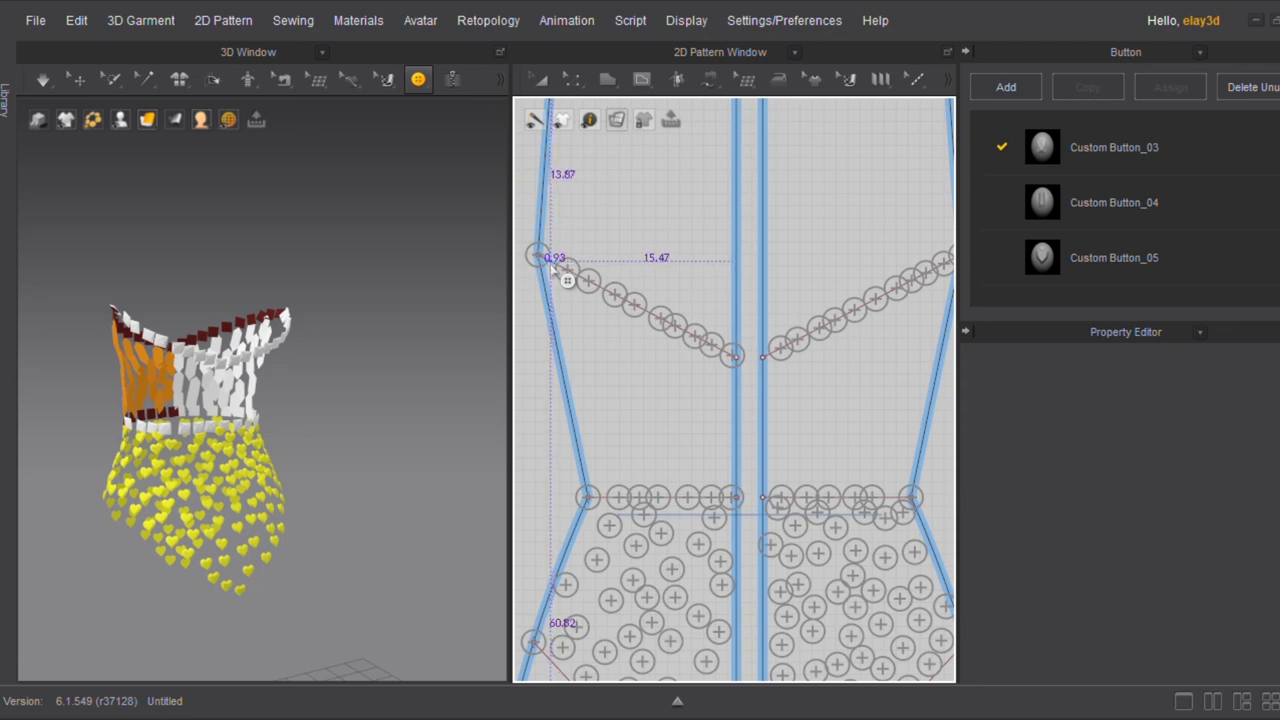
{"action": "right_click_drag", "start_coordinate": [270, 424], "coordinate": [465, 355]}
Scatter Custom Button_04 jewels over the left back bodice, below the bust line and down along the side seam
{"action": "left_click", "coordinate": [1163, 195]}
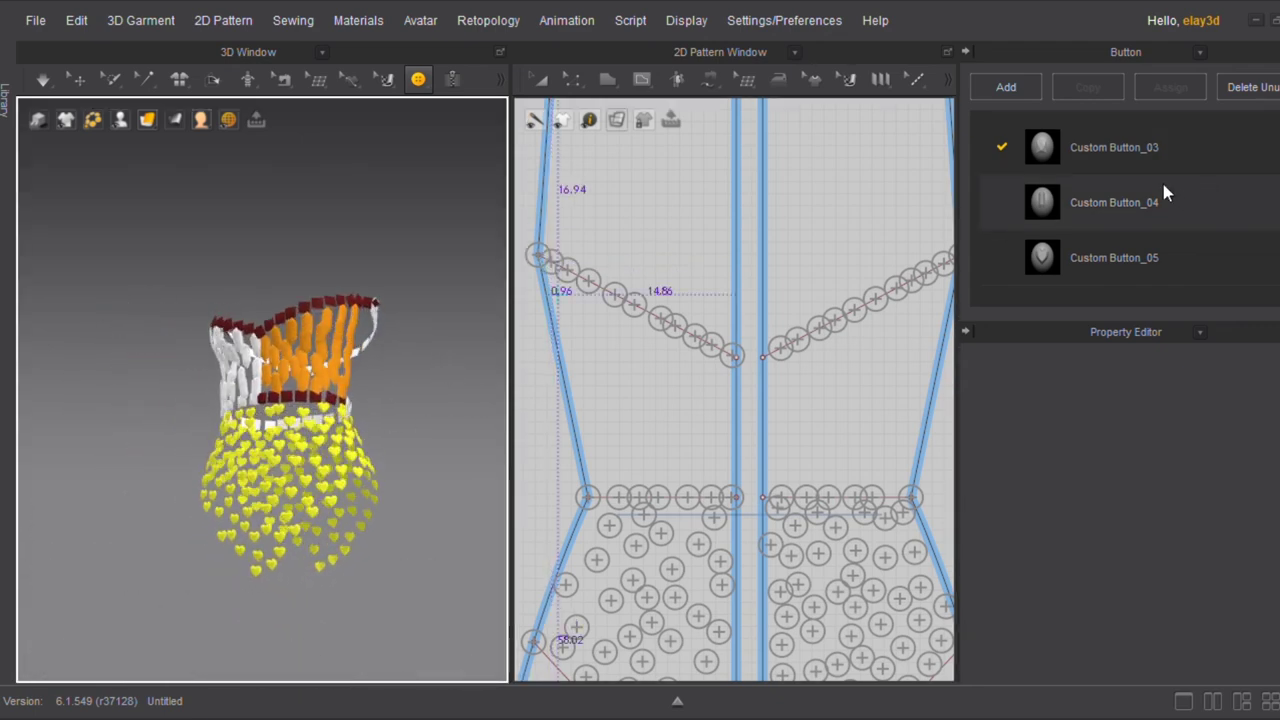
{"action": "left_click", "coordinate": [557, 289]}
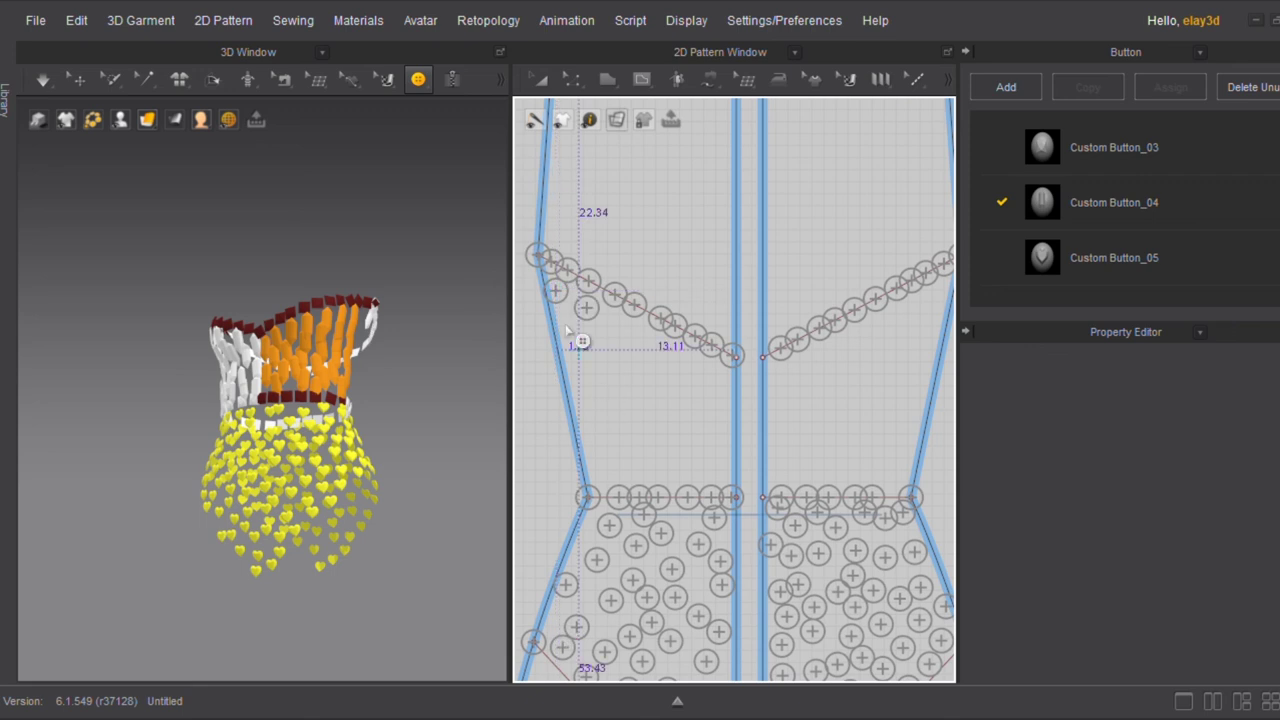
{"action": "left_click", "coordinate": [578, 349]}
{"action": "left_click", "coordinate": [605, 370]}
{"action": "left_click", "coordinate": [582, 397]}
{"action": "left_click", "coordinate": [641, 331]}
{"action": "left_click", "coordinate": [626, 348]}
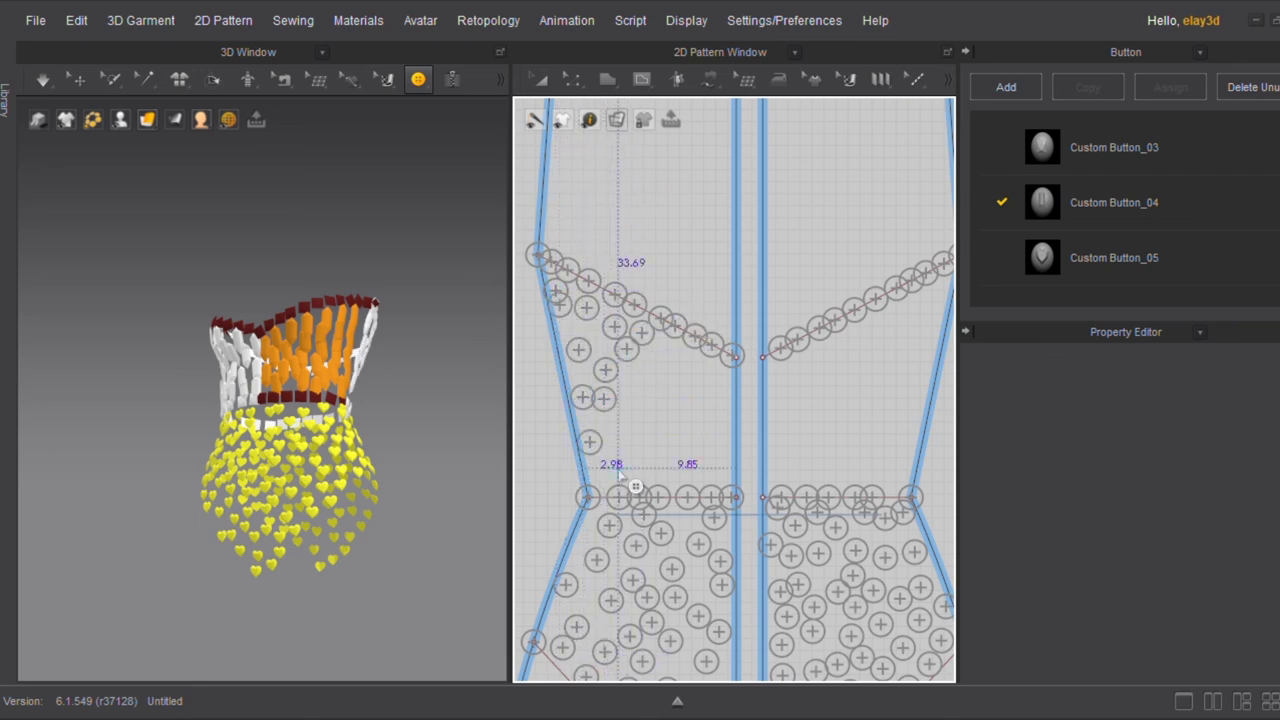
Fill the rest of the left back bodice with Custom Button_04 jewels, from its middle to the center edge and waist line
{"action": "left_click", "coordinate": [631, 386]}
{"action": "left_click", "coordinate": [662, 349]}
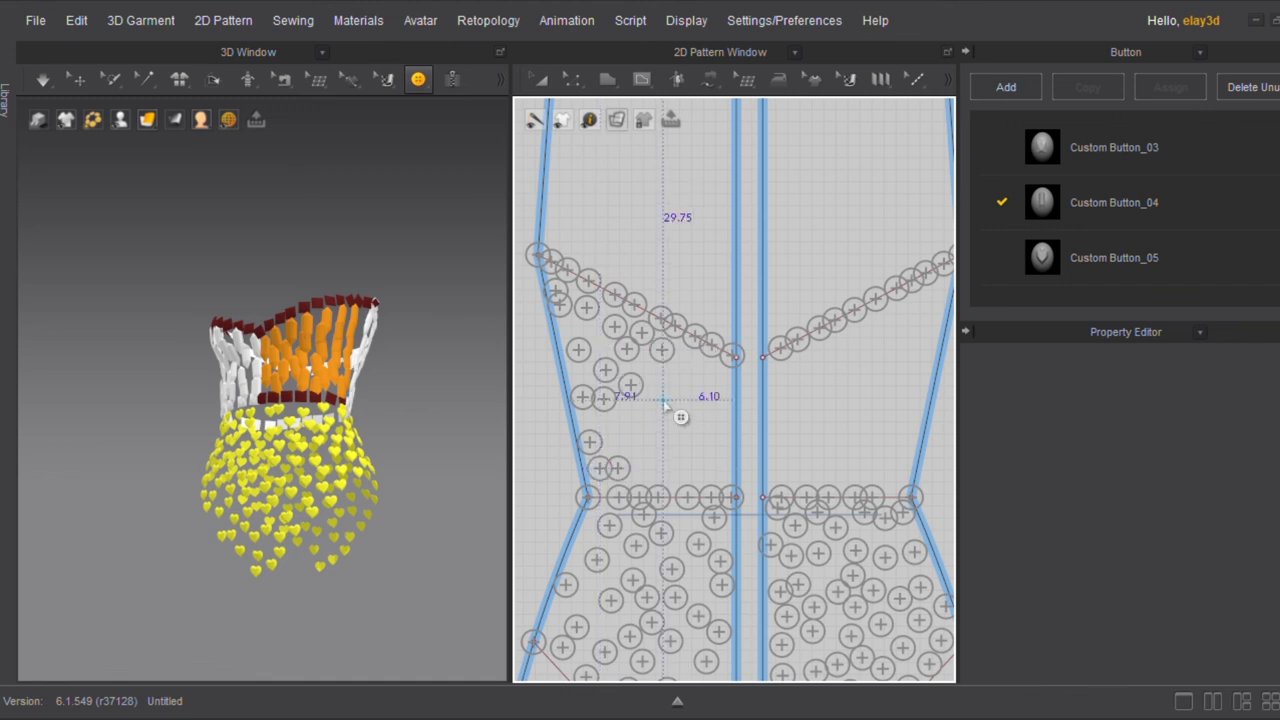
{"action": "left_click", "coordinate": [662, 399]}
{"action": "left_click", "coordinate": [641, 455]}
{"action": "left_click", "coordinate": [711, 464]}
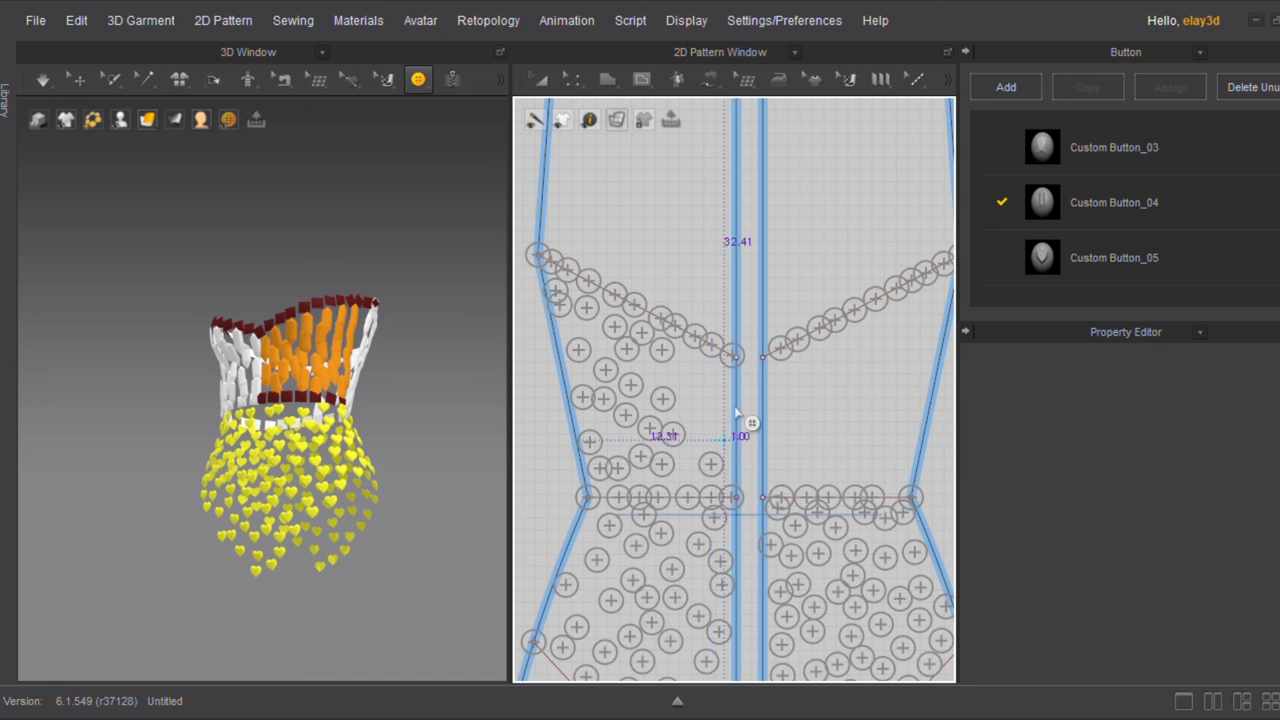
{"action": "left_click", "coordinate": [727, 381]}
{"action": "left_click", "coordinate": [696, 368]}
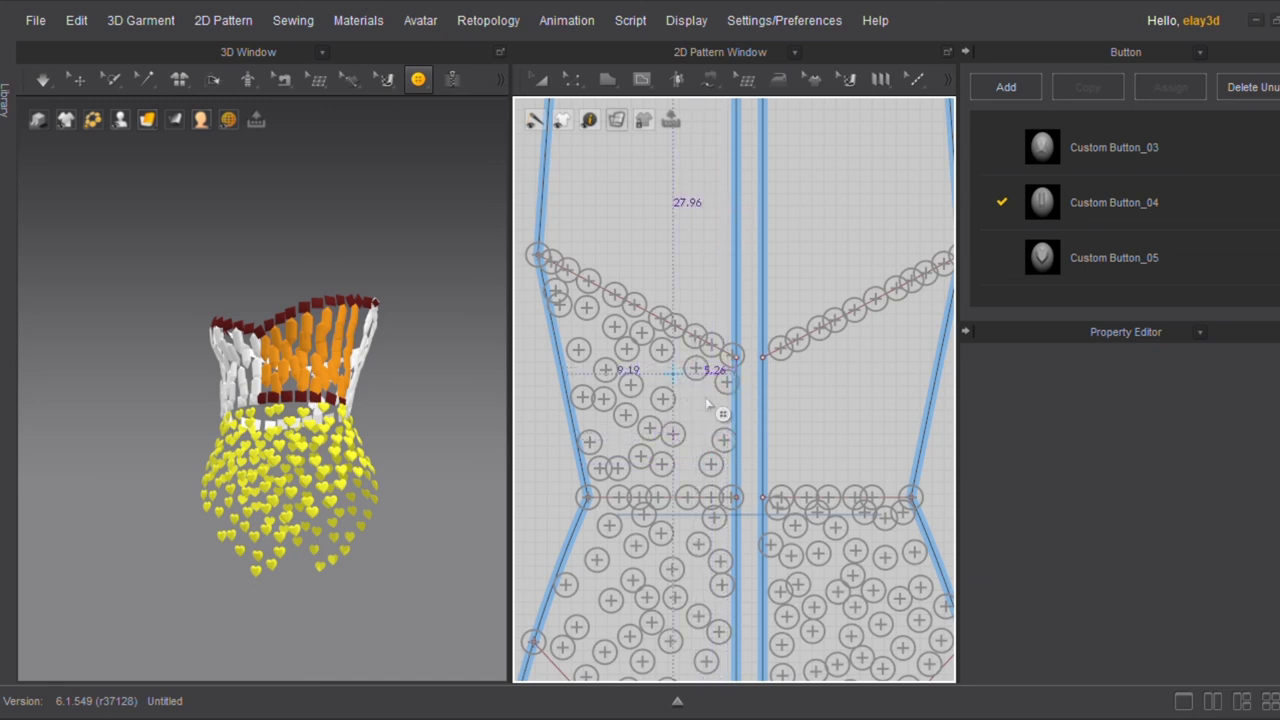
{"action": "left_click", "coordinate": [692, 437]}
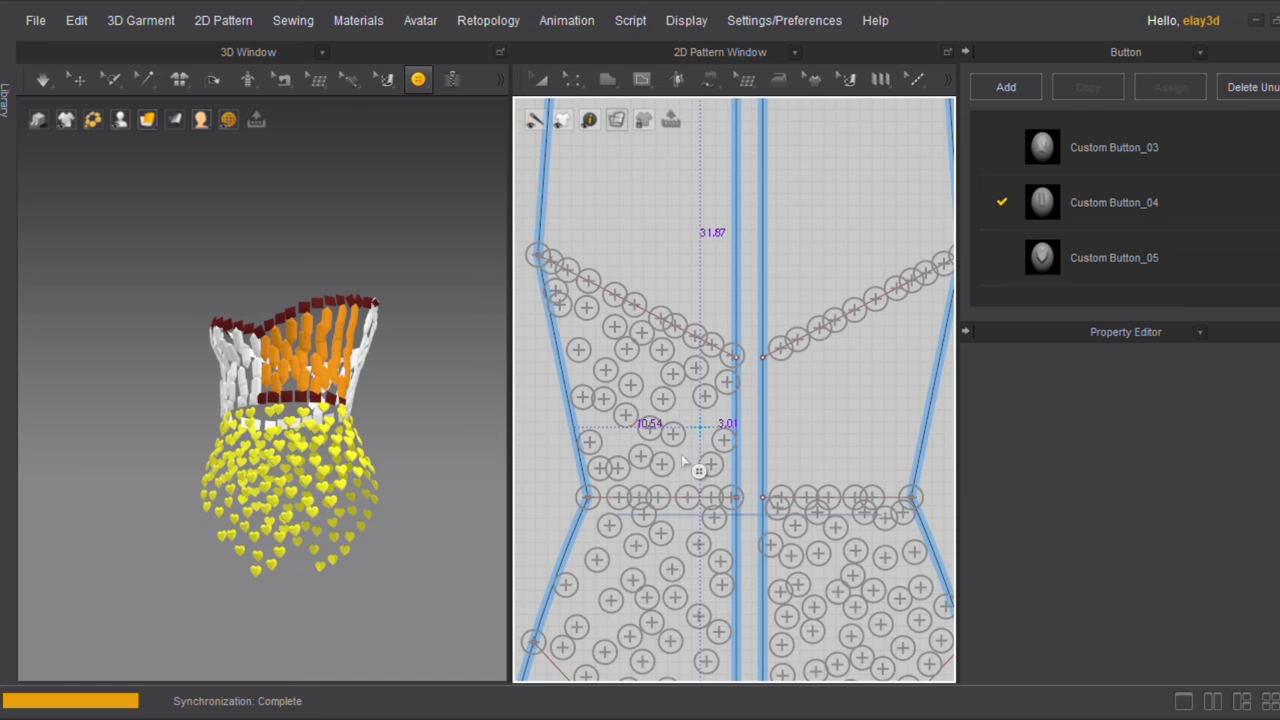
Place Custom Button_04 jewels along the right back bodice's center edge, from the bust line to the waist line
{"action": "right_click_drag", "start_coordinate": [435, 500], "coordinate": [220, 470]}
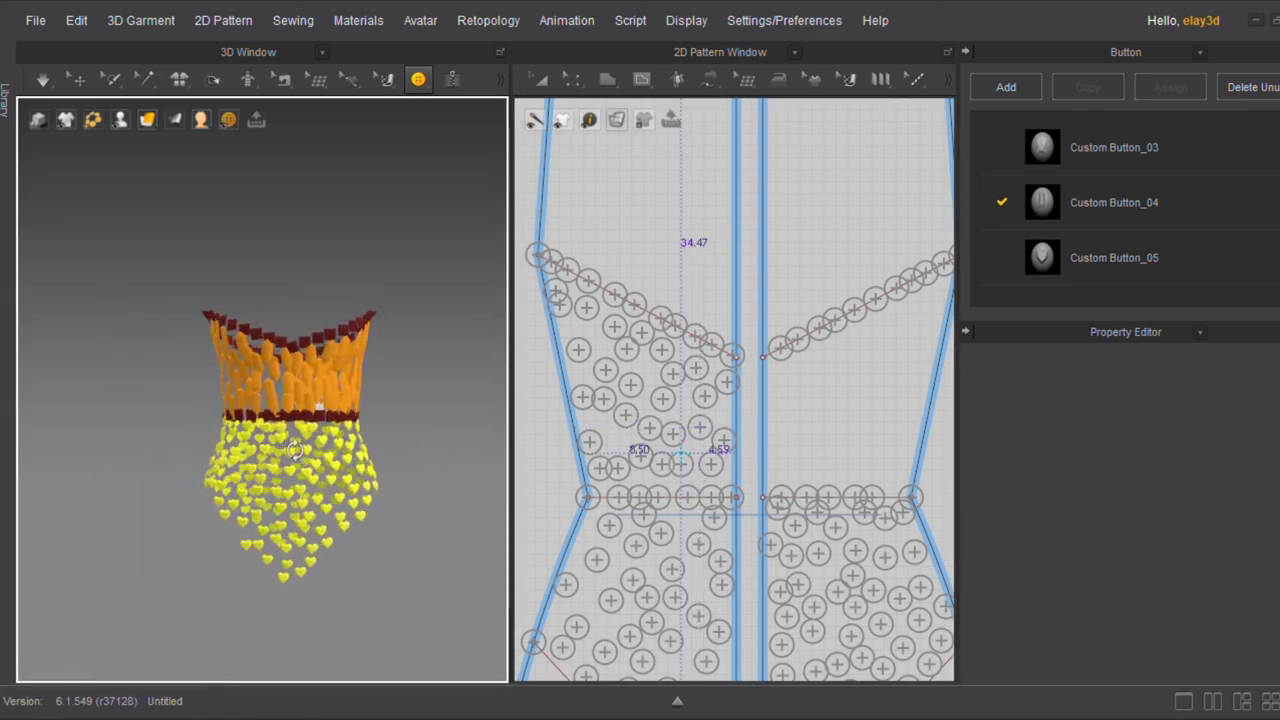
{"action": "left_click", "coordinate": [779, 378]}
{"action": "left_click", "coordinate": [813, 356]}
{"action": "left_click", "coordinate": [801, 375]}
{"action": "left_click", "coordinate": [806, 412]}
{"action": "left_click", "coordinate": [771, 422]}
{"action": "left_click", "coordinate": [775, 467]}
{"action": "left_click", "coordinate": [800, 434]}
{"action": "left_click", "coordinate": [802, 467]}
Scatter Custom Button_04 jewels above the waist line and through the middle of the right back bodice toward the side seam
{"action": "left_click", "coordinate": [835, 467]}
{"action": "left_click", "coordinate": [829, 431]}
{"action": "left_click", "coordinate": [897, 465]}
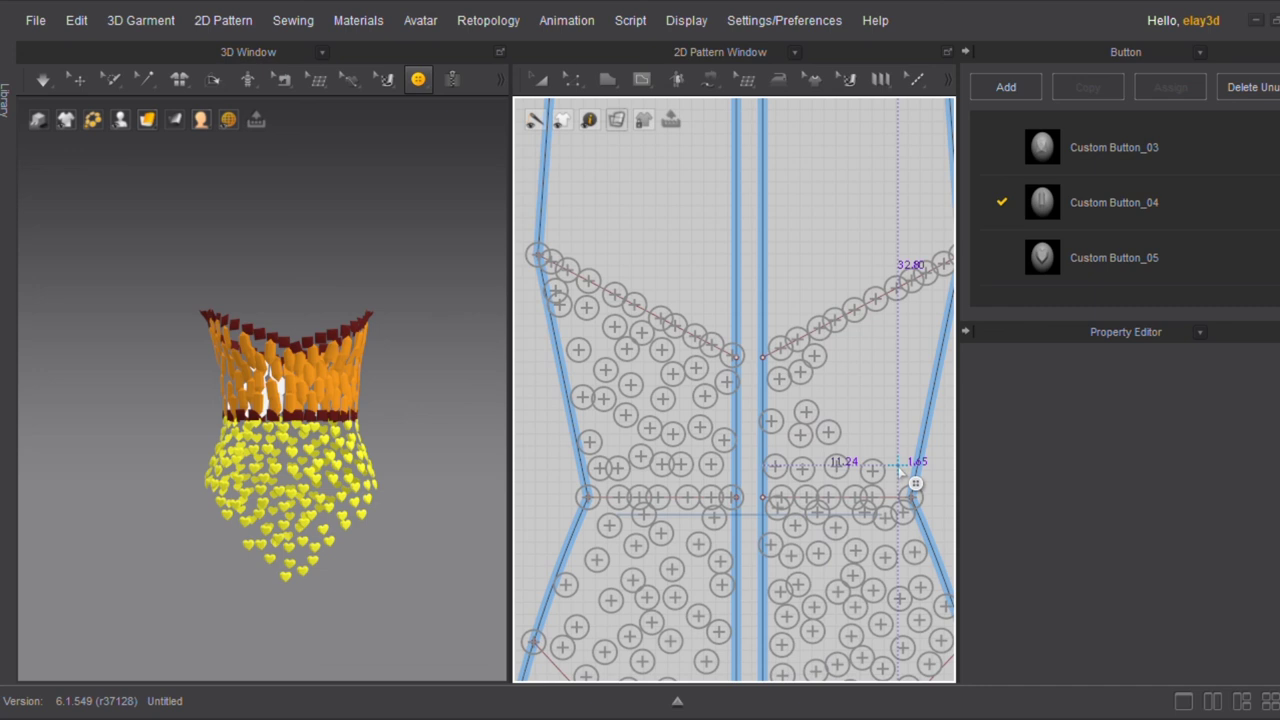
{"action": "left_click", "coordinate": [847, 436]}
{"action": "left_click", "coordinate": [827, 377]}
{"action": "left_click", "coordinate": [846, 401]}
{"action": "left_click", "coordinate": [880, 400]}
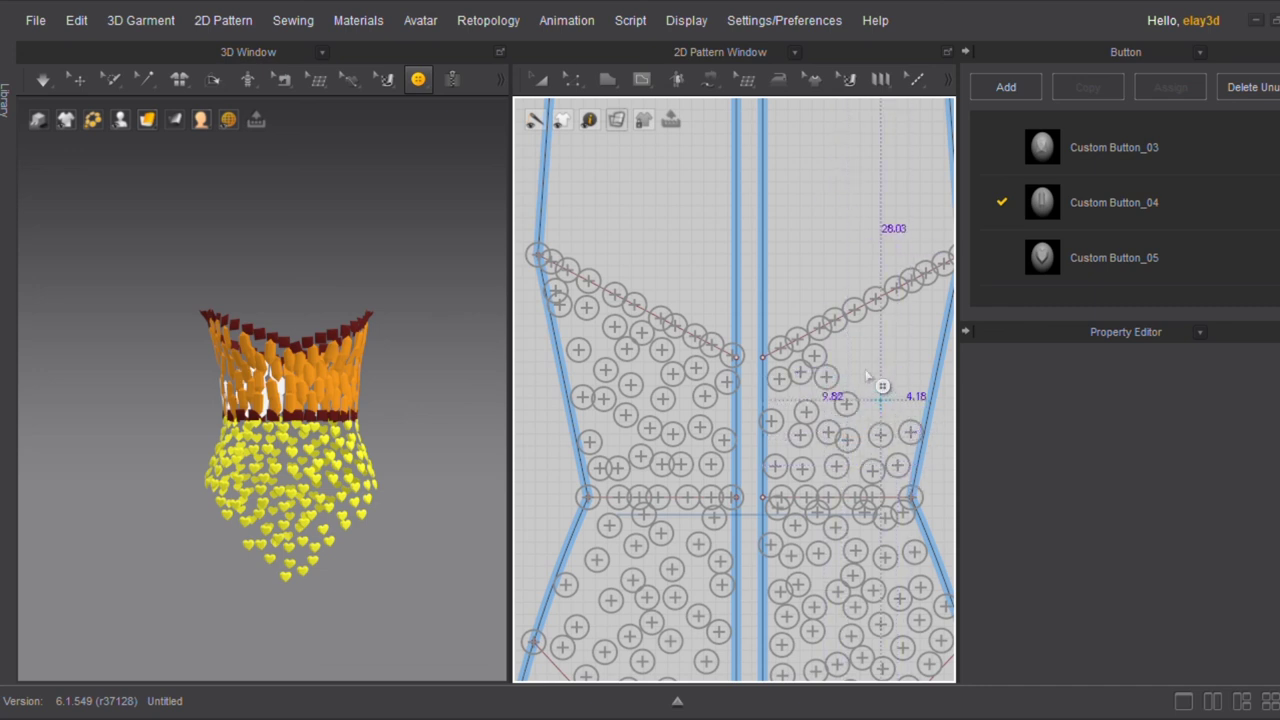
Fill the right back bodice below the bust line up to the side seam with Custom Button_04 jewels
{"action": "left_click", "coordinate": [864, 368]}
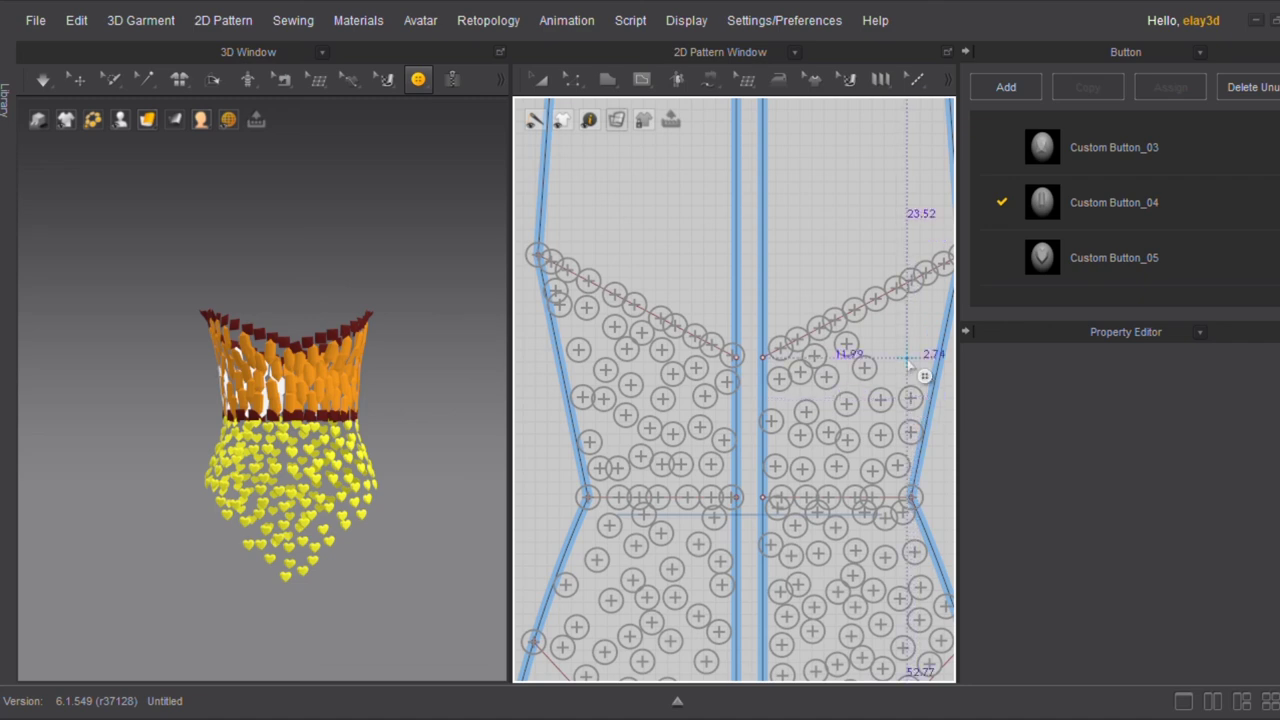
{"action": "left_click", "coordinate": [889, 345]}
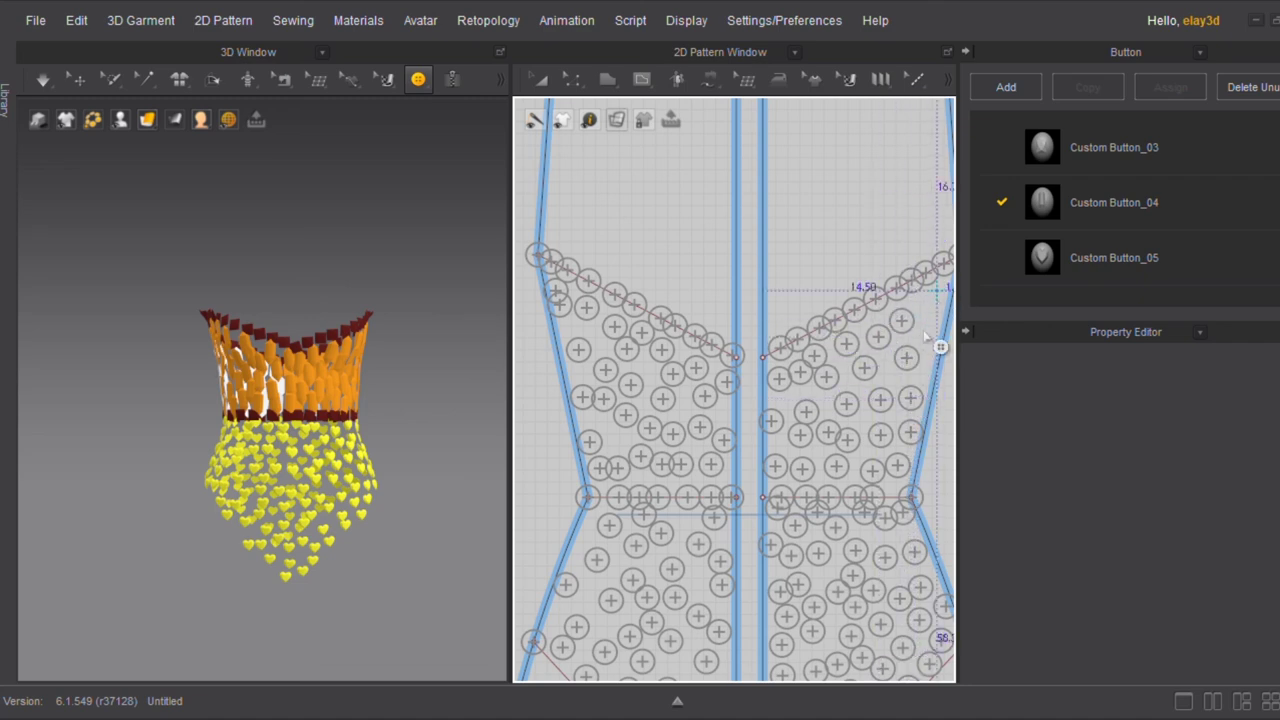
{"action": "left_click", "coordinate": [913, 308]}
{"action": "key", "text": "space"}
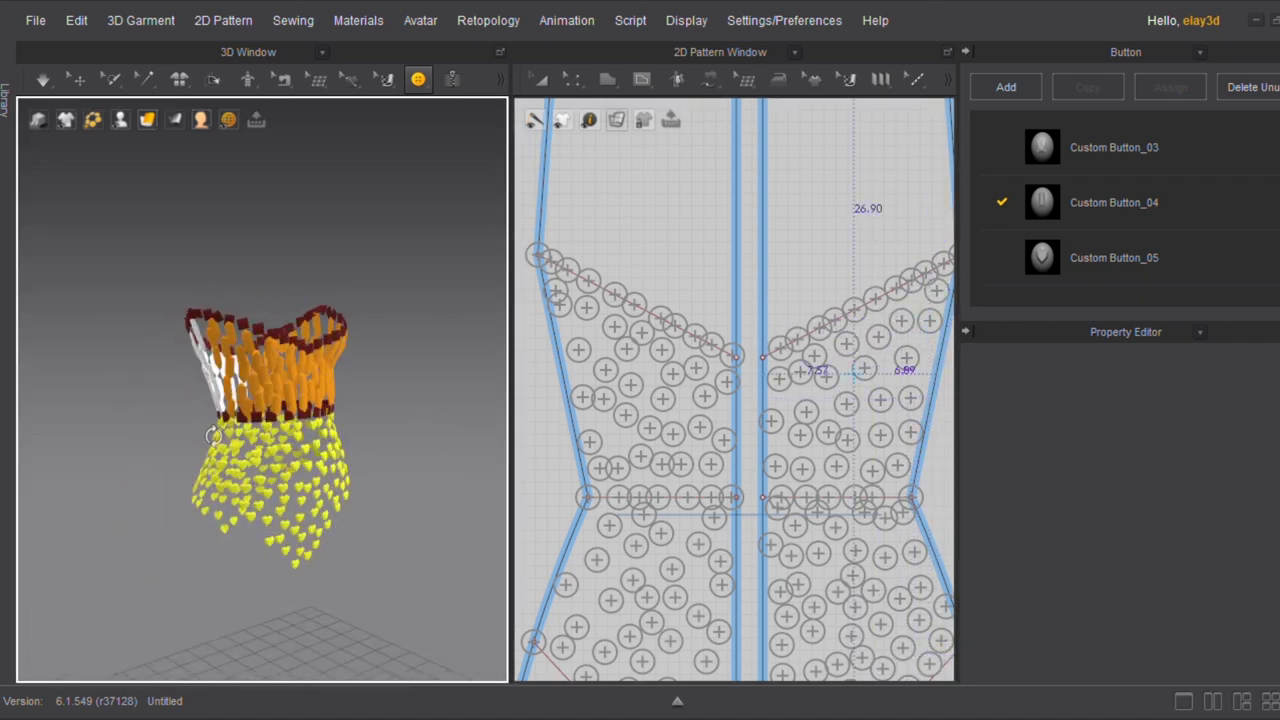
{"action": "right_click_drag", "start_coordinate": [165, 425], "coordinate": [394, 314]}
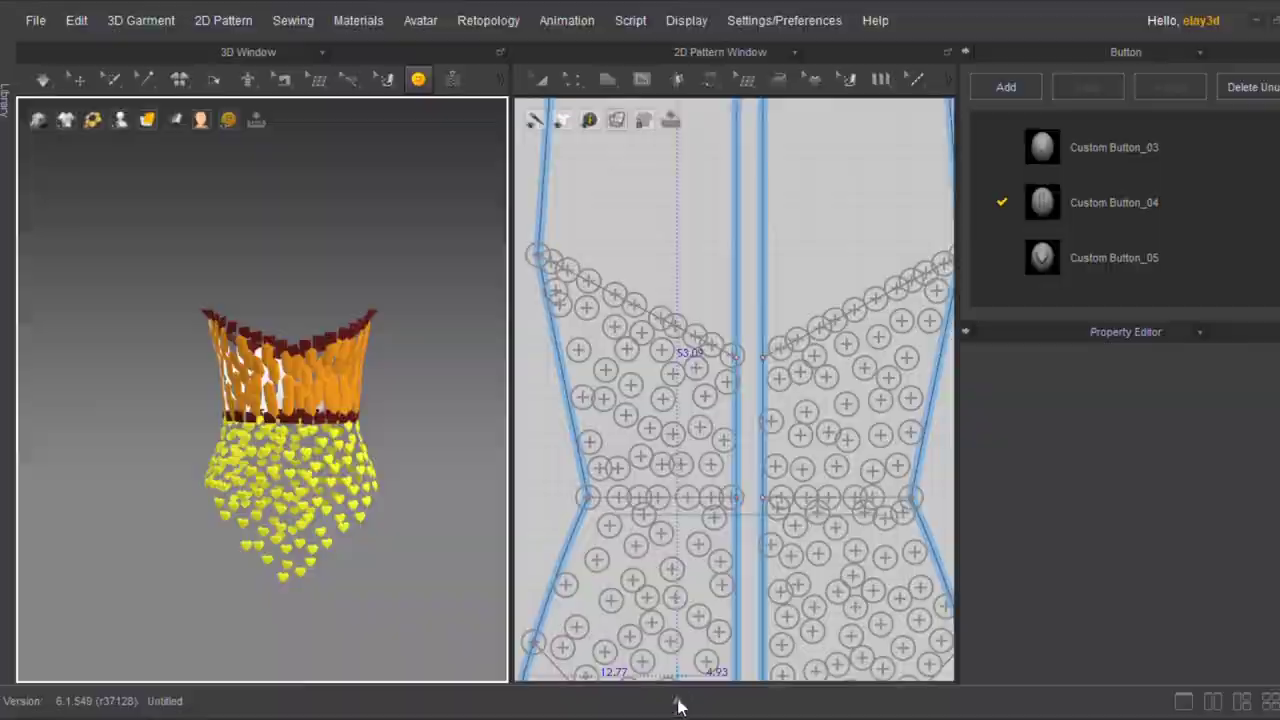